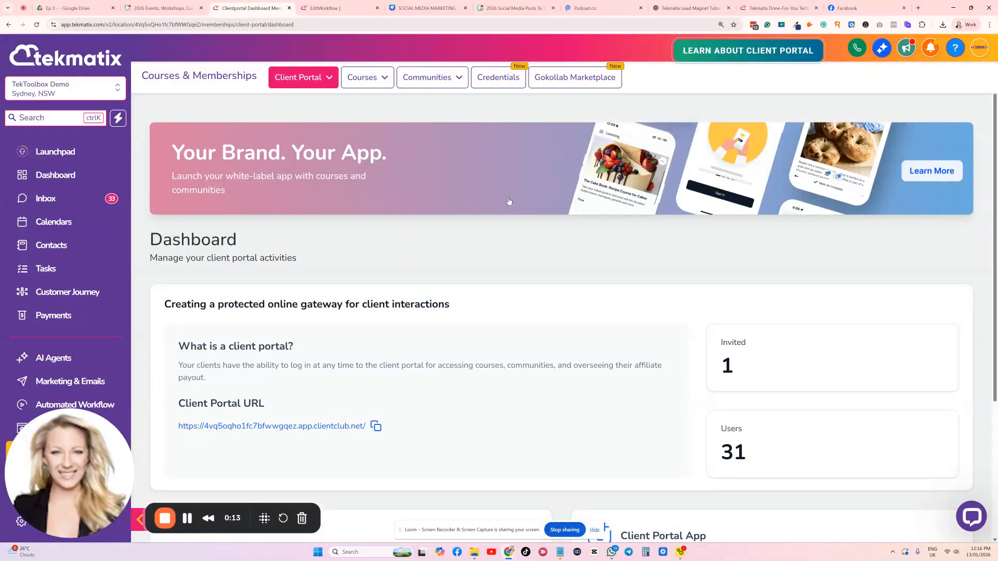
mouse_move(302, 86)
scroll(63, 260, "down", 5)
scroll(75, 159, "up", 5)
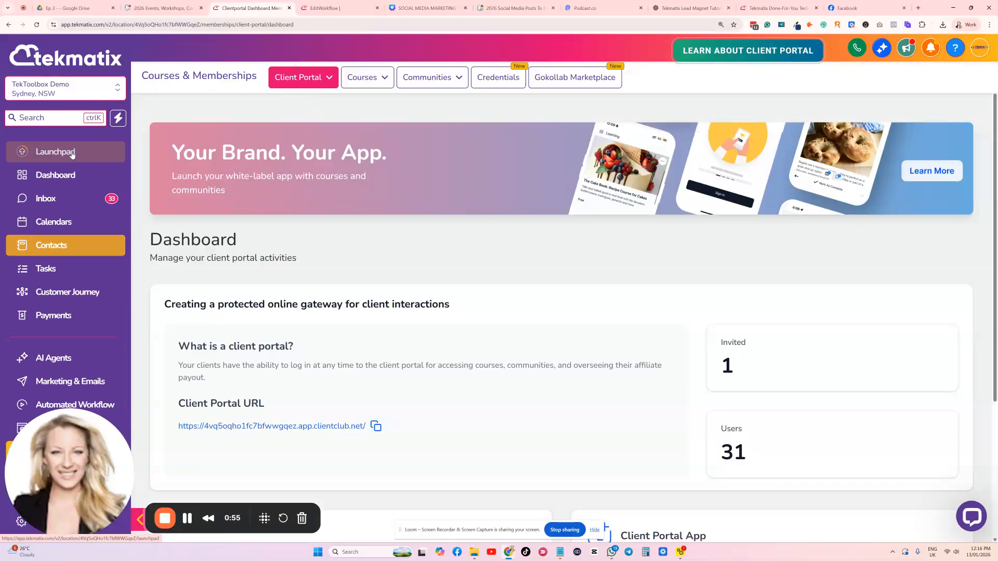
scroll(63, 272, "down", 3)
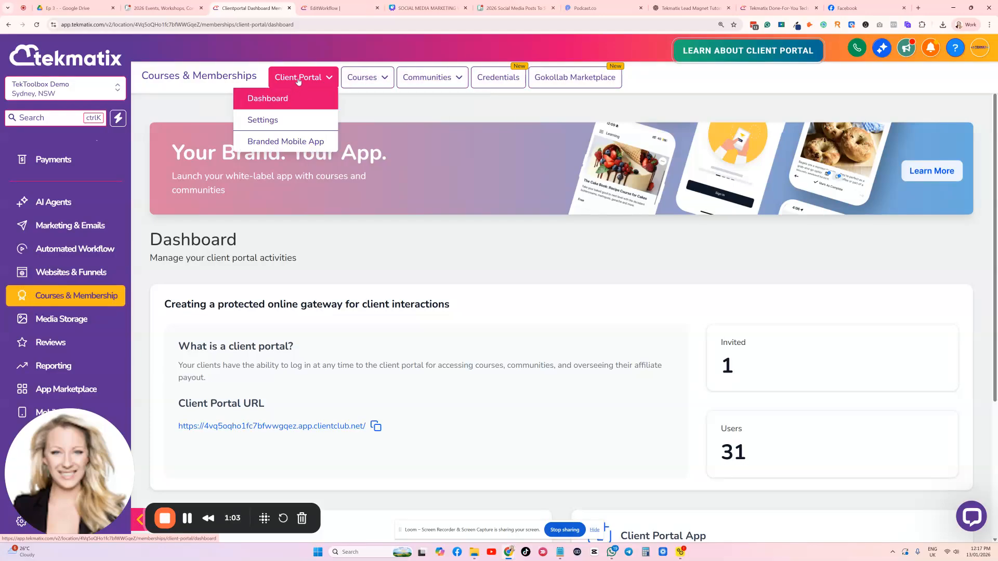
mouse_move(383, 85)
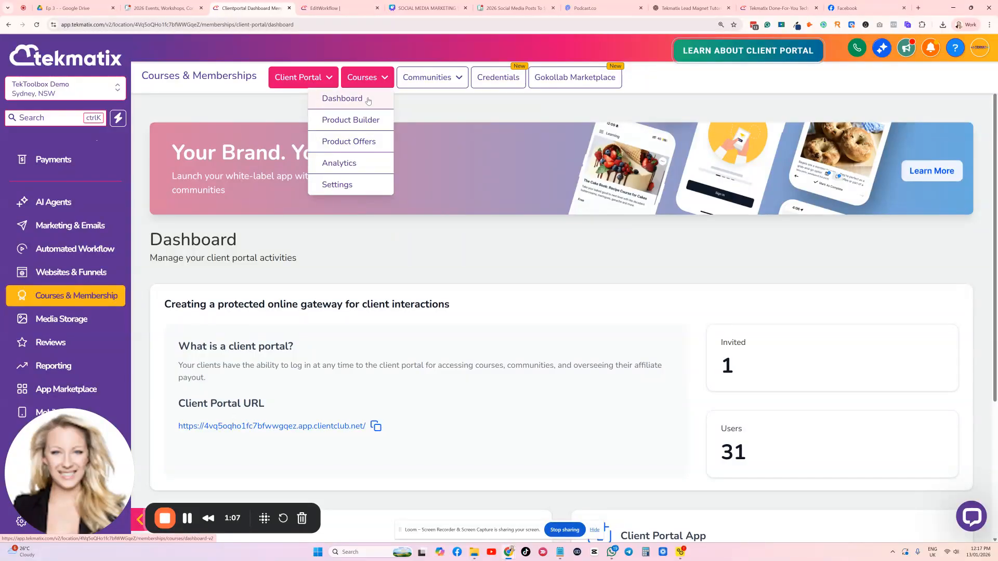
mouse_move(430, 86)
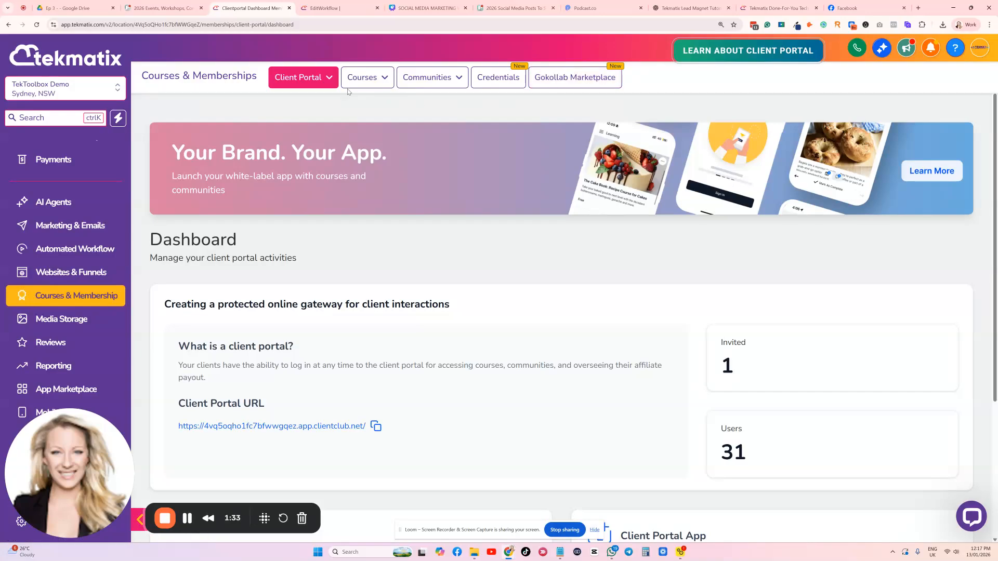
left_click(322, 84)
mouse_move(352, 84)
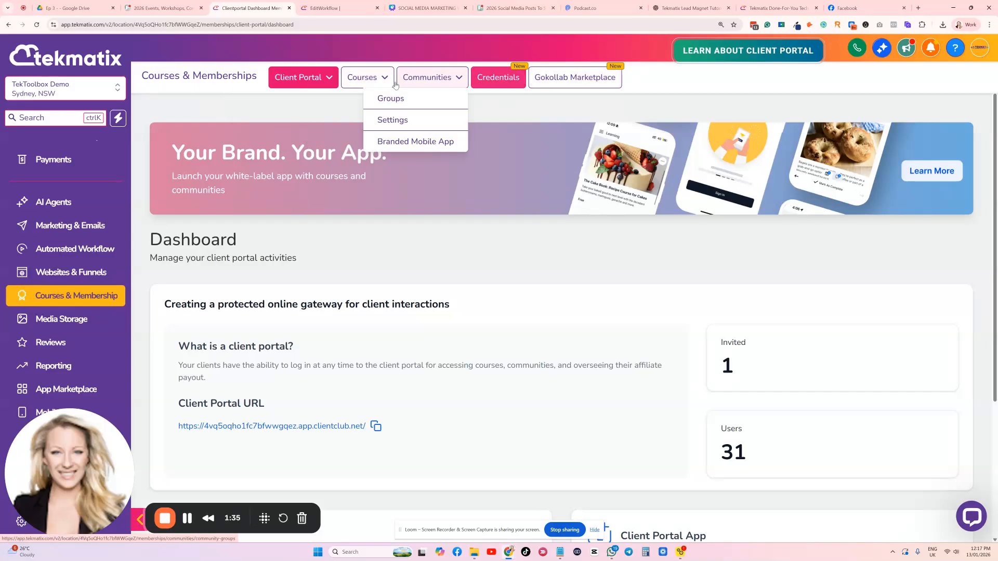
left_click(311, 85)
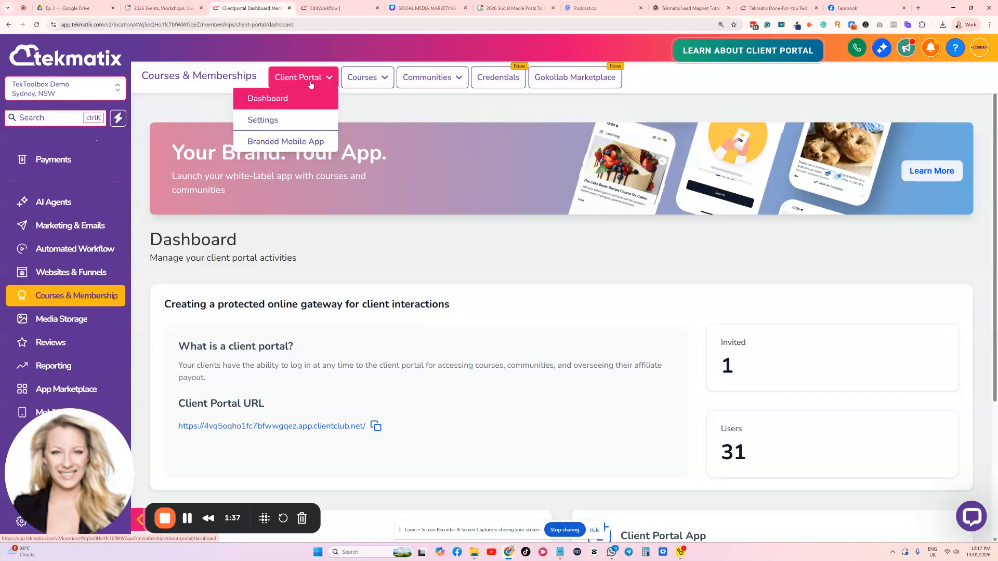
mouse_move(358, 83)
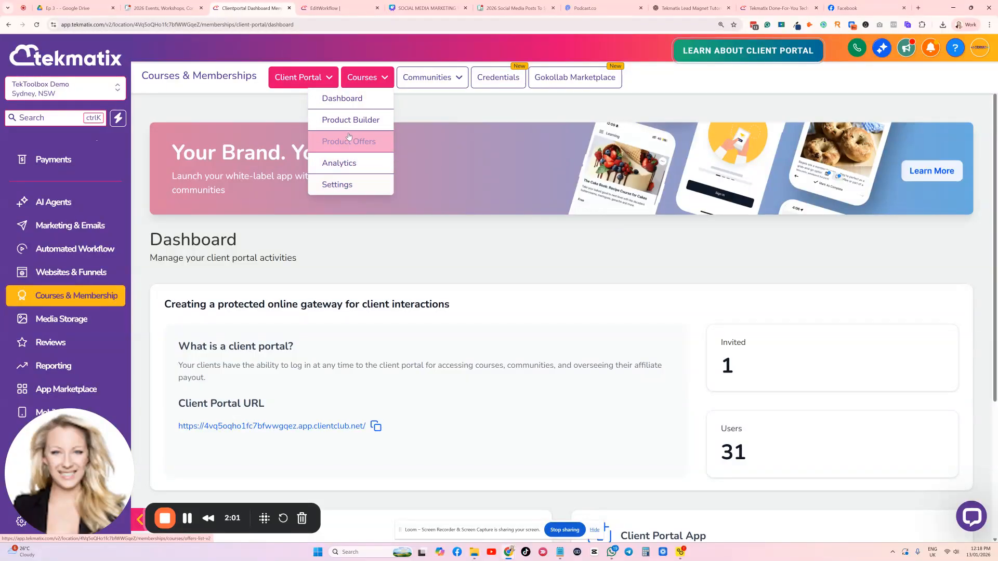
Examine the client portal dashboard, including its portal URL, invited and user figures, and the available portal actions
scroll(382, 235, "down", 1)
scroll(382, 234, "down", 3)
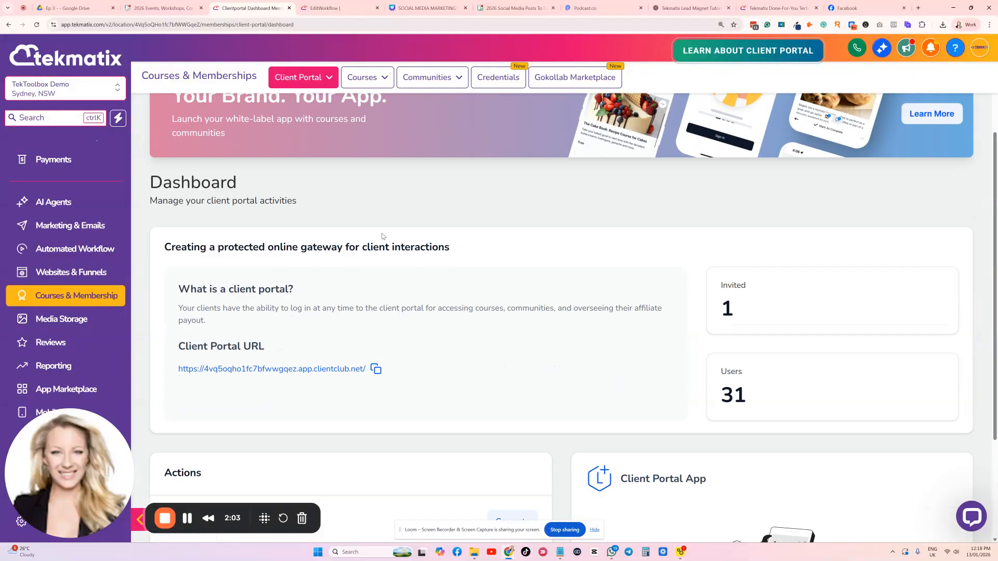
scroll(395, 225, "up", 3)
scroll(364, 172, "down", 3)
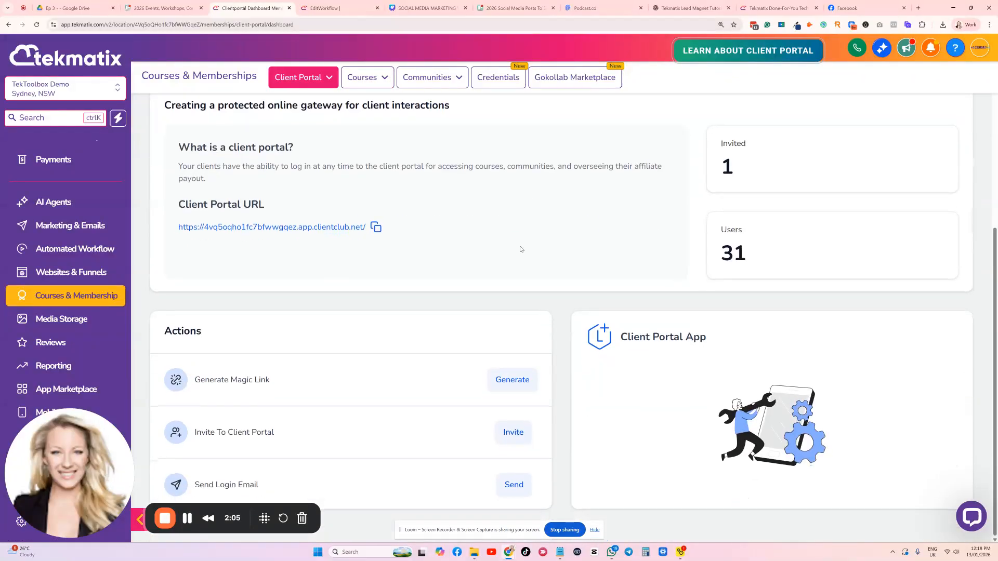
scroll(519, 249, "up", 4)
scroll(515, 263, "down", 4)
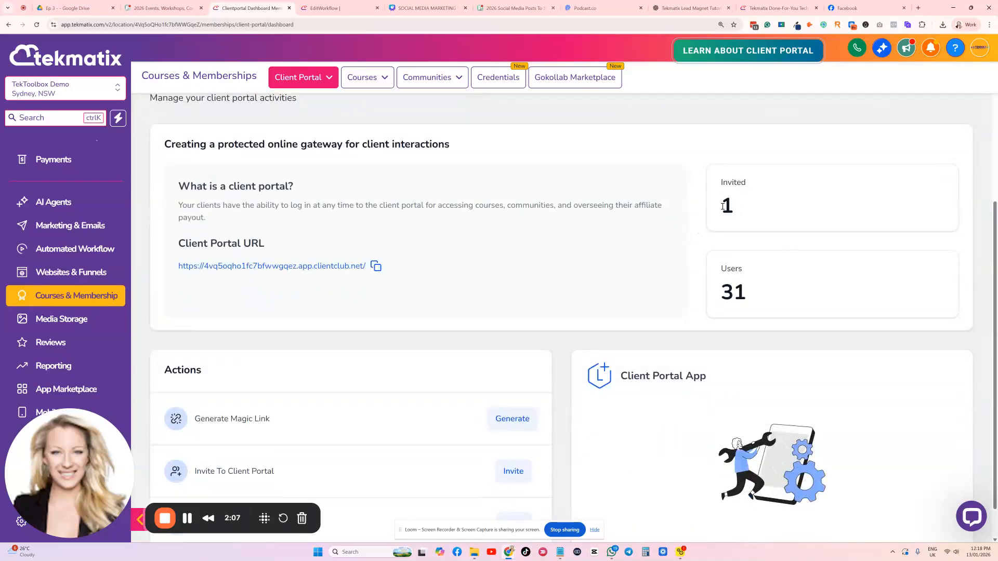
double_click(759, 291)
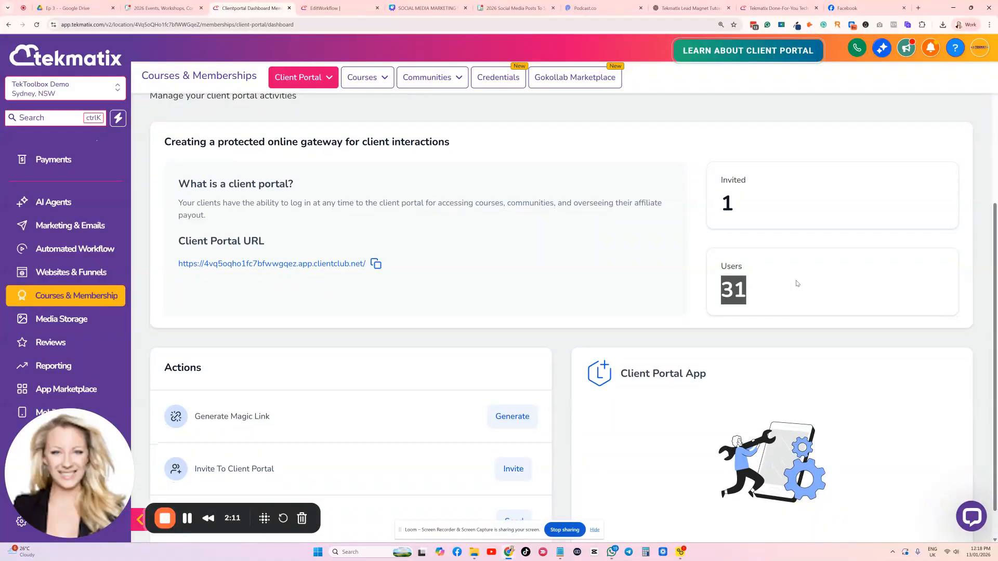
scroll(797, 283, "down", 1)
left_click(794, 257)
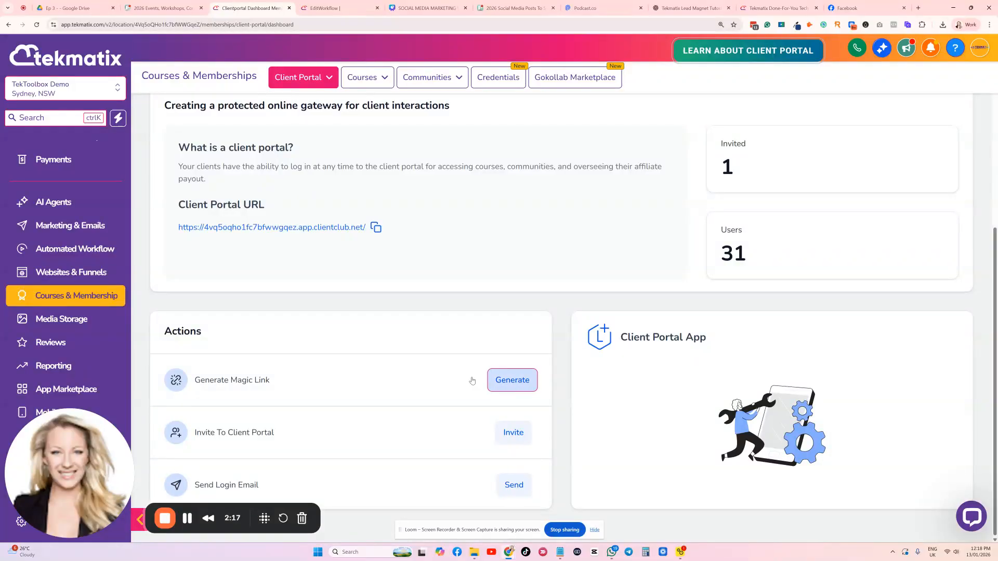
scroll(435, 280, "up", 4)
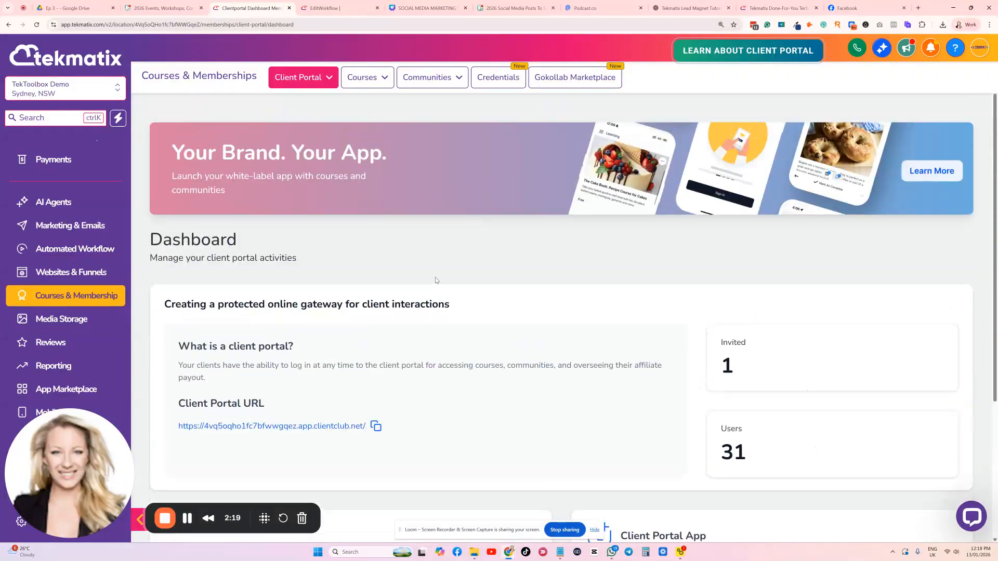
Open the analytics page for courses to view the available report types
left_click(364, 77)
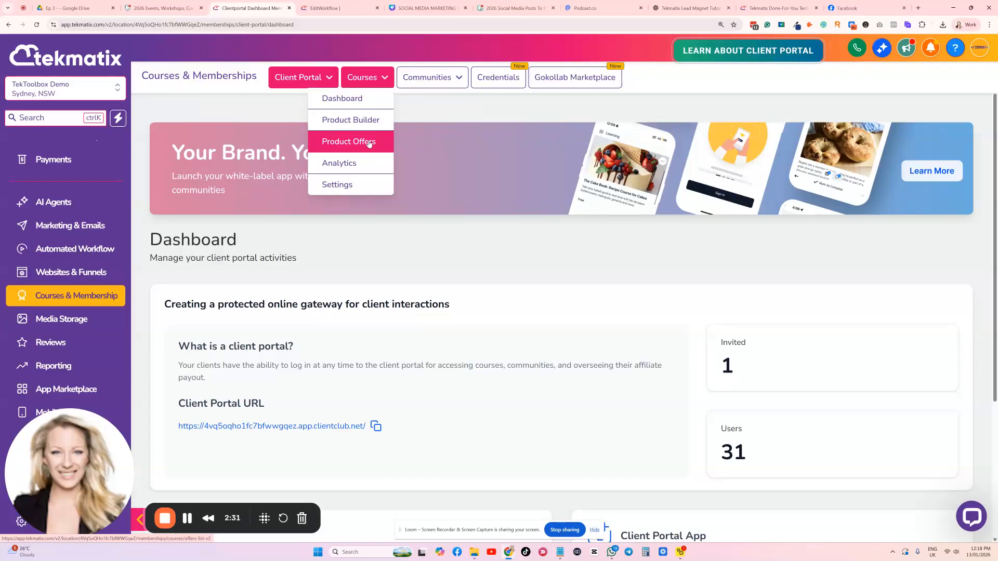
left_click(351, 167)
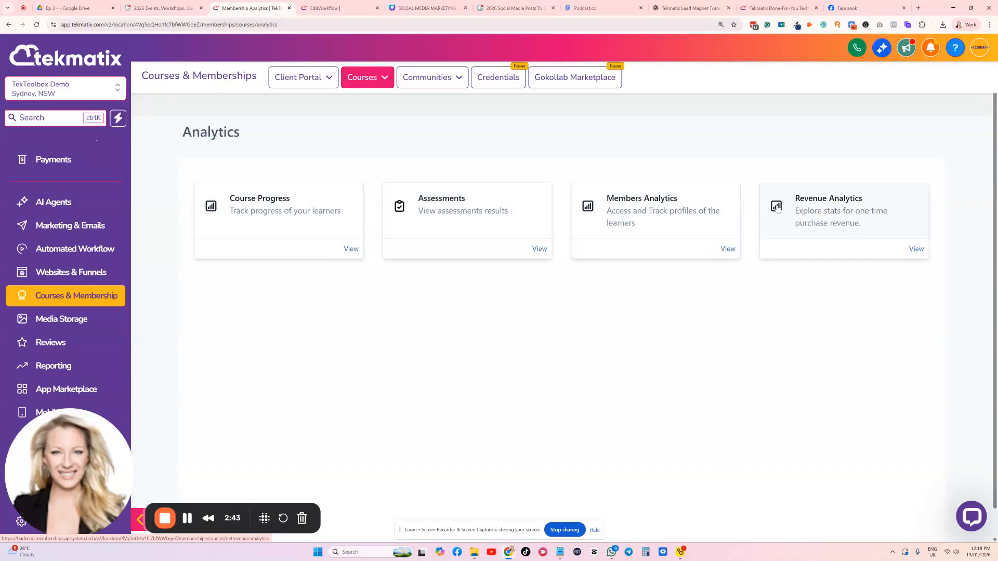
Open the email settings from the settings page for courses
mouse_move(378, 78)
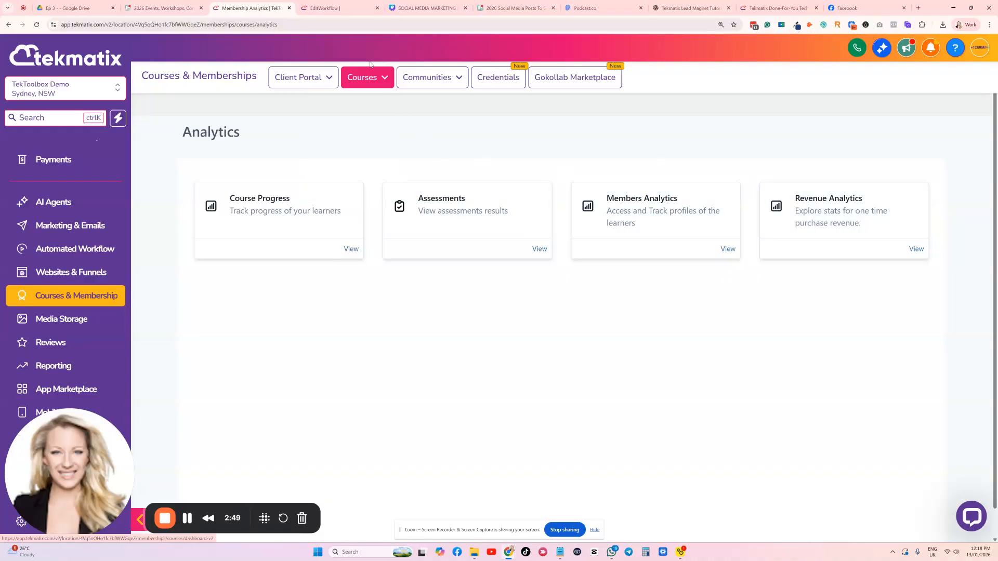
left_click(350, 185)
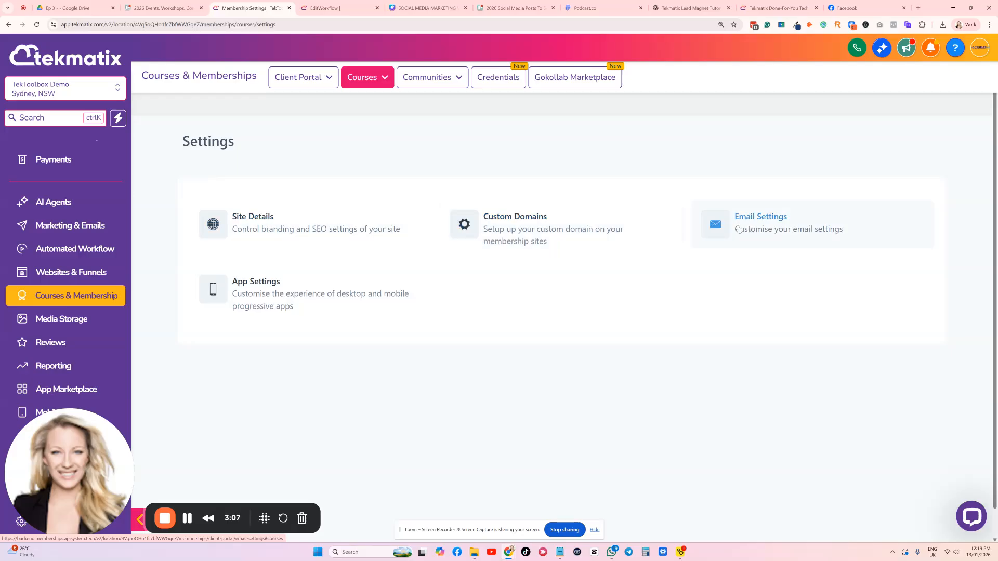
left_click(777, 223)
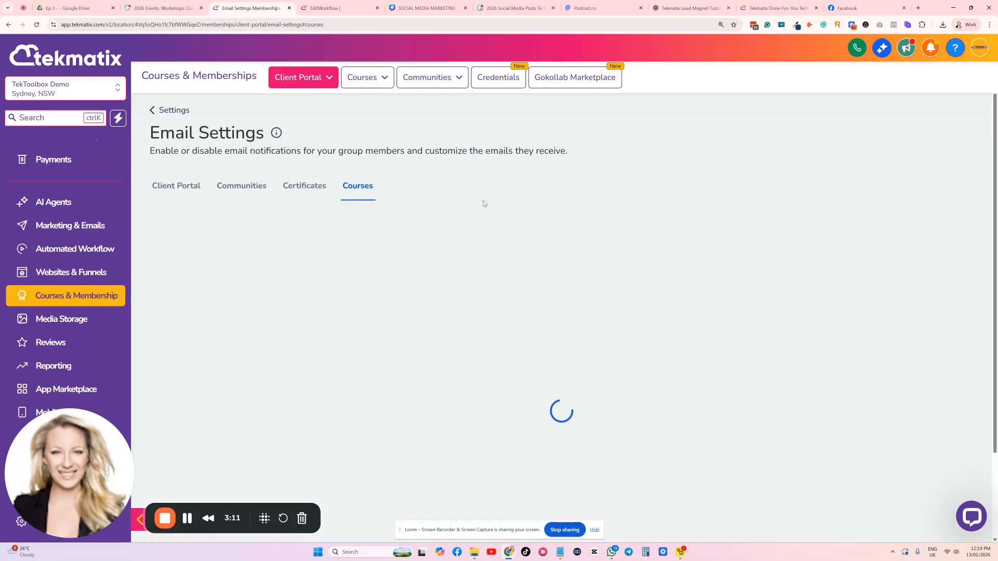
Review the email notification options for courses, from sign-up and offer access through to the assessment emails
scroll(480, 198, "down", 1)
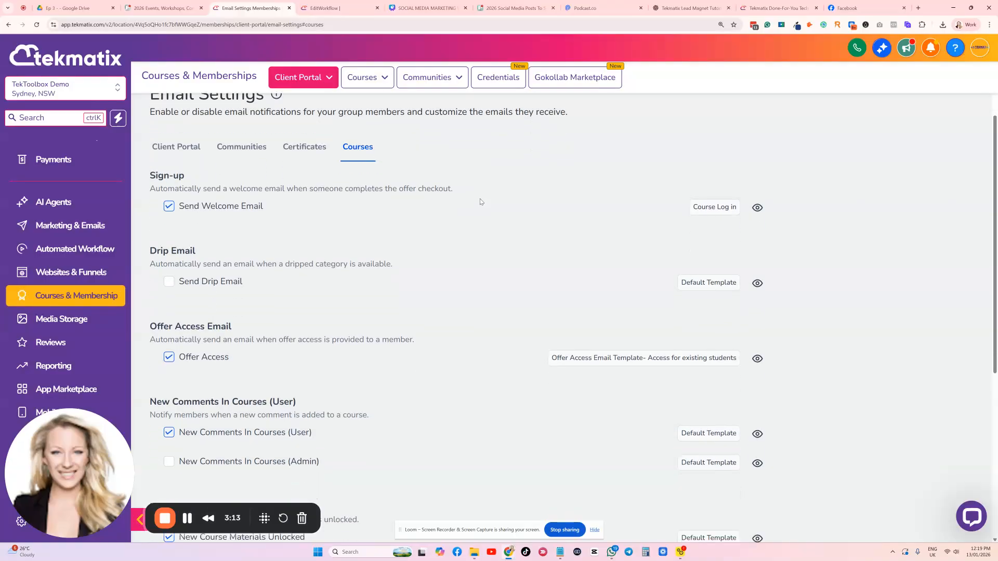
scroll(219, 218, "down", 5)
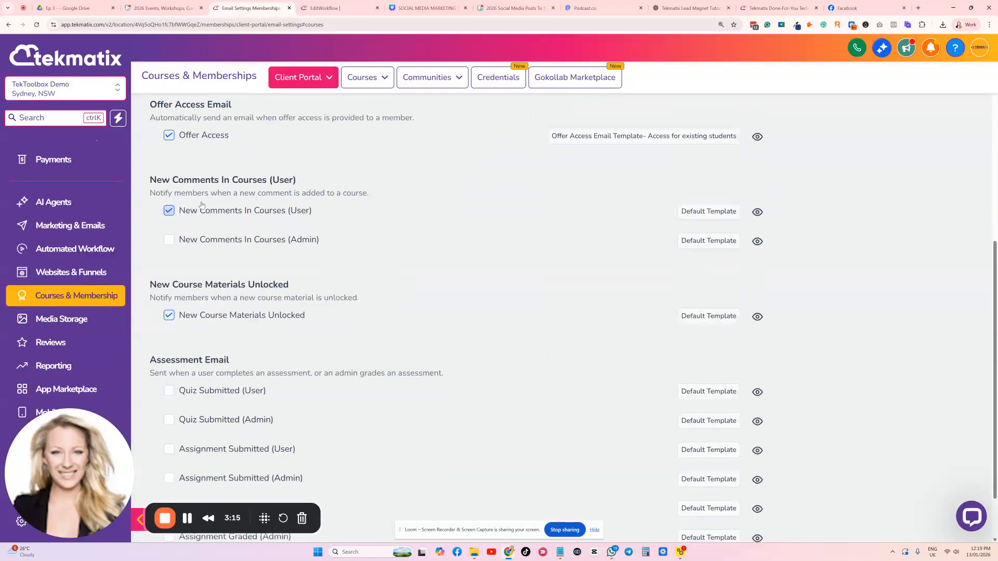
scroll(221, 230, "down", 1)
scroll(238, 278, "up", 5)
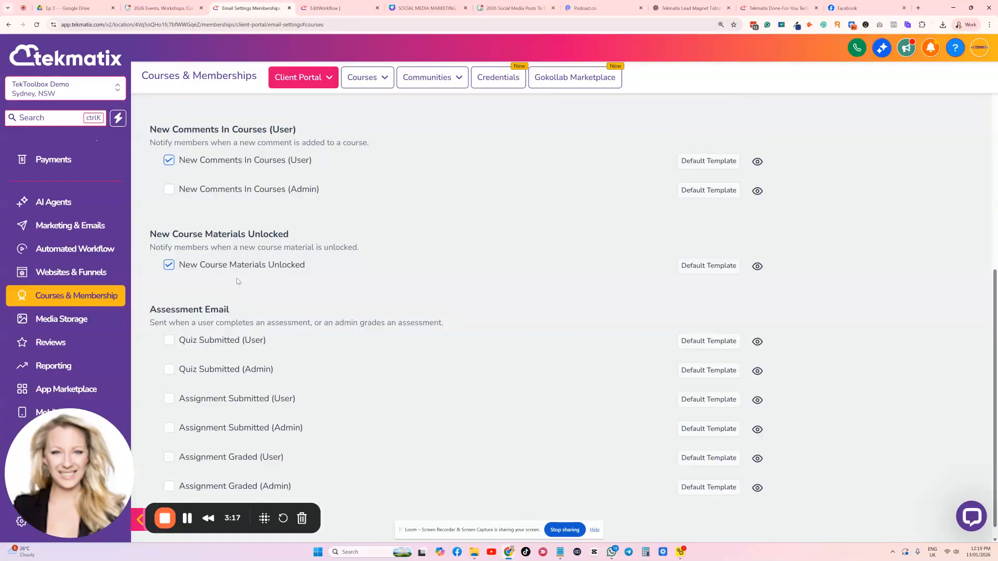
scroll(237, 281, "up", 2)
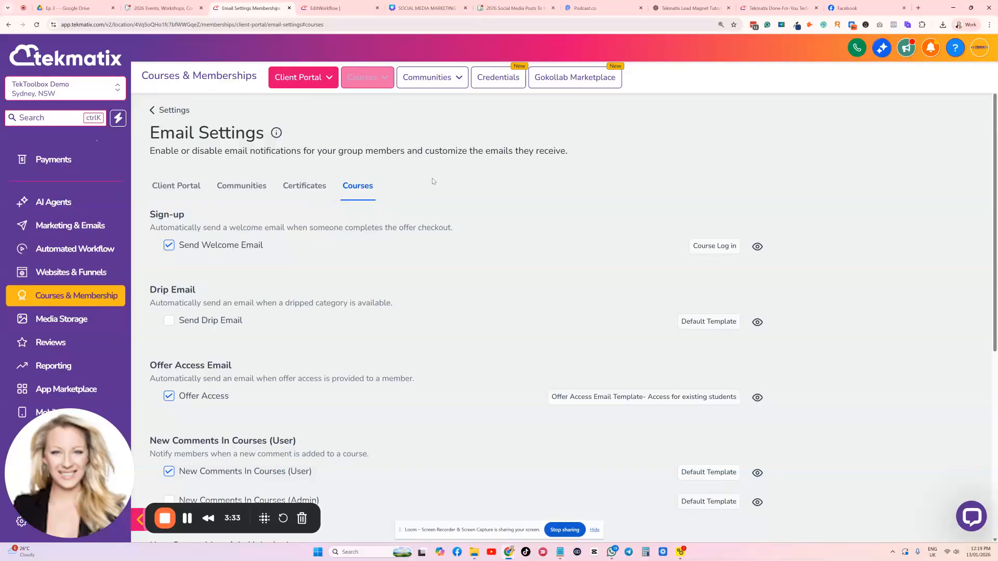
scroll(367, 180, "down", 1)
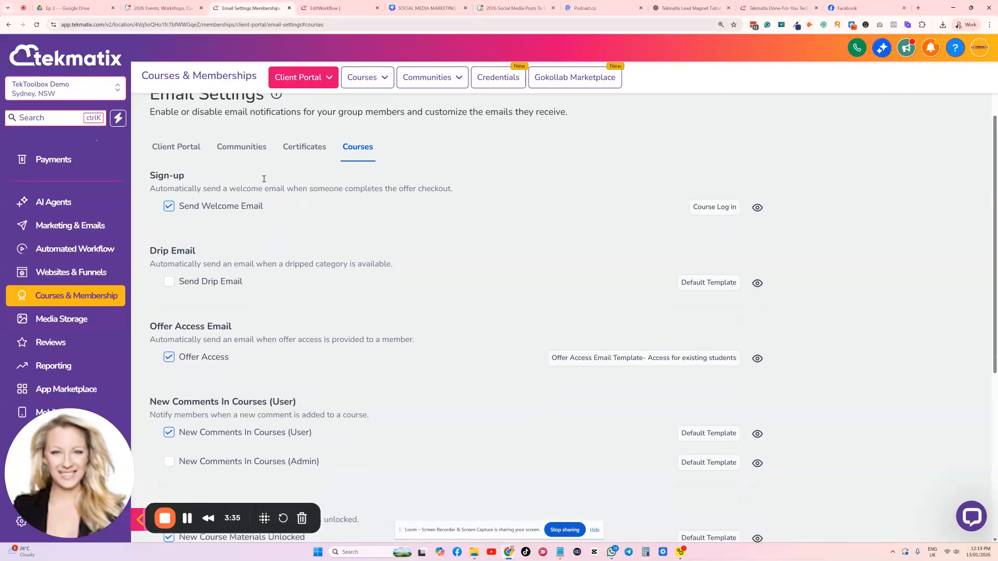
scroll(278, 210, "up", 1)
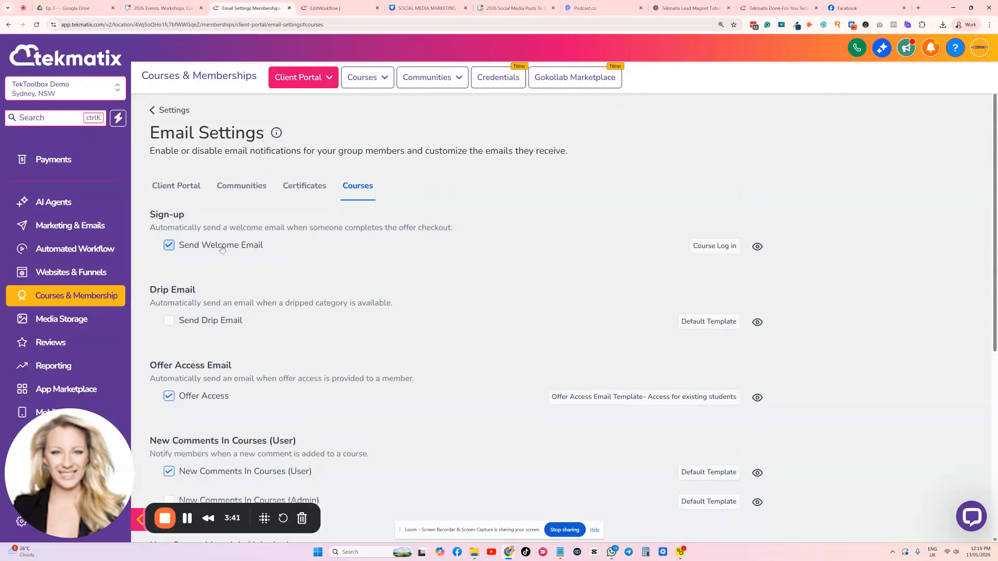
Open the Course Log in template assigned to the sign-up welcome email for editing and look over its content
left_click(704, 247)
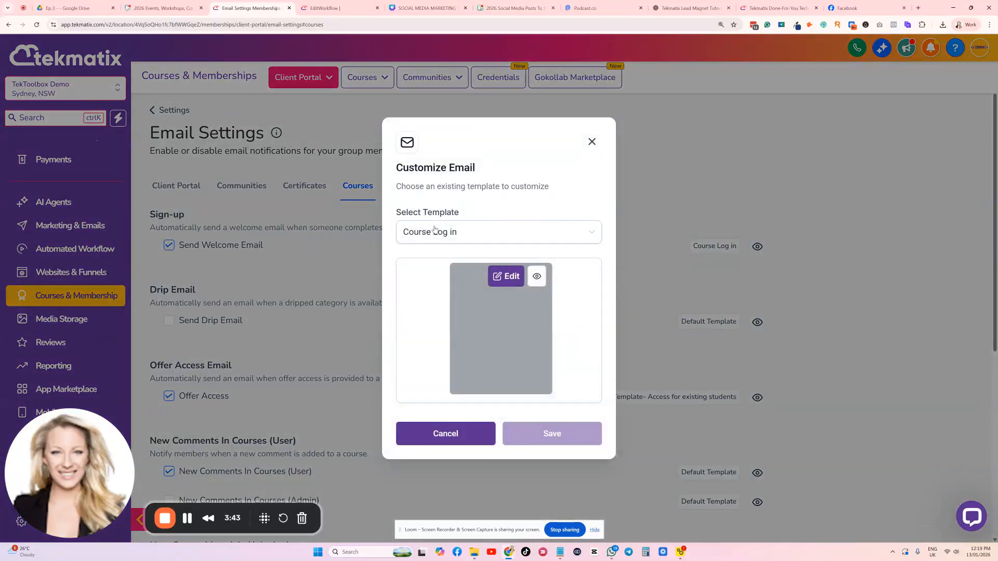
left_click(507, 279)
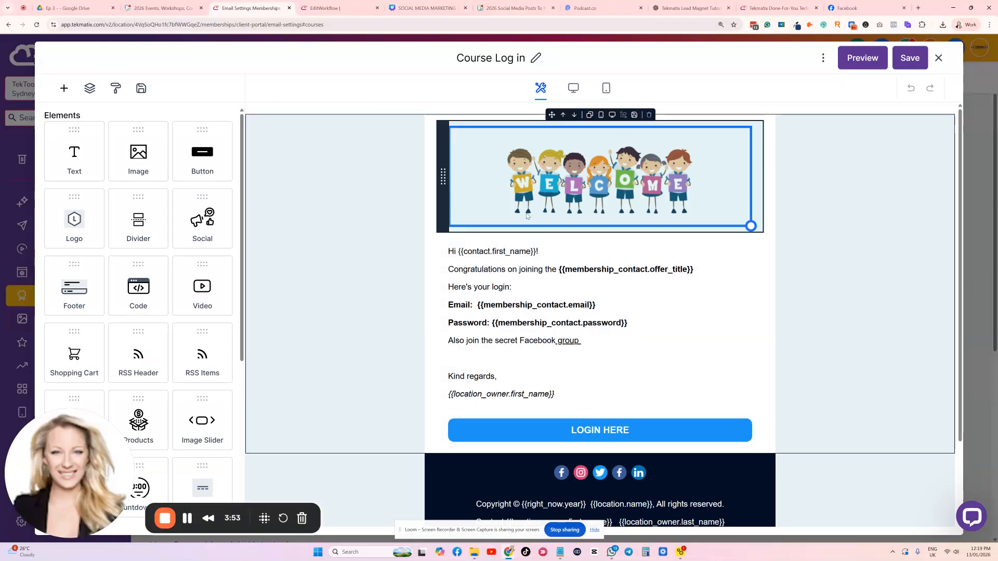
scroll(500, 267, "down", 1)
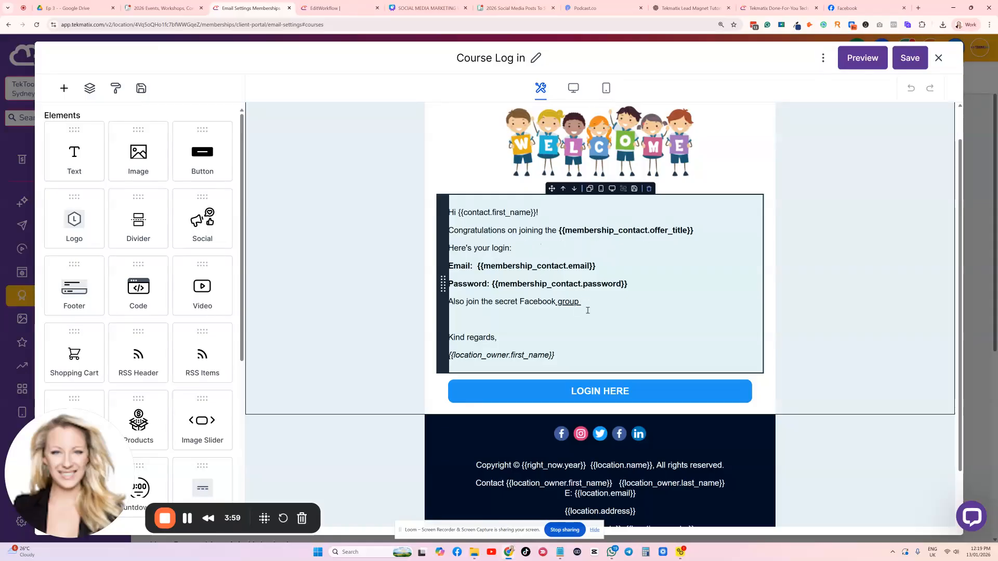
Replace the welcome banner image in the email with the Monetise Your Brand Workshop image from the media library
left_click(623, 161)
scroll(624, 161, "up", 1)
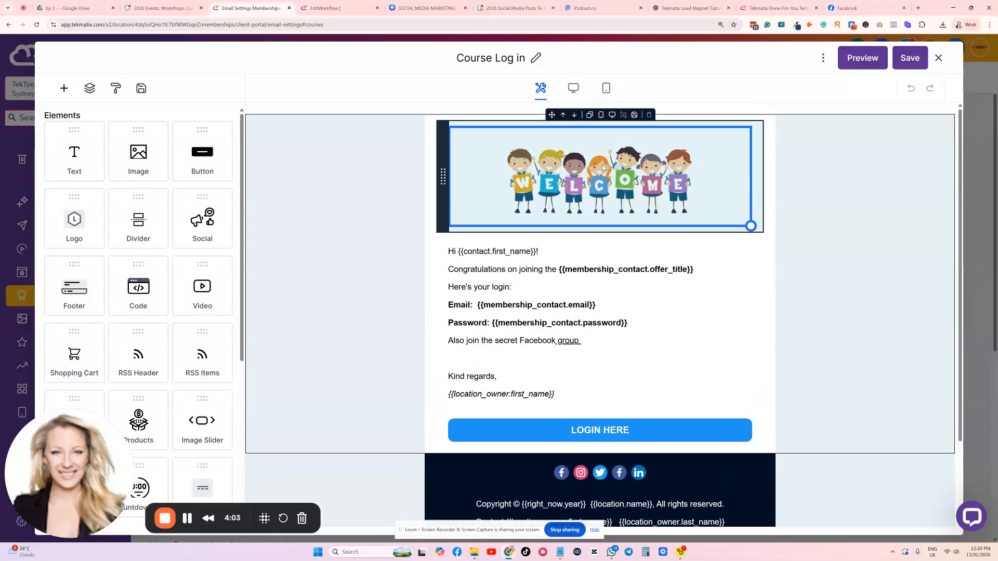
left_click(603, 168)
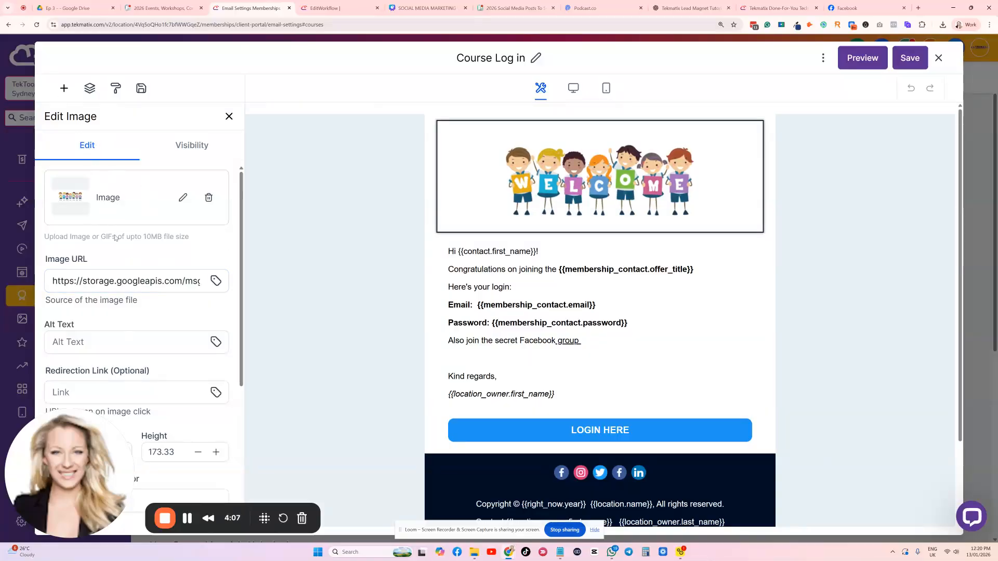
left_click(183, 197)
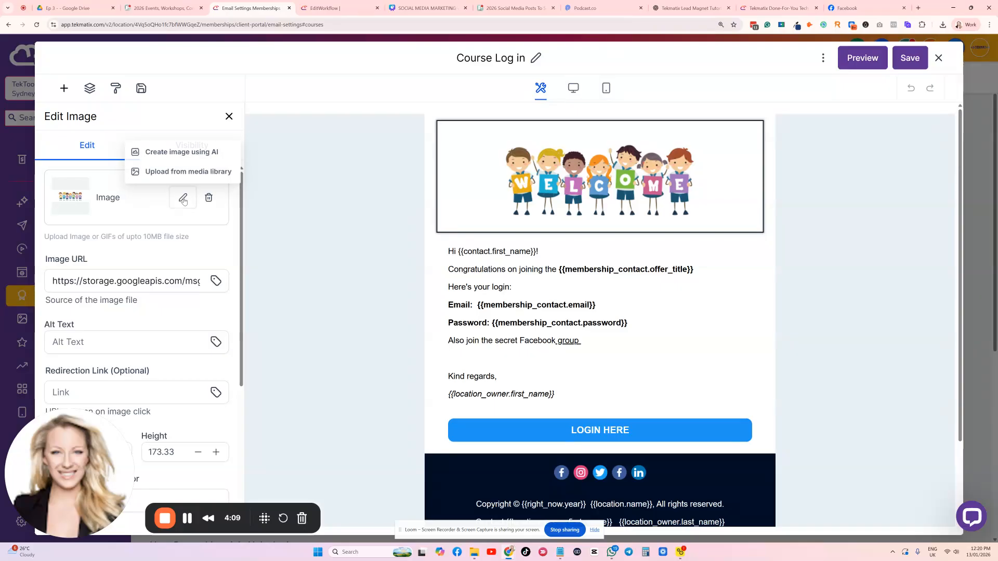
left_click(186, 171)
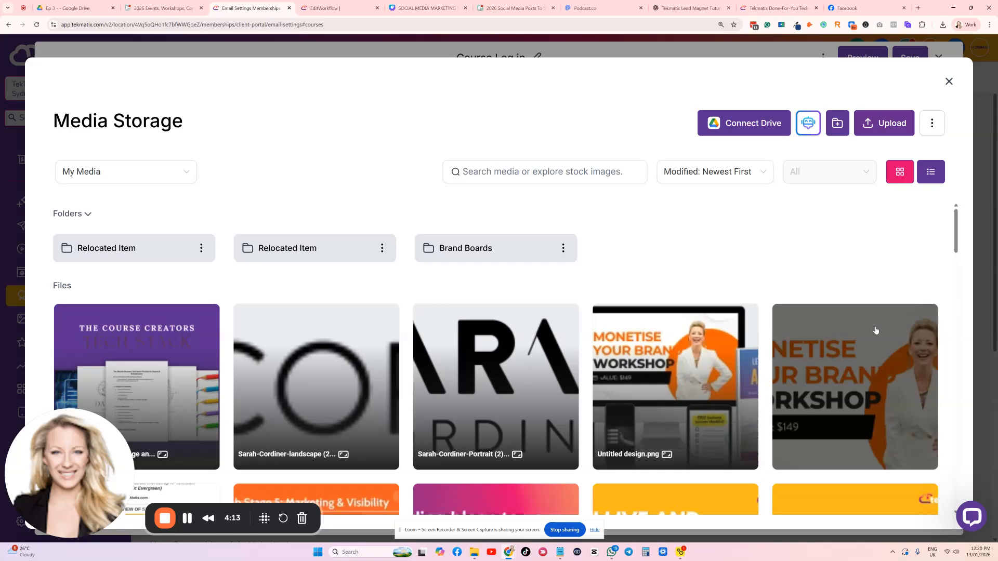
scroll(825, 315, "down", 2)
left_click(836, 297)
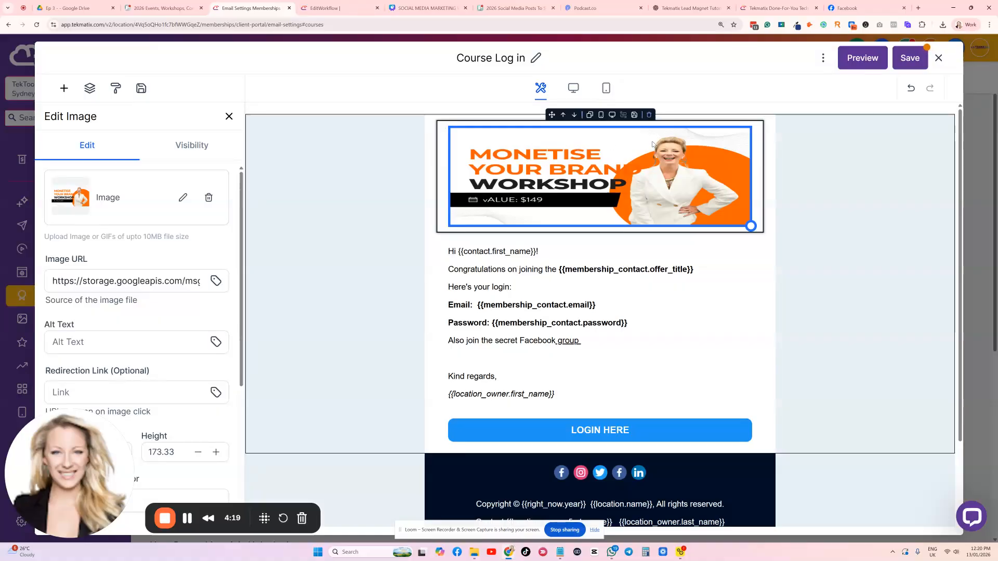
Inspect the LOGIN HERE button's action and link URL settings in the email template
scroll(650, 234, "down", 2)
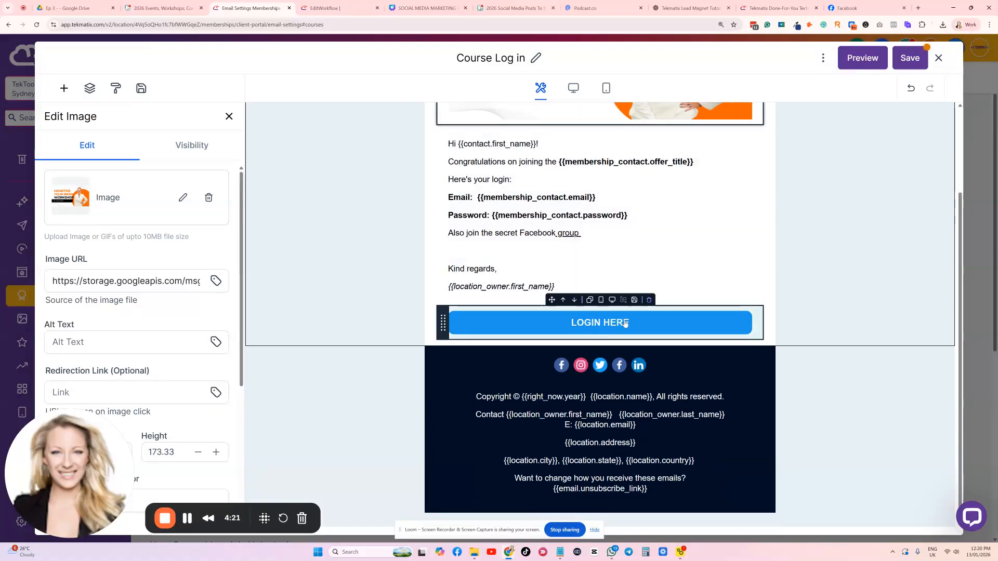
left_click(625, 323)
scroll(173, 333, "down", 3)
left_click(107, 260)
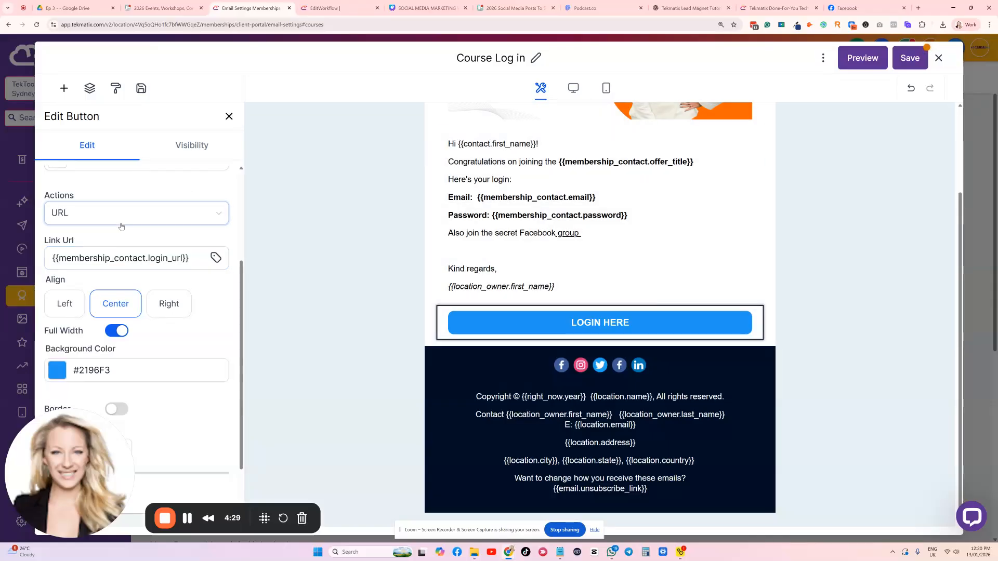
scroll(596, 203, "up", 2)
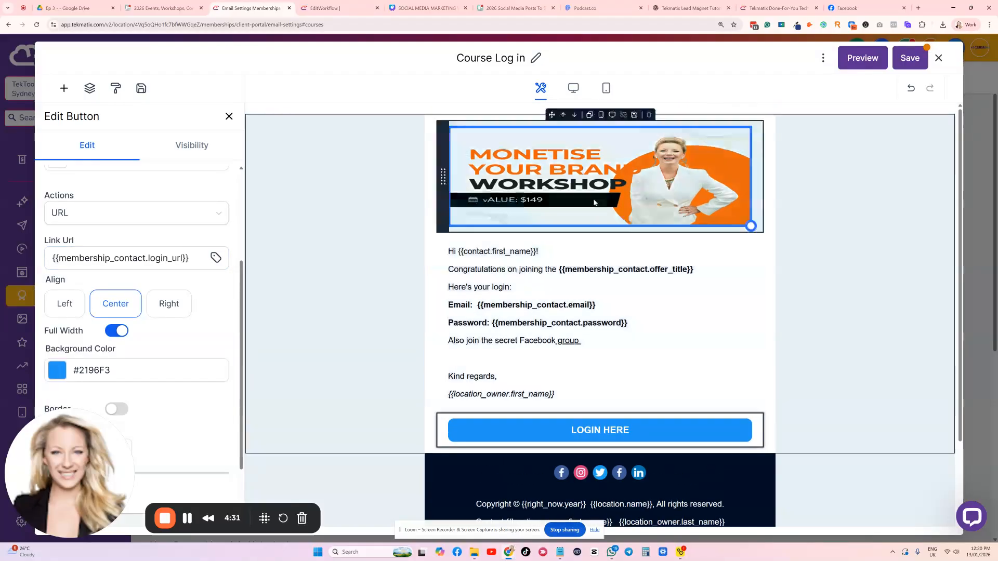
Set the LOGIN HERE button's background to the pink brand colour #ec008c
scroll(597, 267, "down", 1)
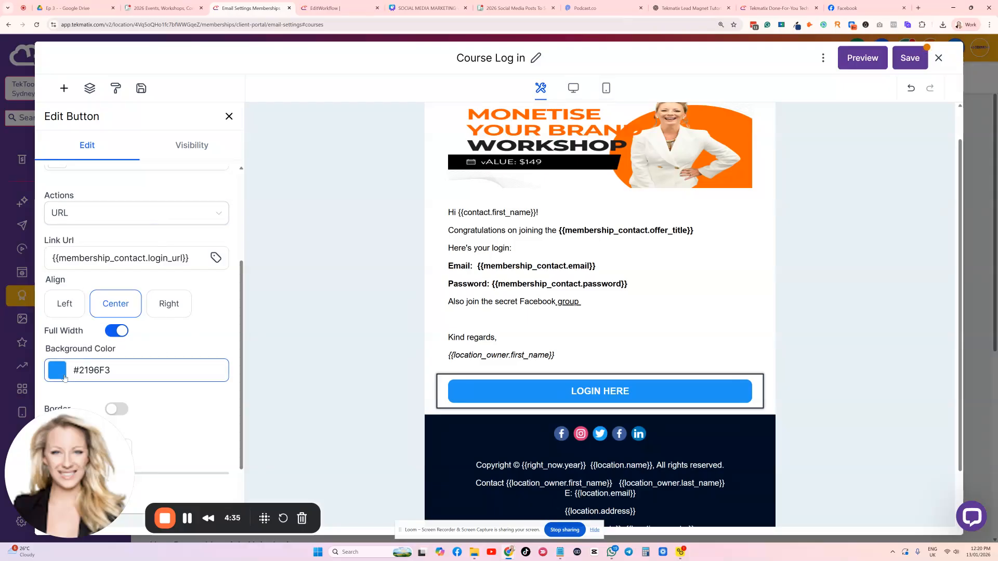
left_click(57, 370)
left_click(56, 294)
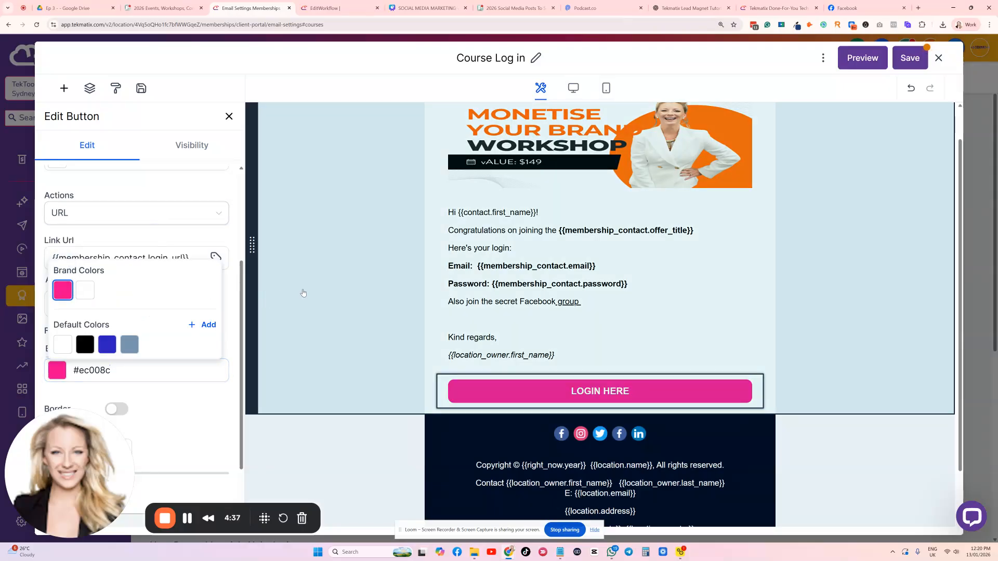
left_click(303, 292)
Save the Course Log in email template and close its editor
left_click(904, 58)
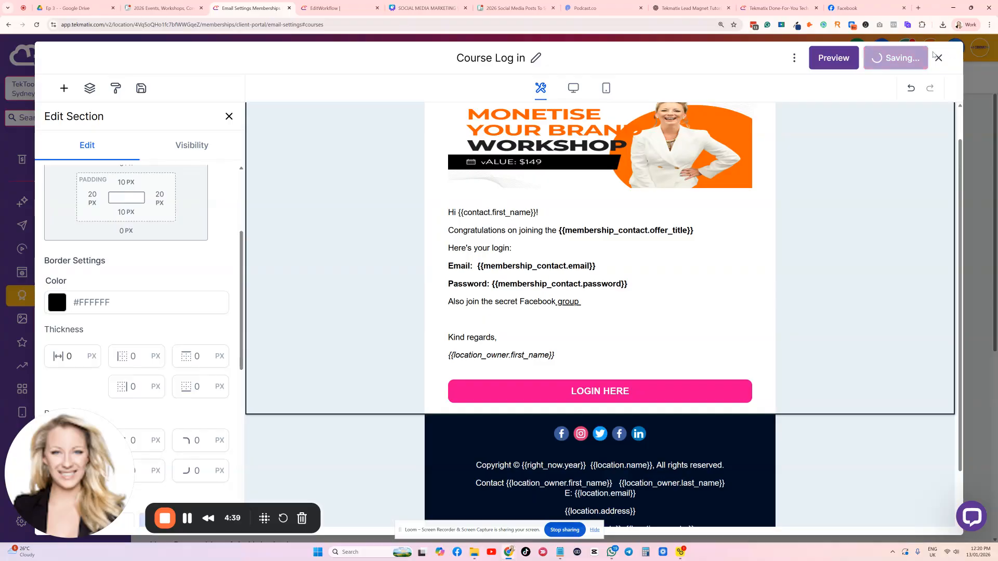
left_click(975, 57)
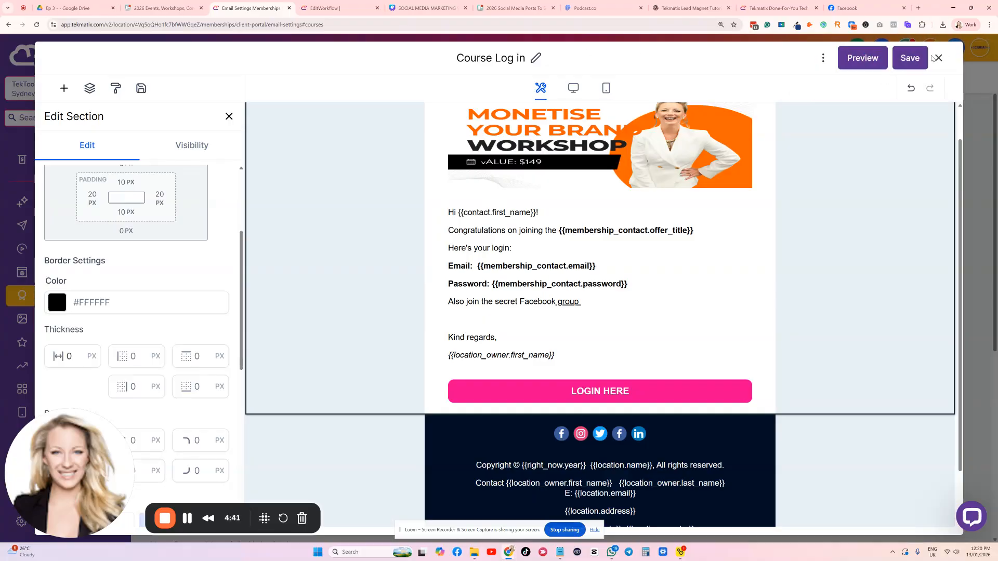
left_click(939, 58)
left_click(592, 142)
Look over the remaining course email notification options and open the settings overview for Courses
scroll(201, 205, "down", 2)
scroll(207, 301, "down", 4)
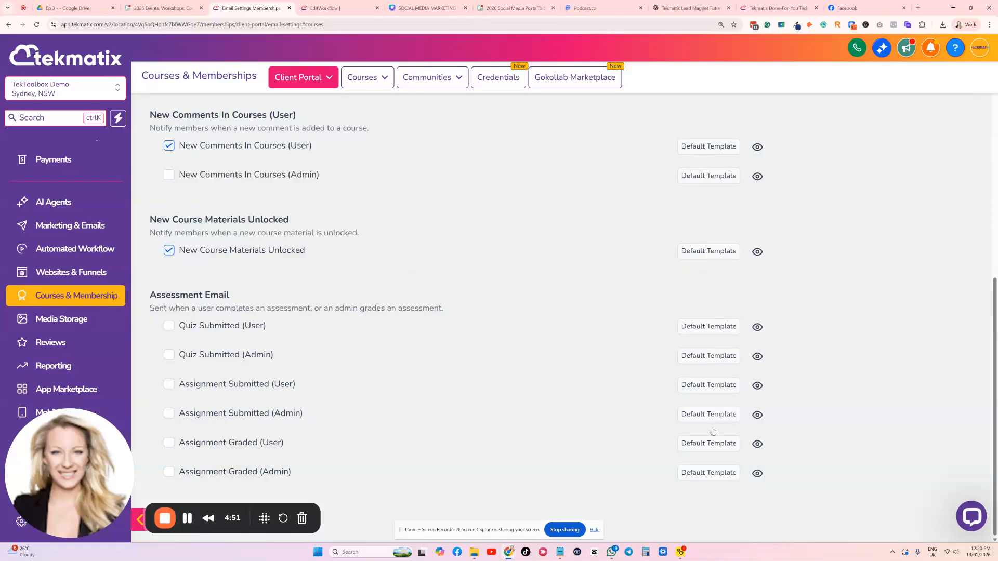
scroll(714, 441, "up", 6)
mouse_move(359, 75)
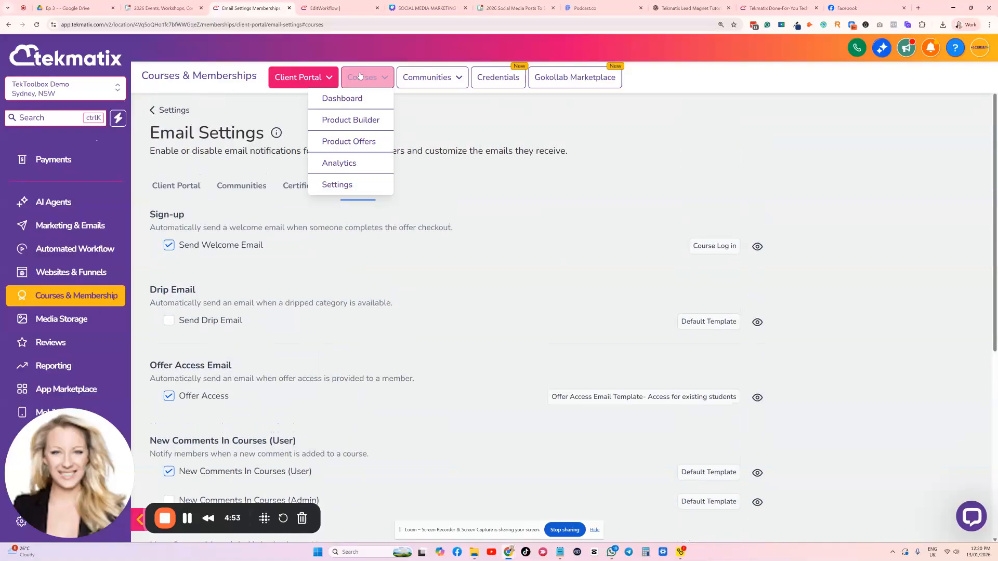
left_click(339, 189)
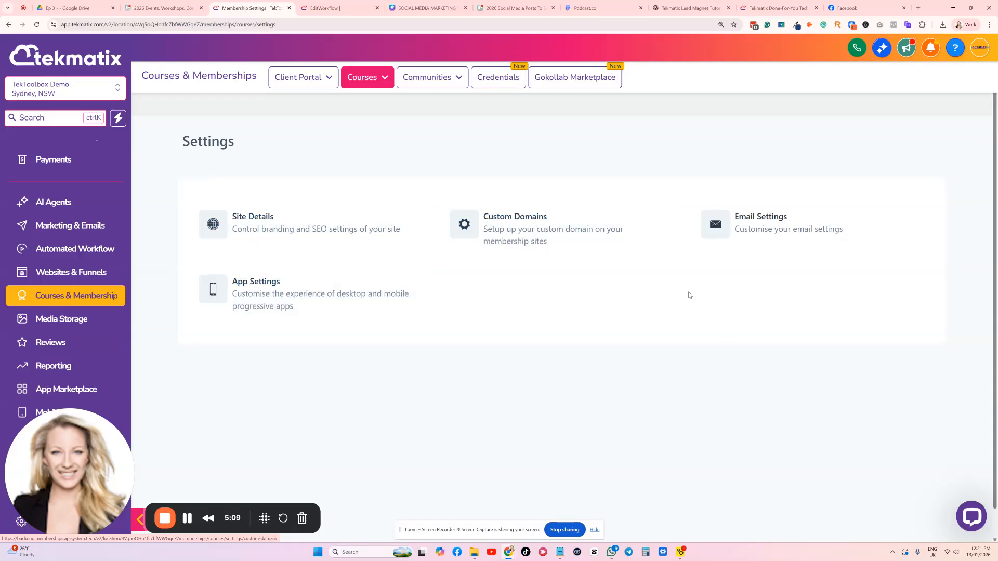
Open the support widget and search its help articles for "course analytics"
left_click(964, 517)
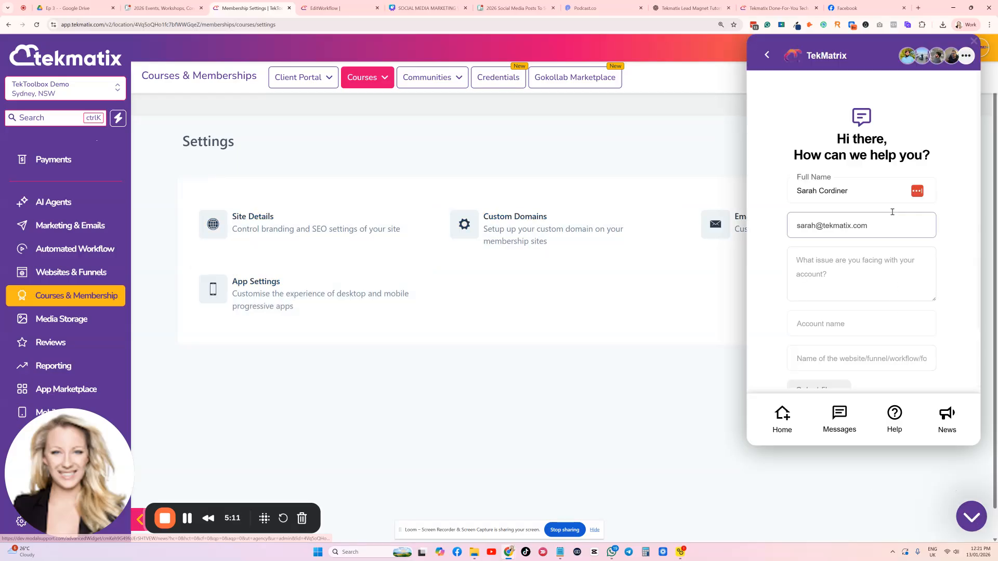
left_click(784, 414)
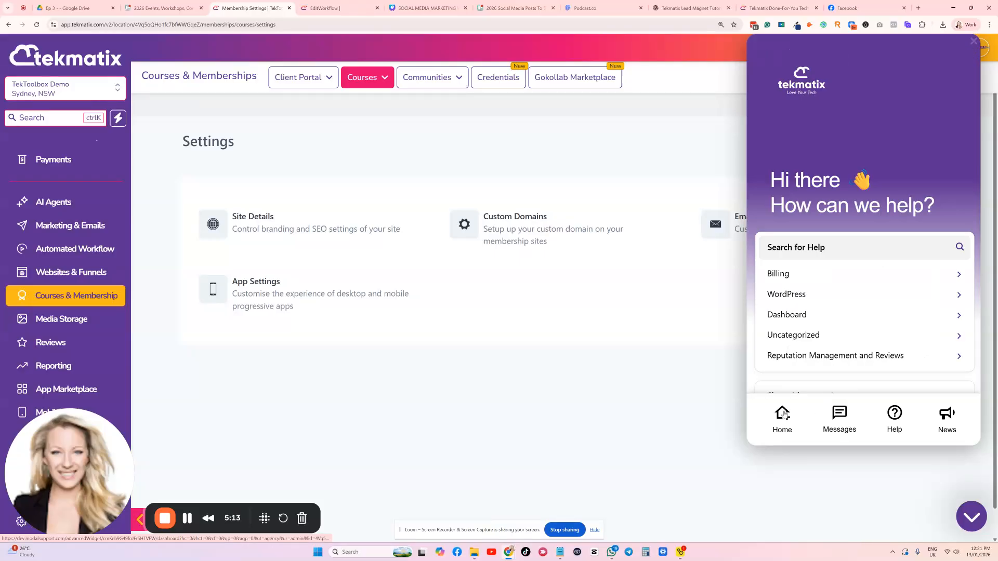
left_click(844, 247)
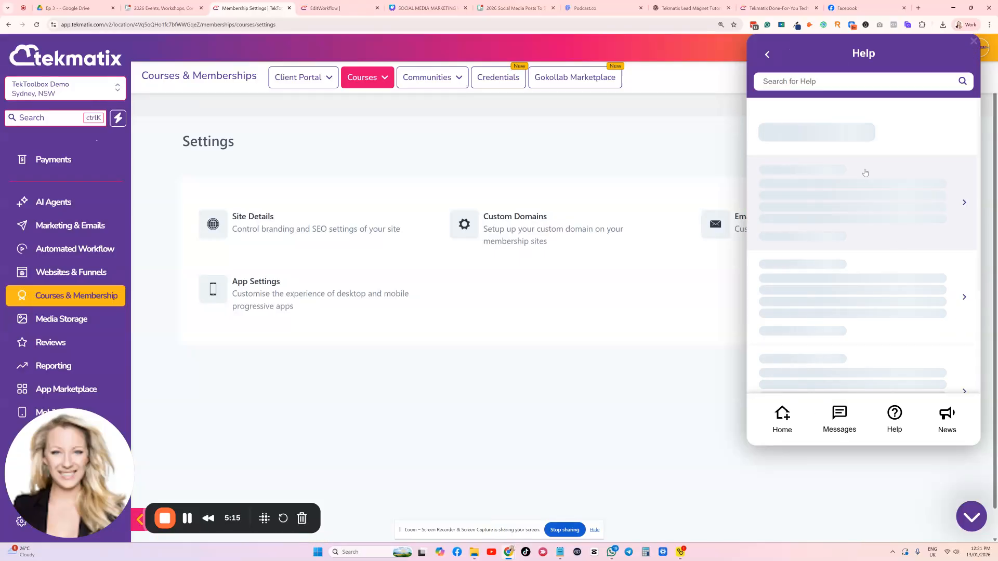
left_click(820, 80)
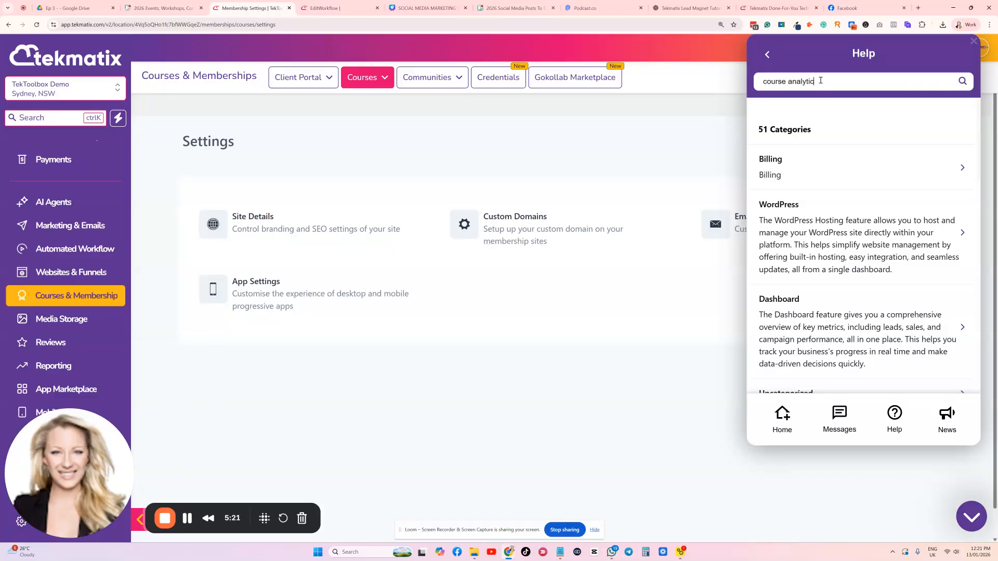
key("Return")
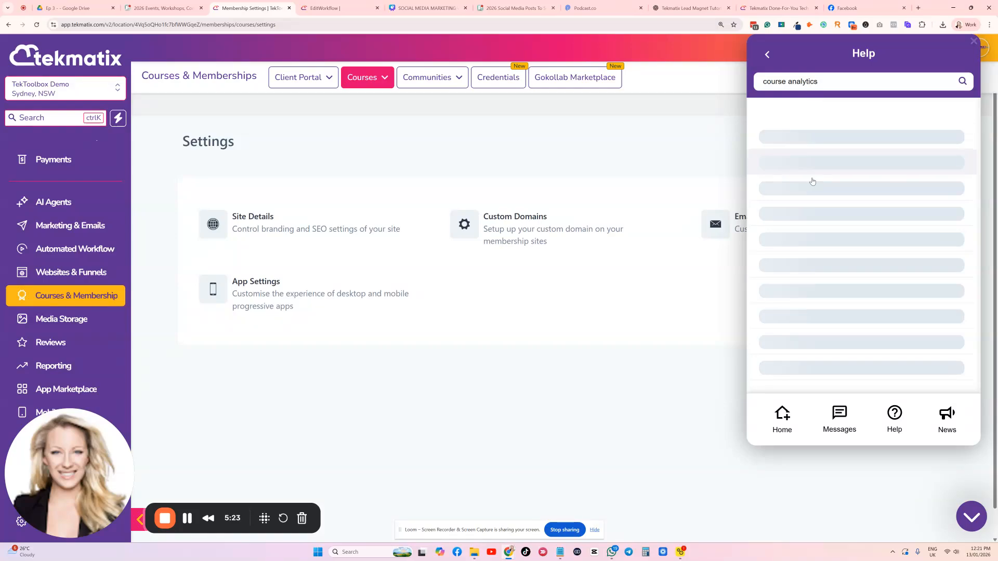
Look over the fields of the support widget's message form, including the file upload, and close the widget
left_click(844, 418)
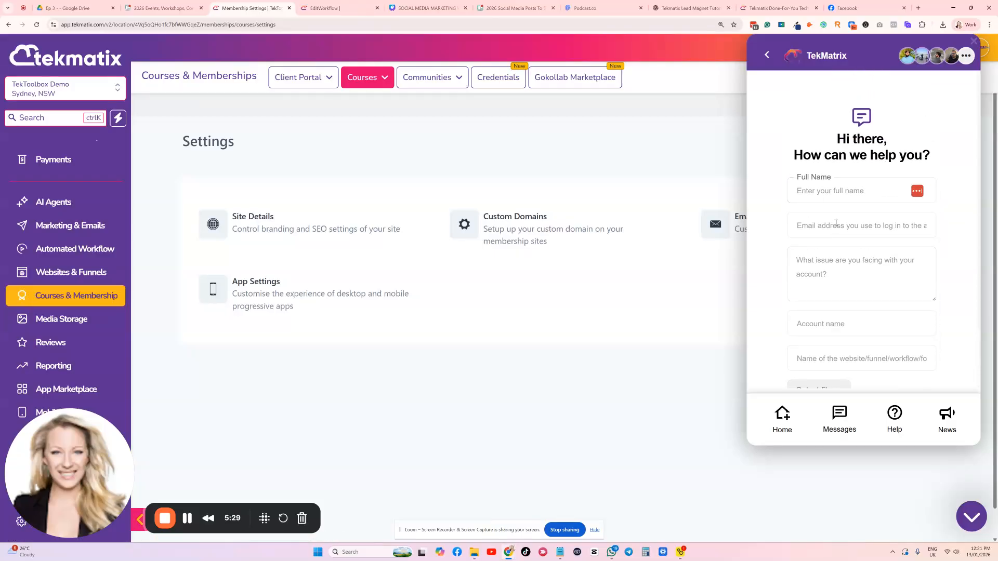
scroll(829, 224, "down", 2)
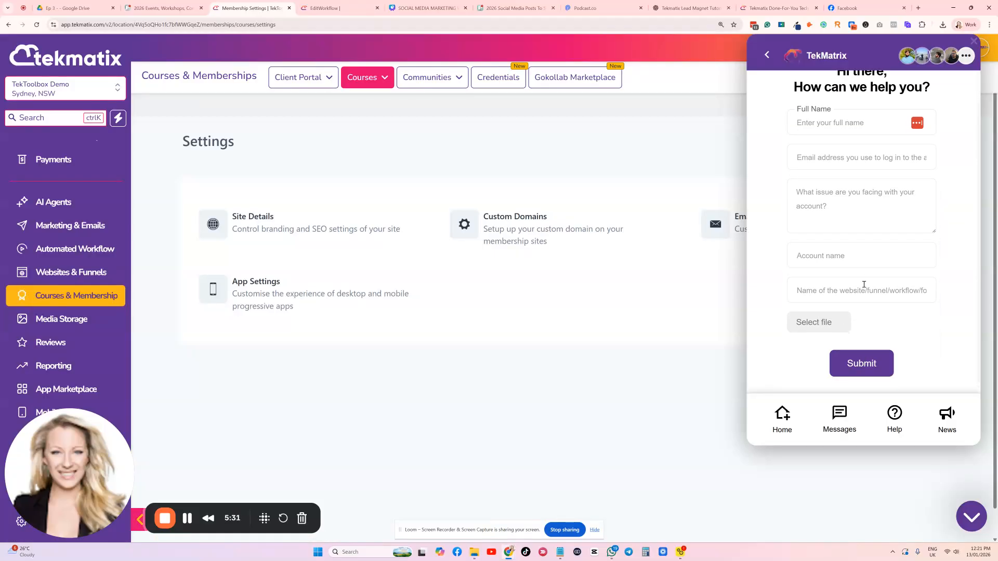
scroll(864, 285, "up", 2)
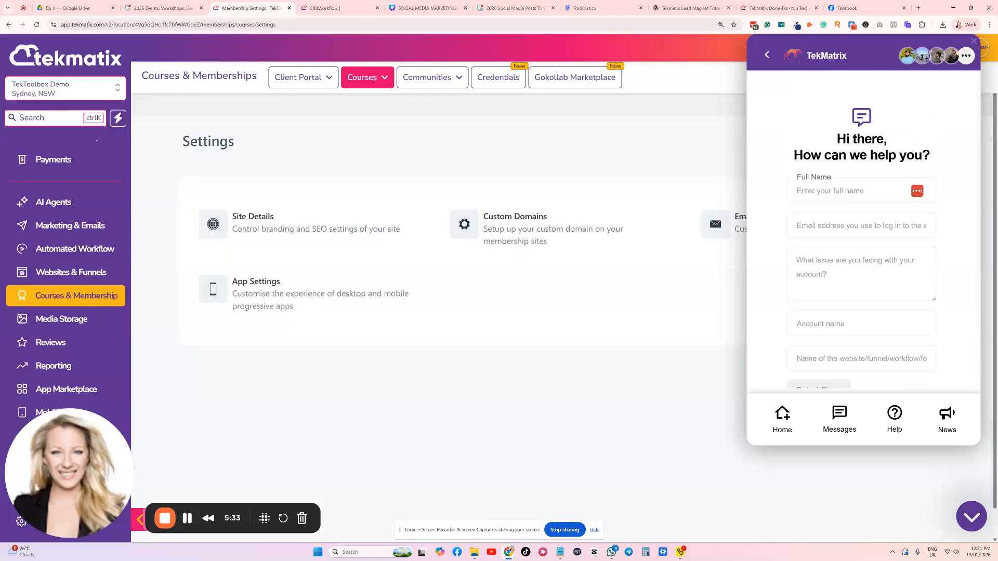
scroll(835, 156, "down", 1)
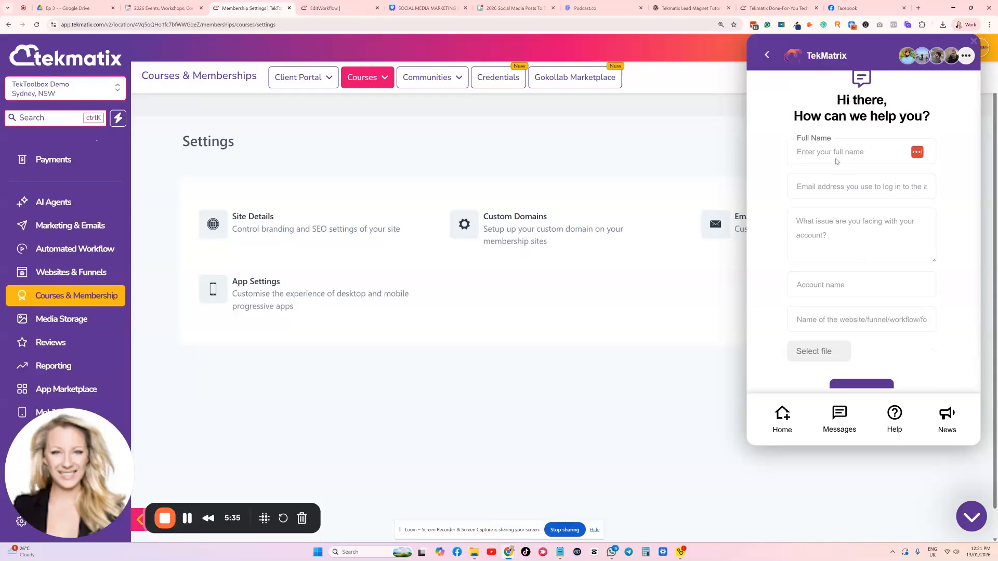
scroll(827, 167, "down", 1)
scroll(830, 172, "up", 2)
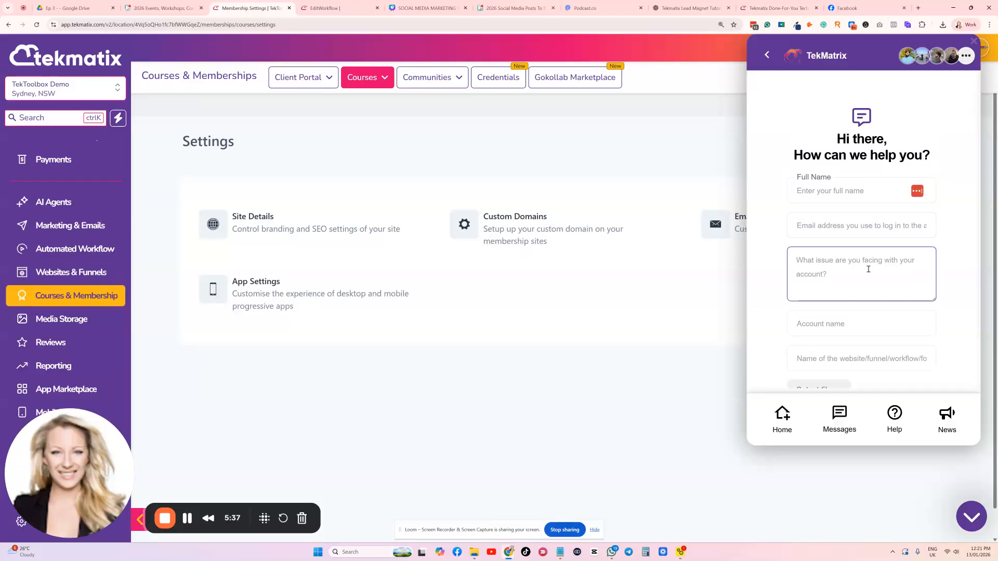
left_click(976, 517)
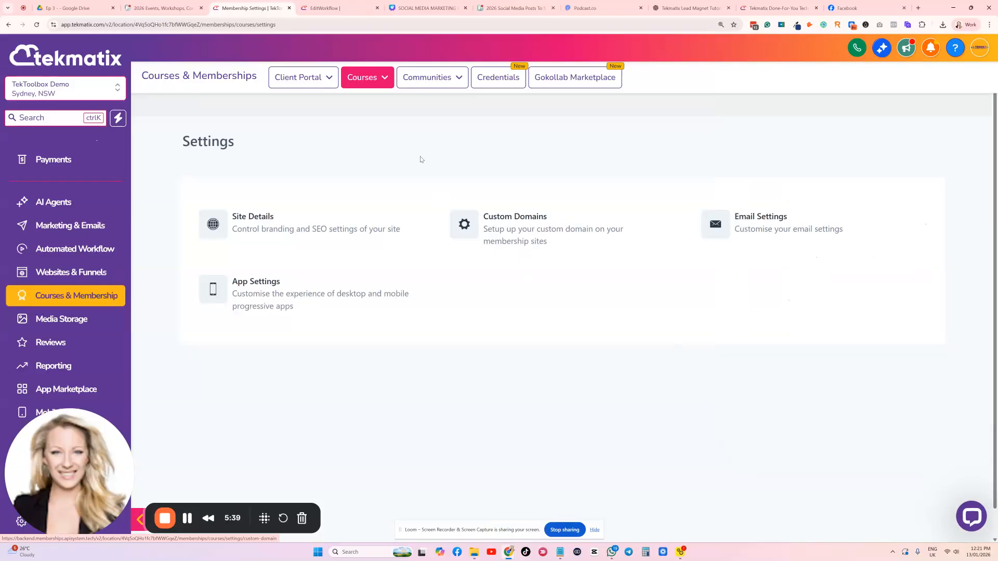
Open the Product Builder for Courses and browse the existing products
left_click(364, 77)
left_click(348, 123)
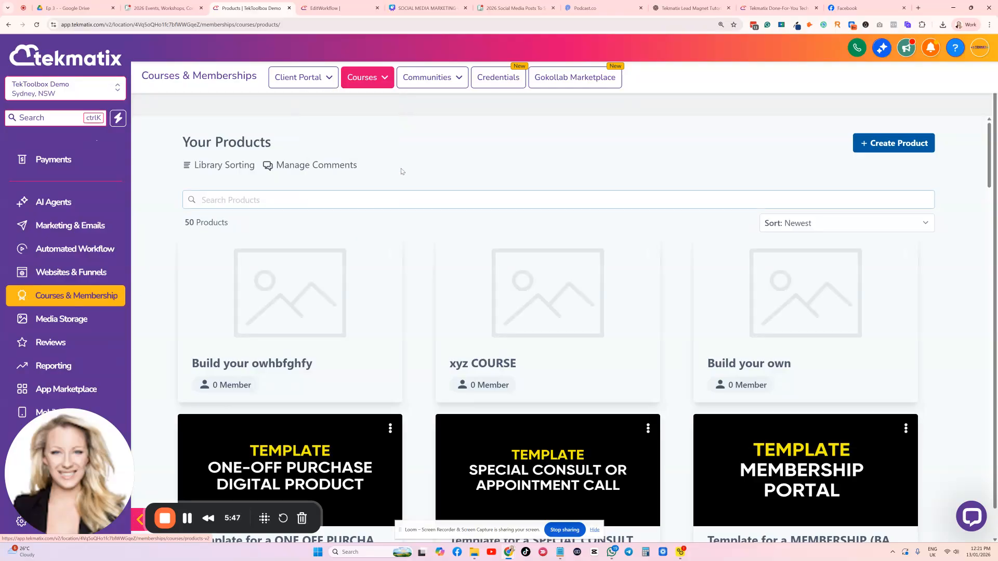
scroll(666, 165, "down", 20)
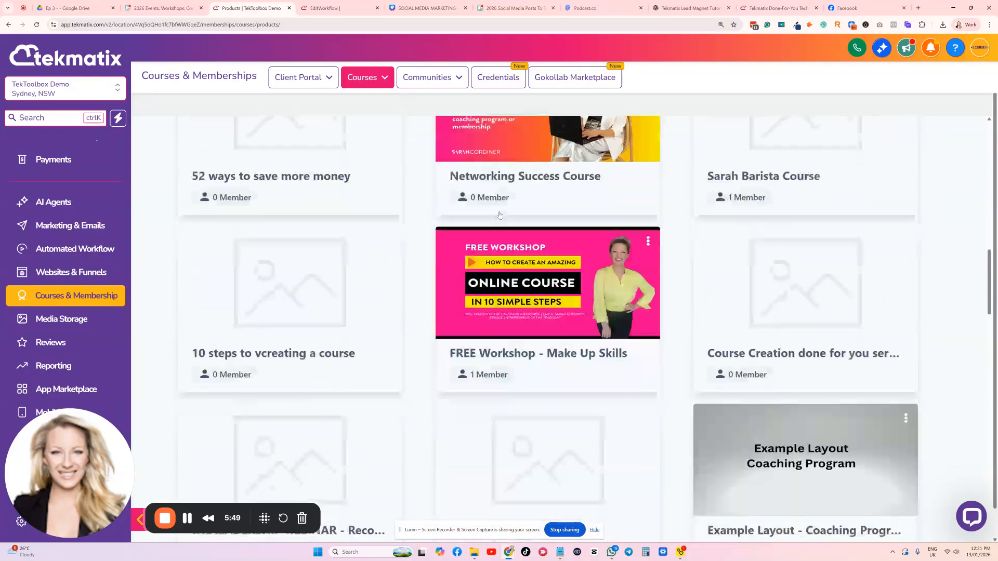
scroll(499, 215, "up", 20)
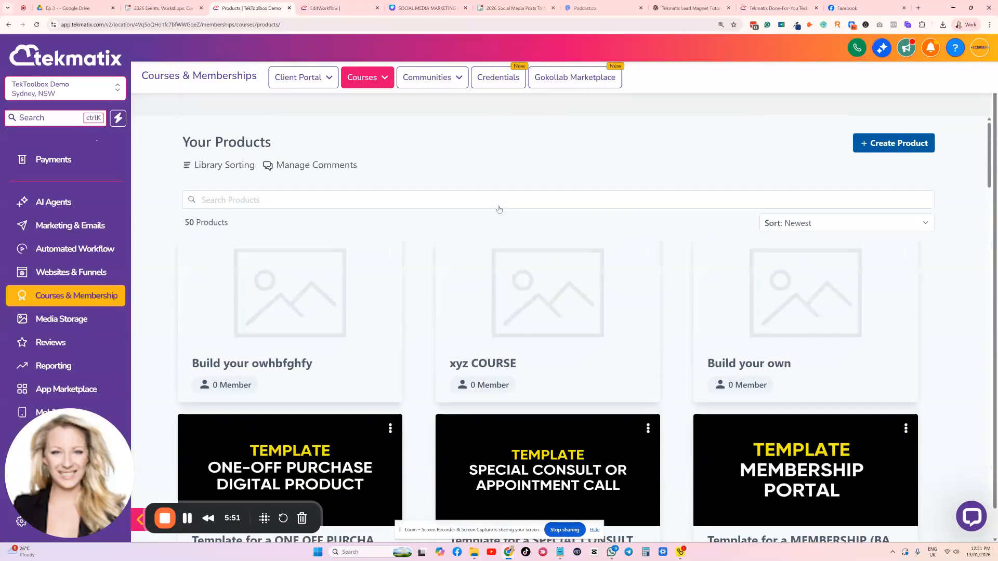
Create a product from scratch with the Build your own template and name it Make Up Workshop
left_click(892, 147)
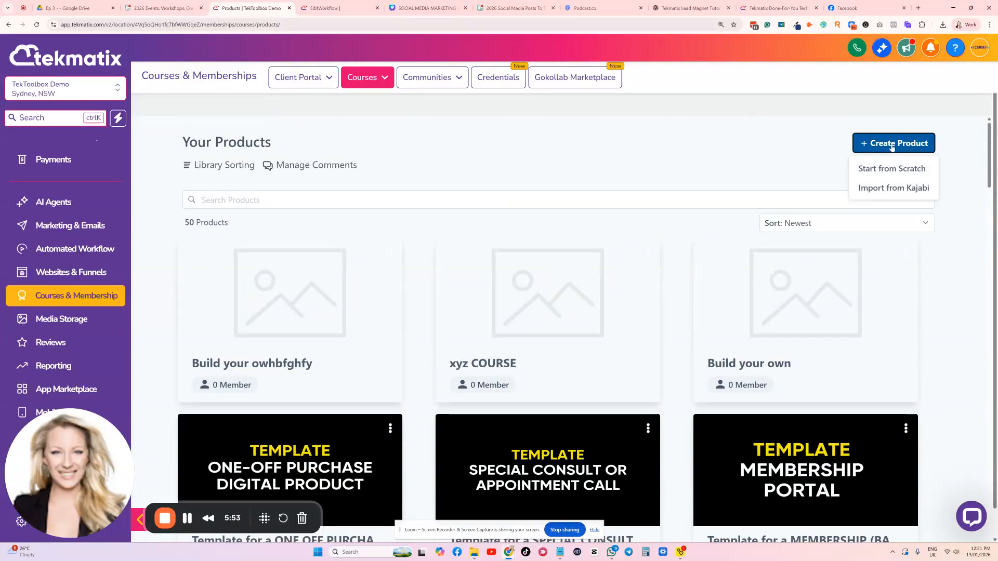
left_click(889, 167)
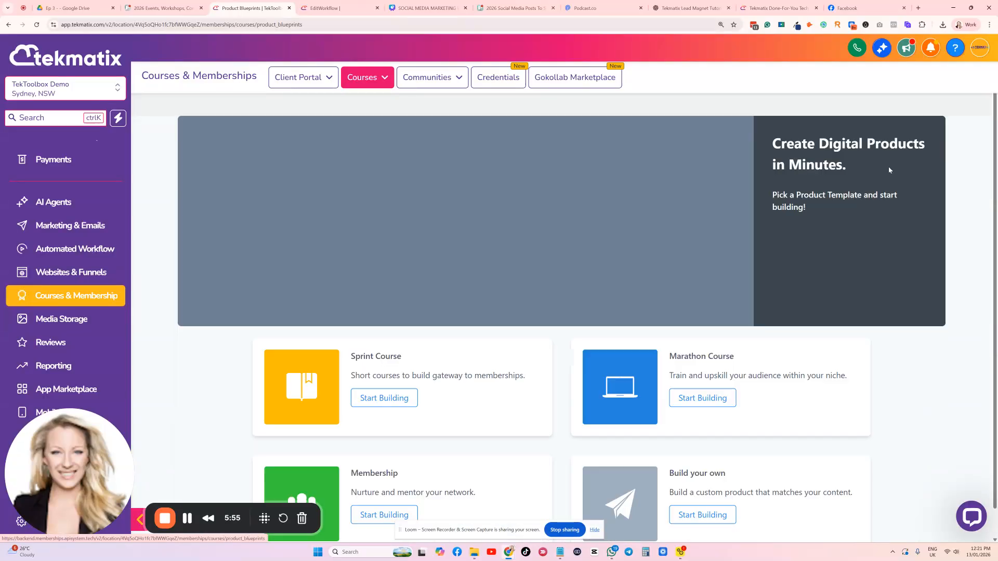
scroll(612, 194, "down", 1)
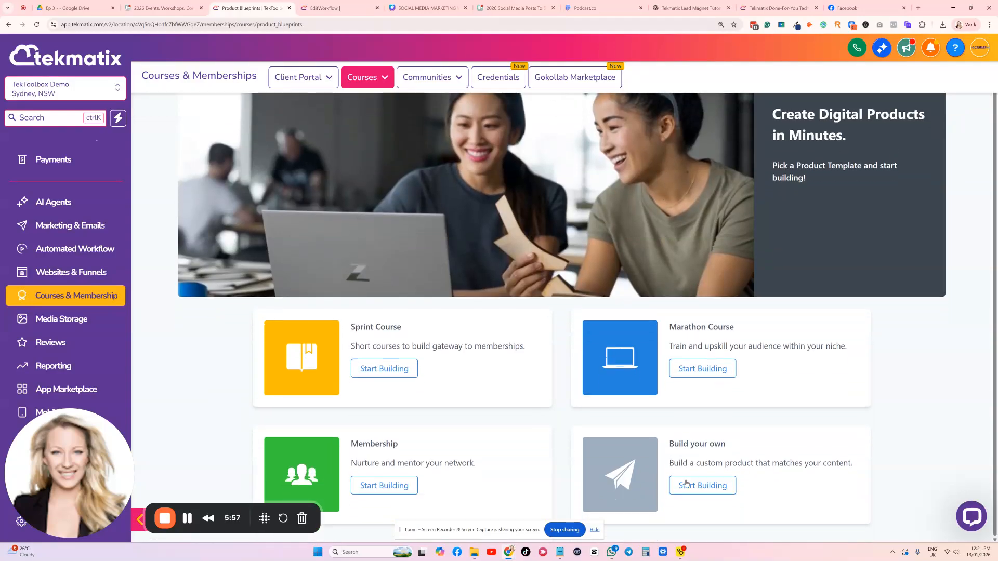
left_click(710, 486)
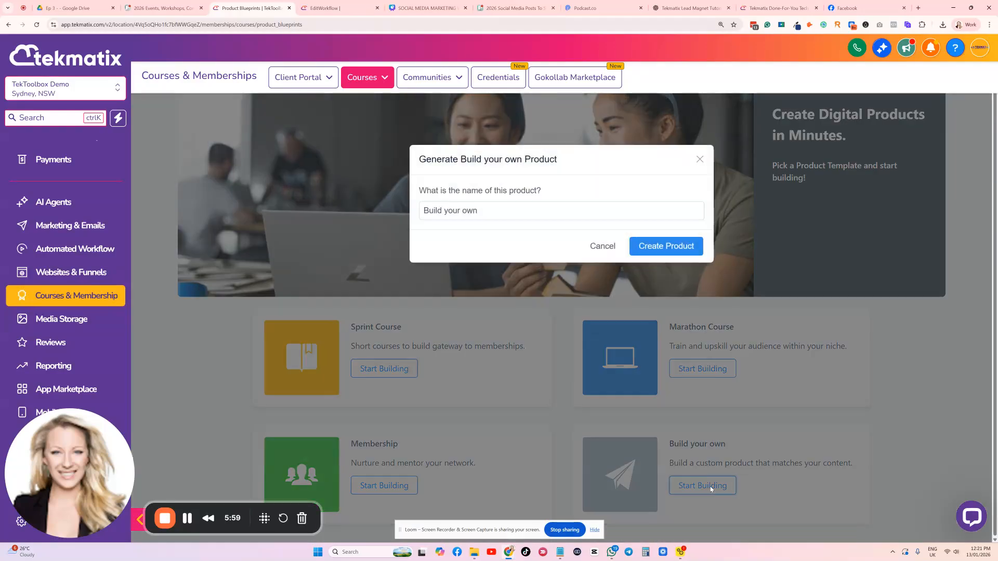
left_click_drag(481, 210, 405, 215)
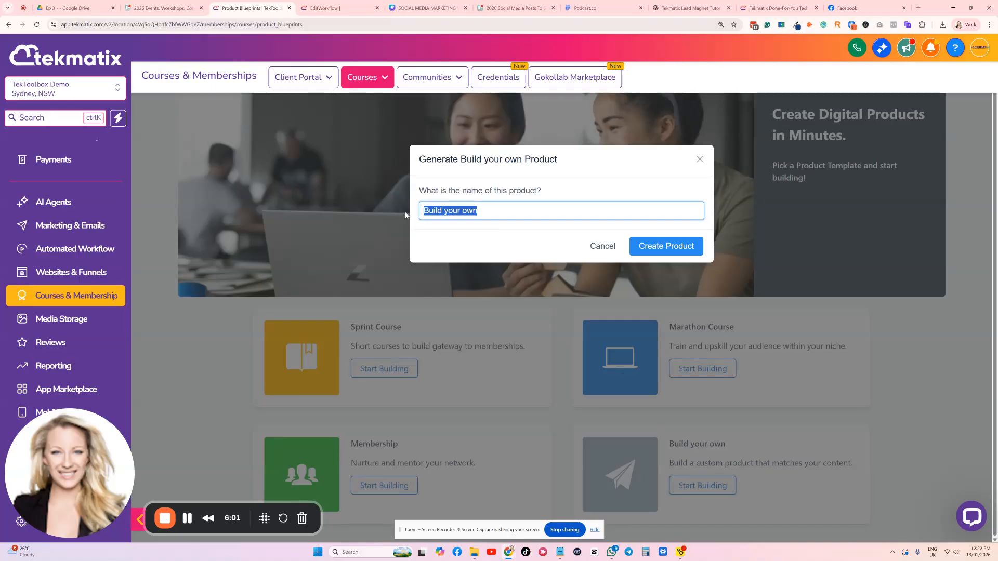
key("BackSpace")
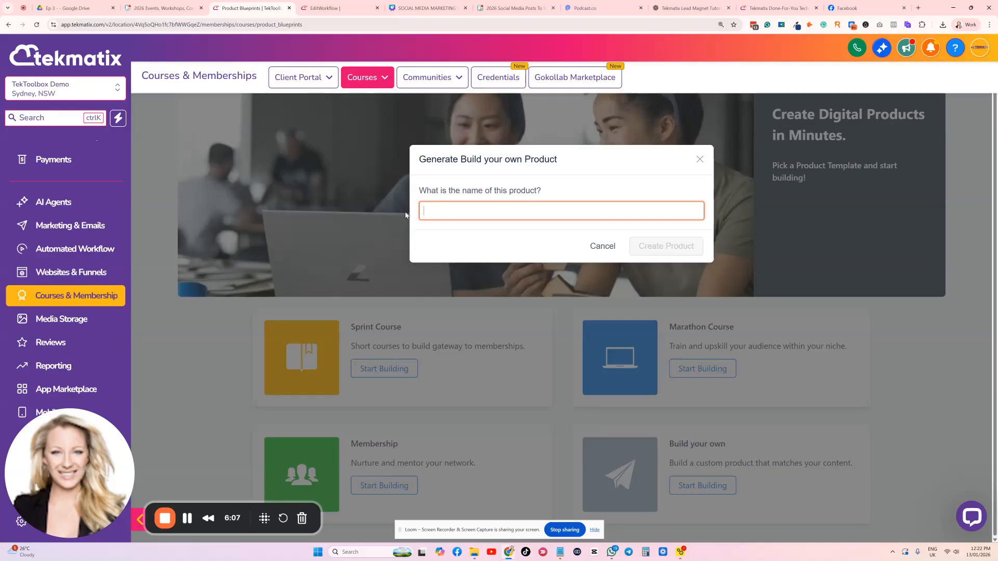
type("Make Up Workshop")
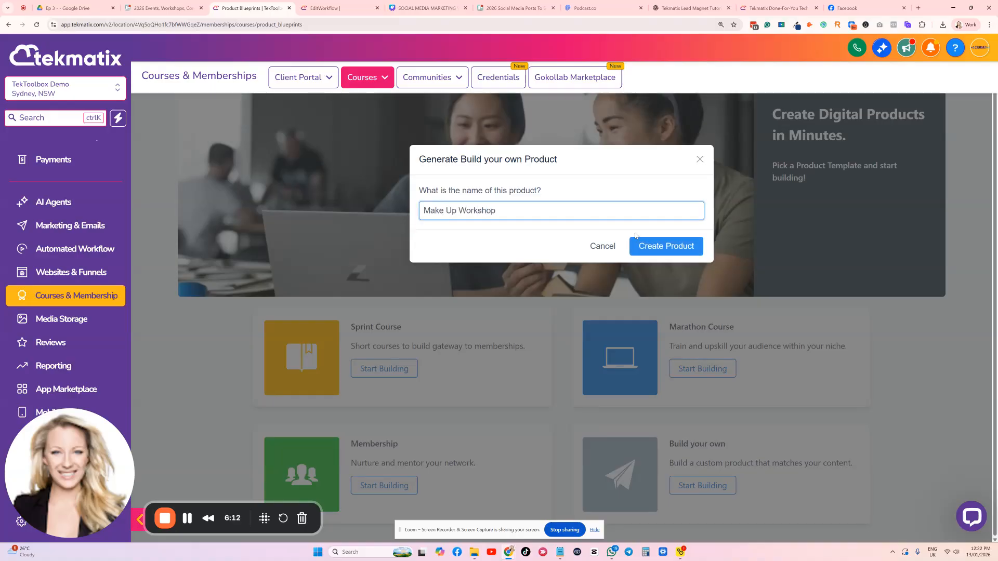
left_click(682, 248)
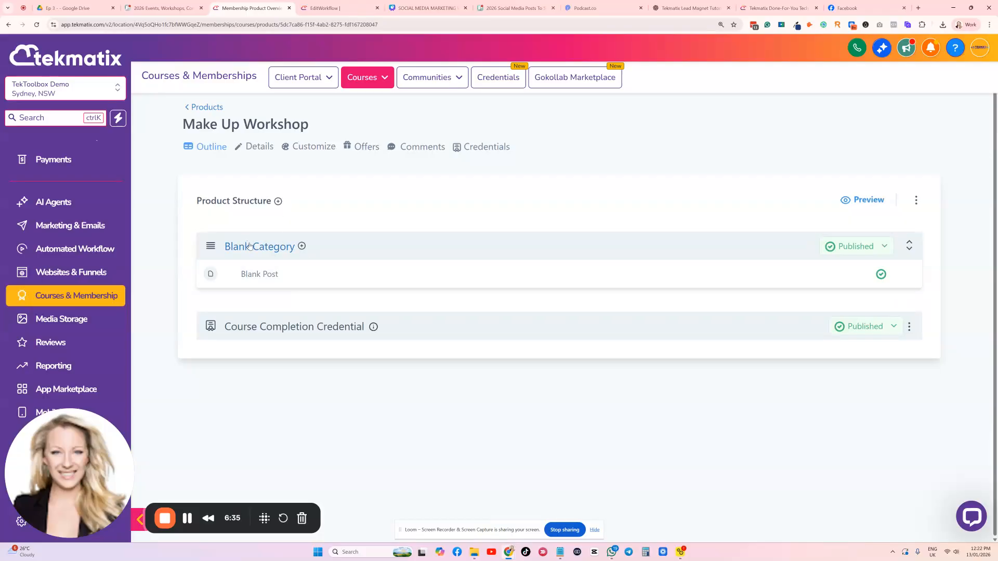
Add a category titled Module 2 to the Make Up Workshop product structure
left_click(278, 201)
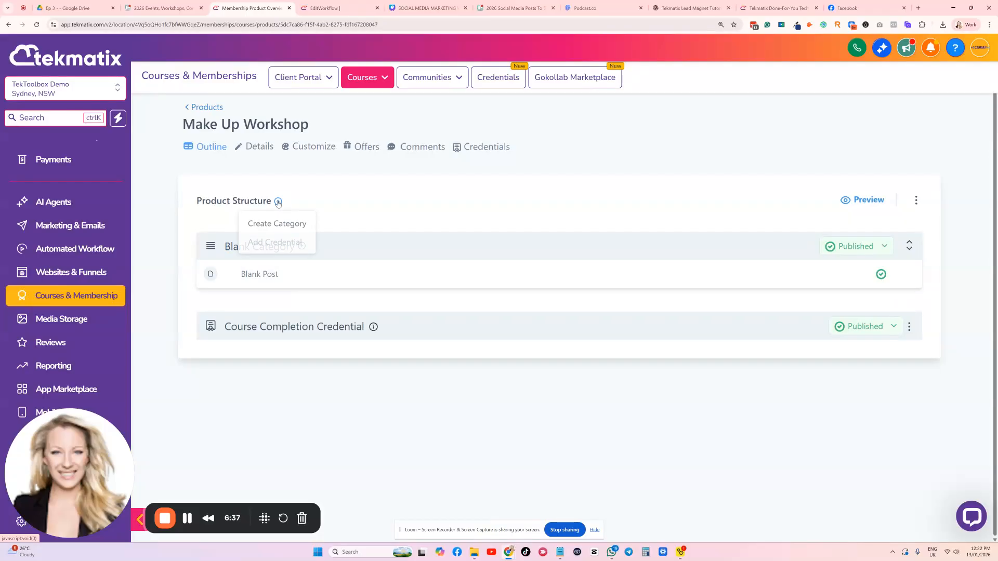
left_click(281, 224)
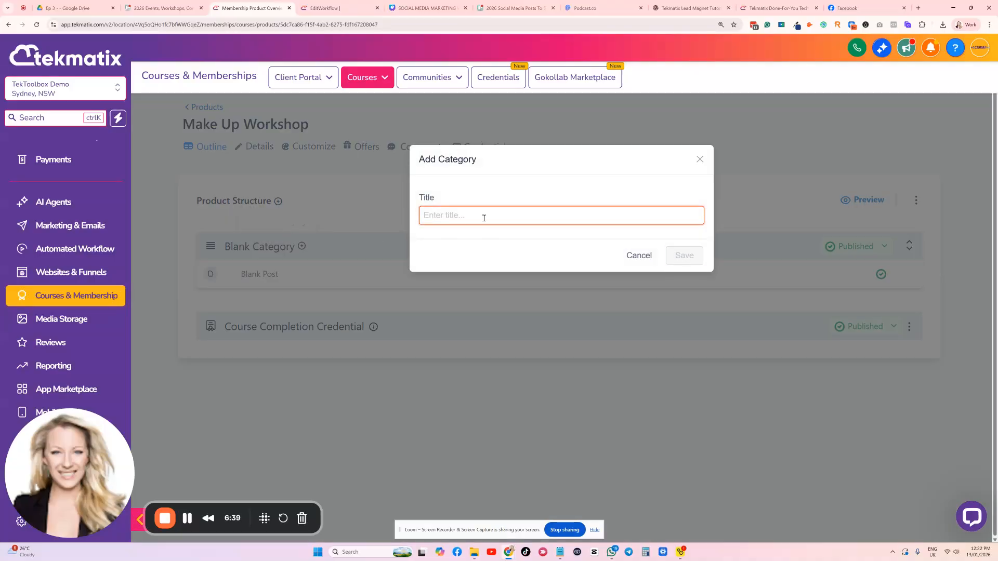
type("Module 2")
left_click(684, 256)
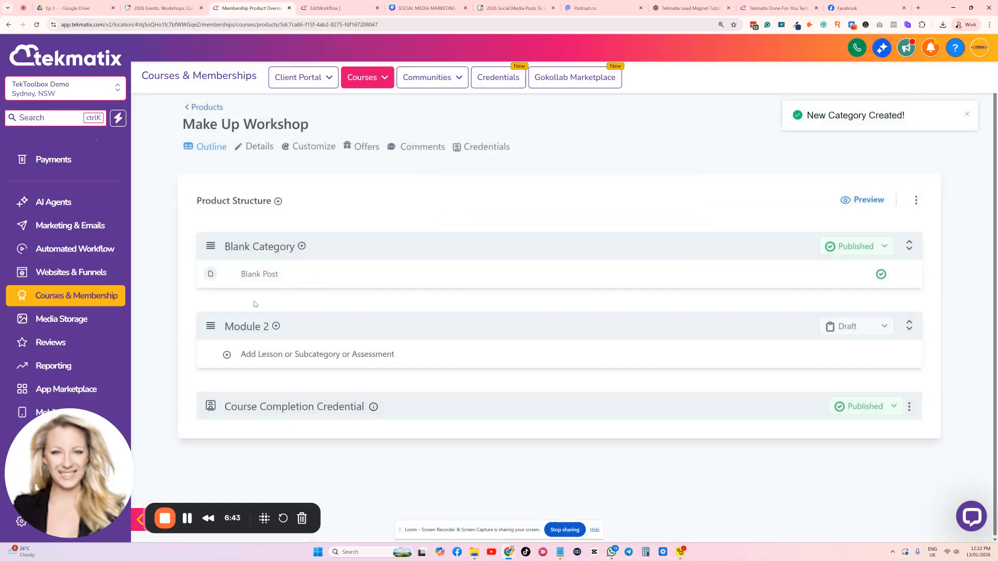
Rename the Blank Category as Module 1, save it and return to the Make Up Workshop outline
left_click(281, 247)
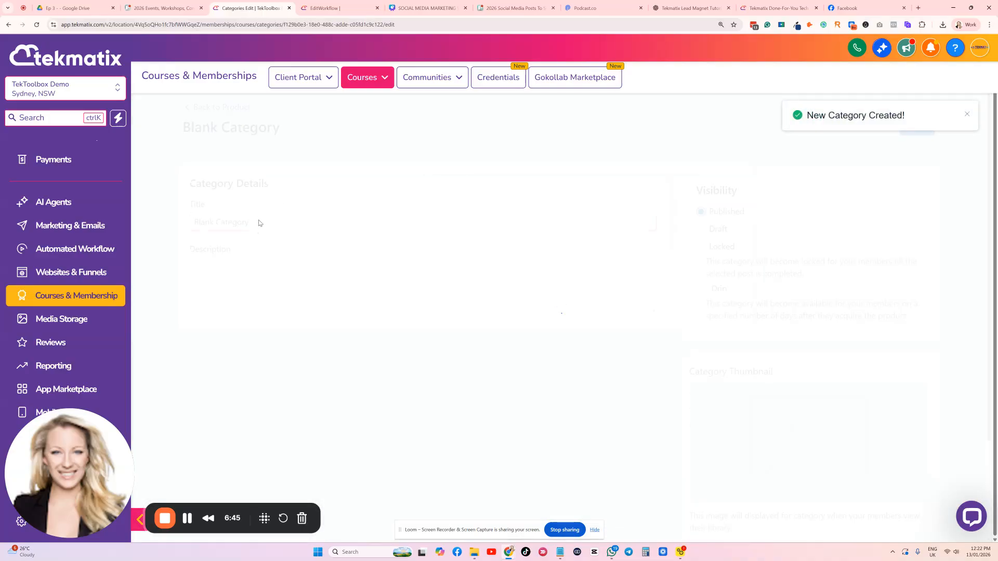
left_click_drag(263, 226, 155, 225)
type("Module 1")
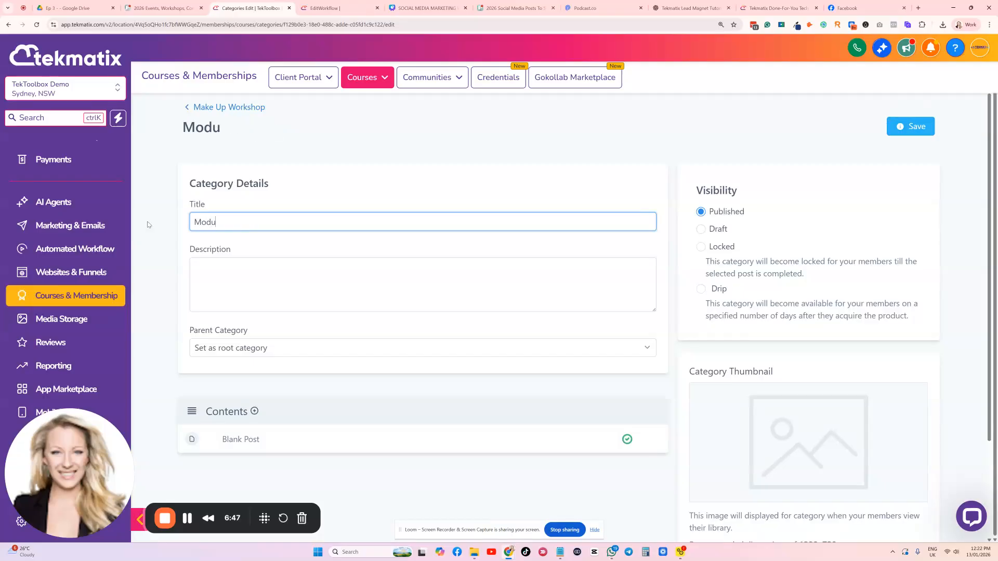
left_click(903, 134)
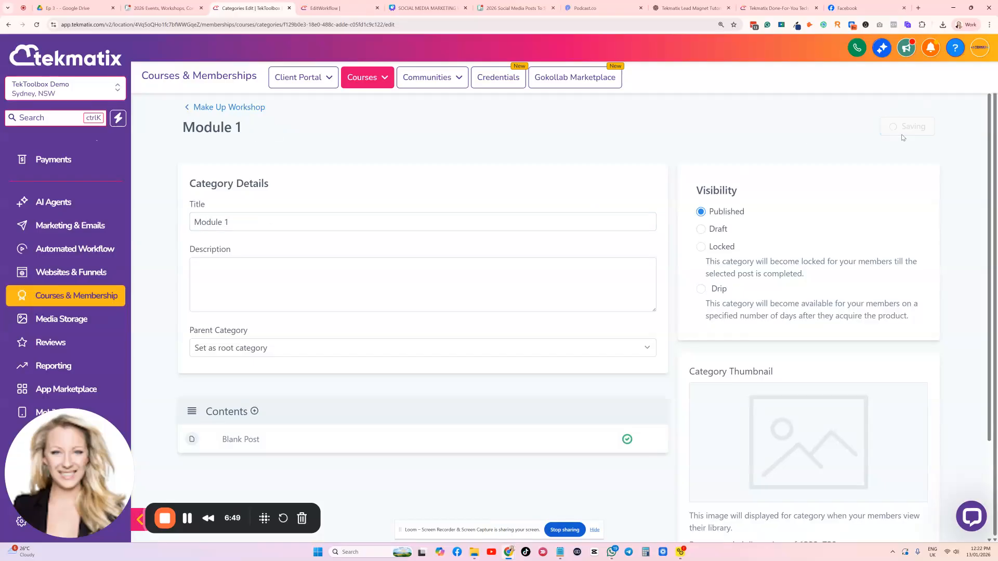
left_click(213, 108)
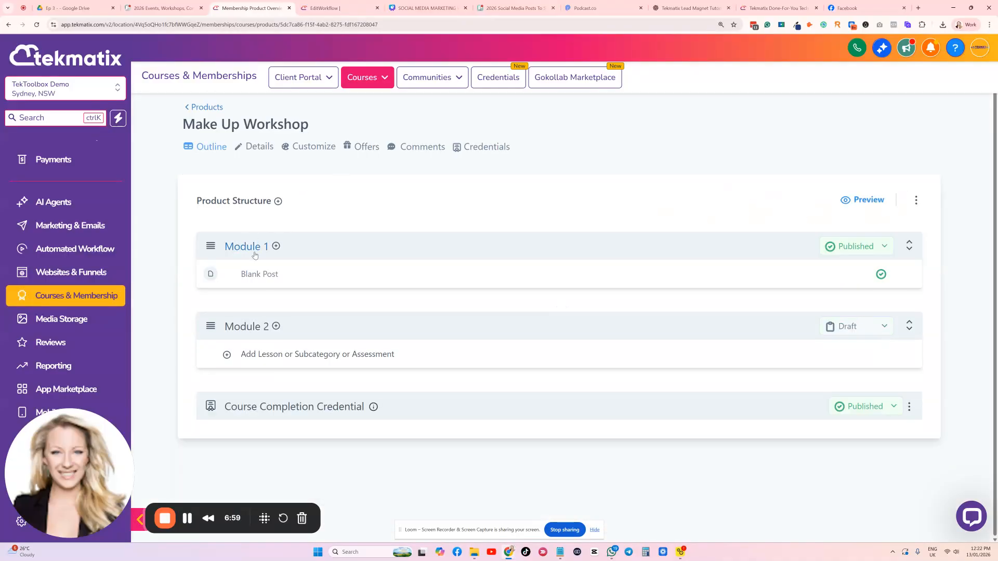
Add a lesson titled Tutorial 1: How to clea your skin first to Module 1
left_click(278, 201)
left_click(276, 247)
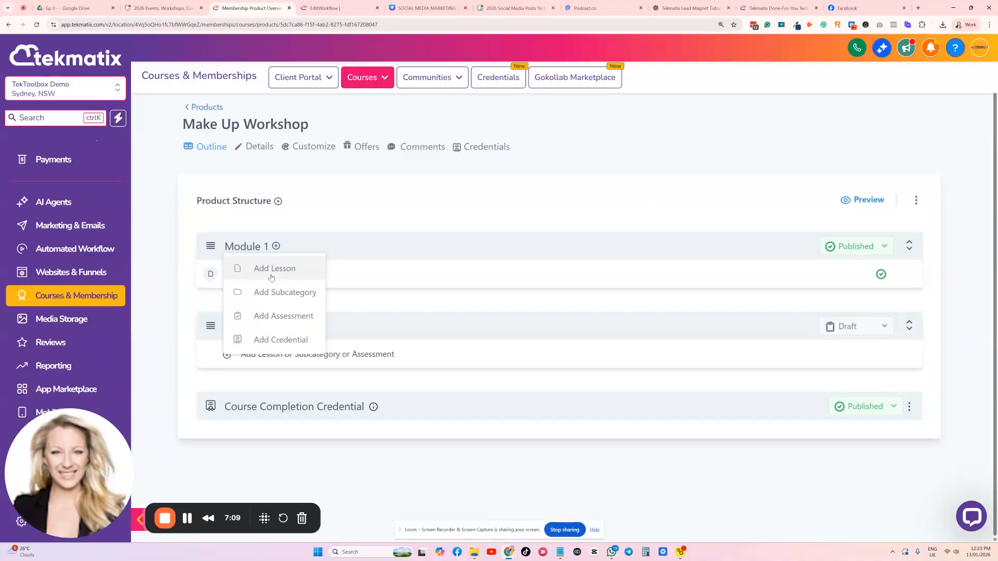
left_click(276, 270)
left_click(468, 213)
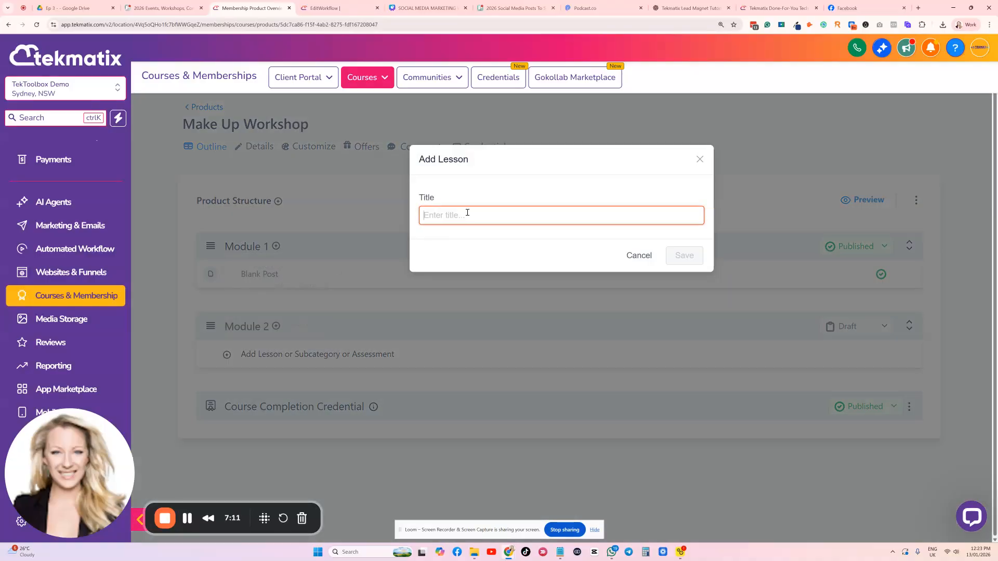
type("Tutorial 1:")
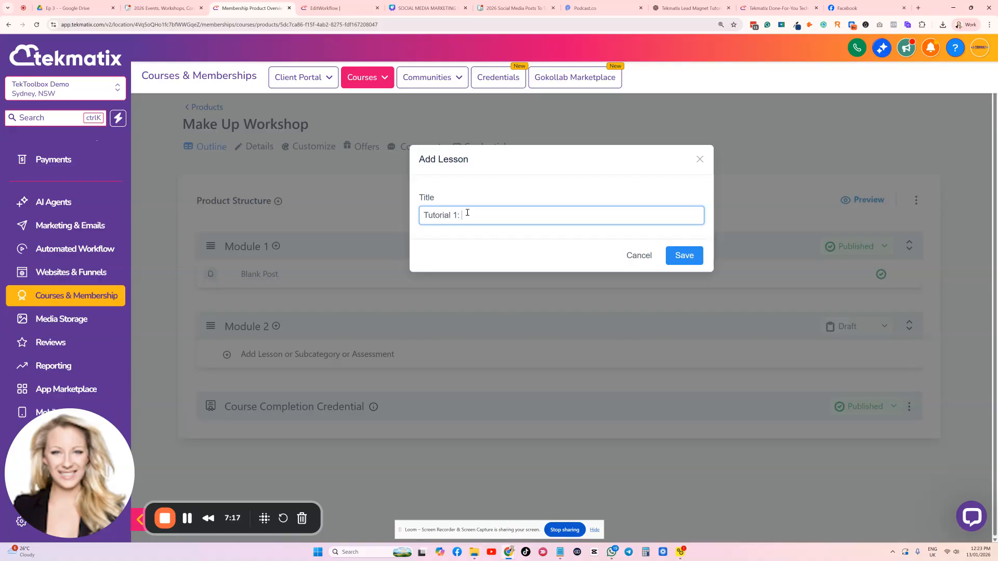
type("How to clea your skin first")
left_click(685, 255)
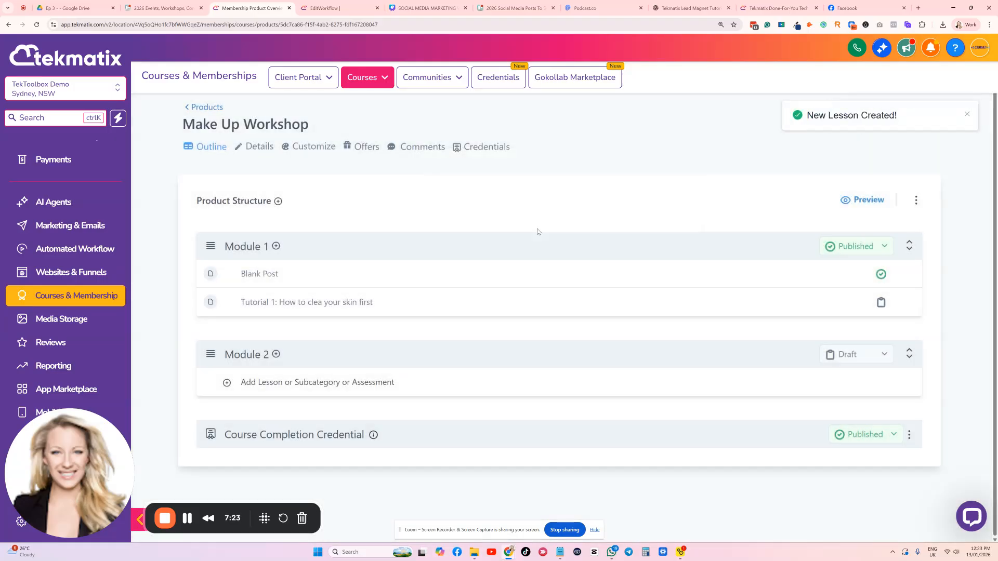
Open the Tutorial 1 lesson, set its post visibility to Published, and check the upload option for attached files without adding any
left_click(289, 302)
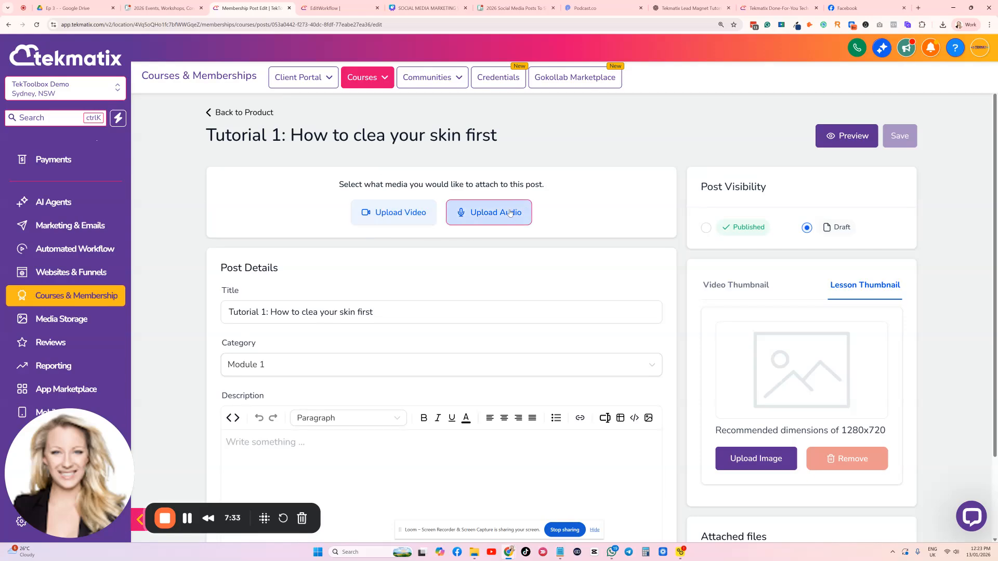
left_click(706, 227)
scroll(764, 219, "down", 2)
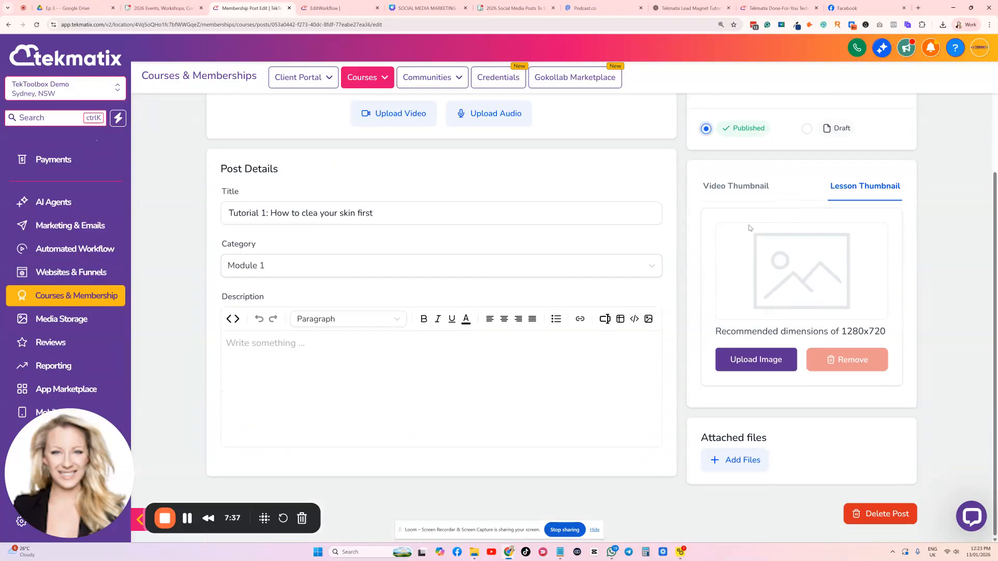
left_click(741, 460)
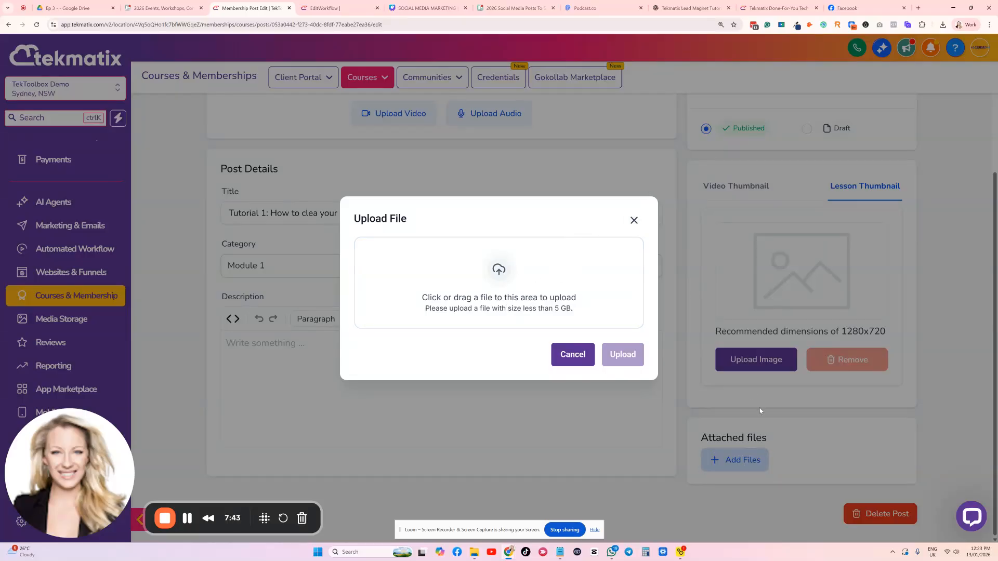
left_click(634, 221)
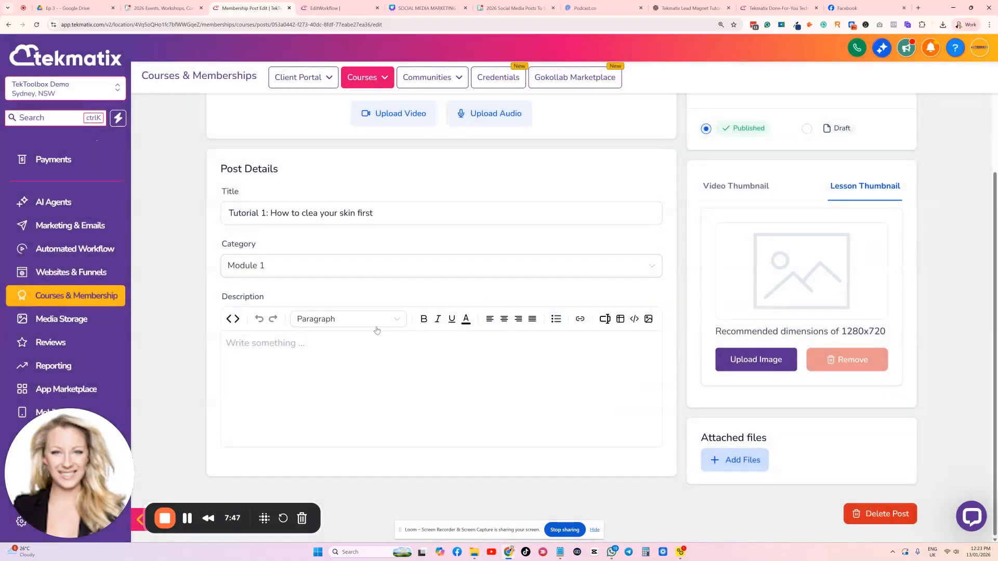
Enter gnjfjngfjnfgjnfgjn as the lesson description, save the post and return to the Make Up Workshop outline
left_click(330, 367)
type("gnjfjngfjnfgjnfgjn")
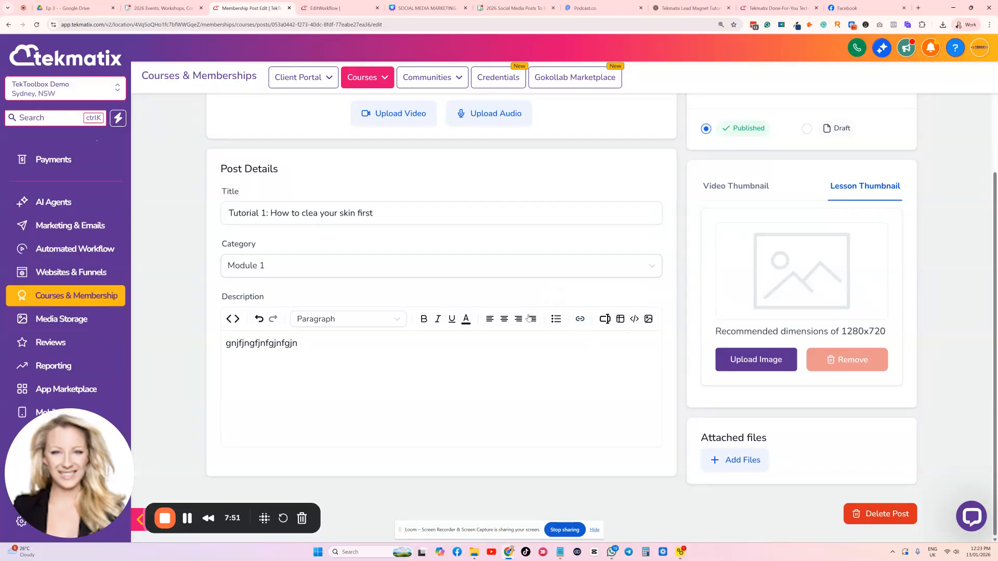
scroll(460, 413, "up", 2)
scroll(460, 413, "down", 2)
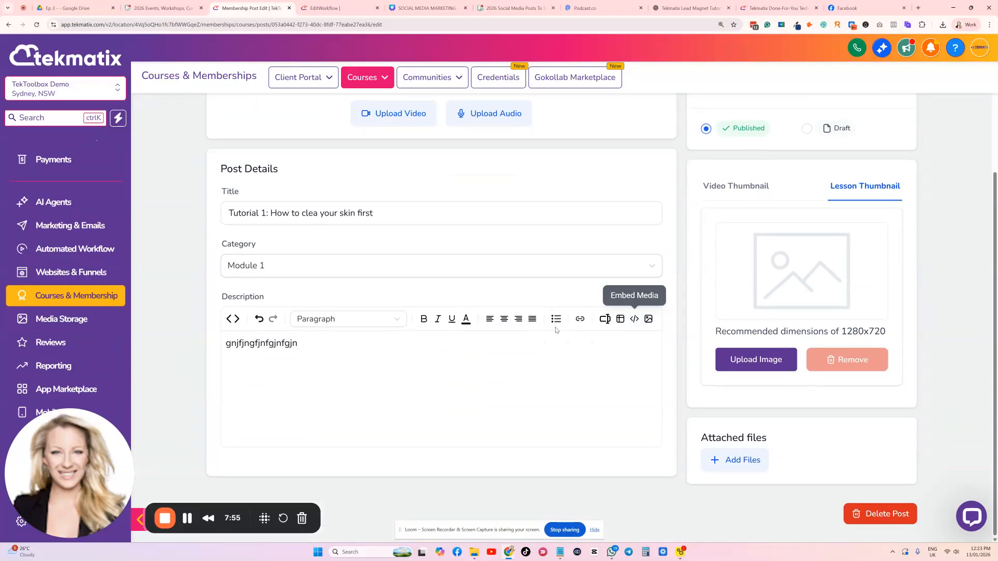
scroll(319, 349, "up", 2)
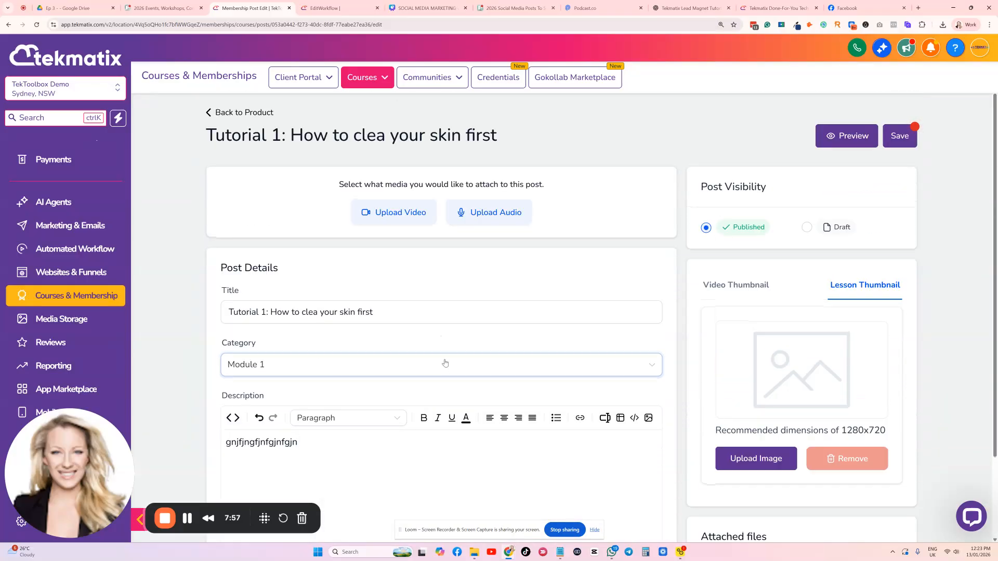
left_click(895, 139)
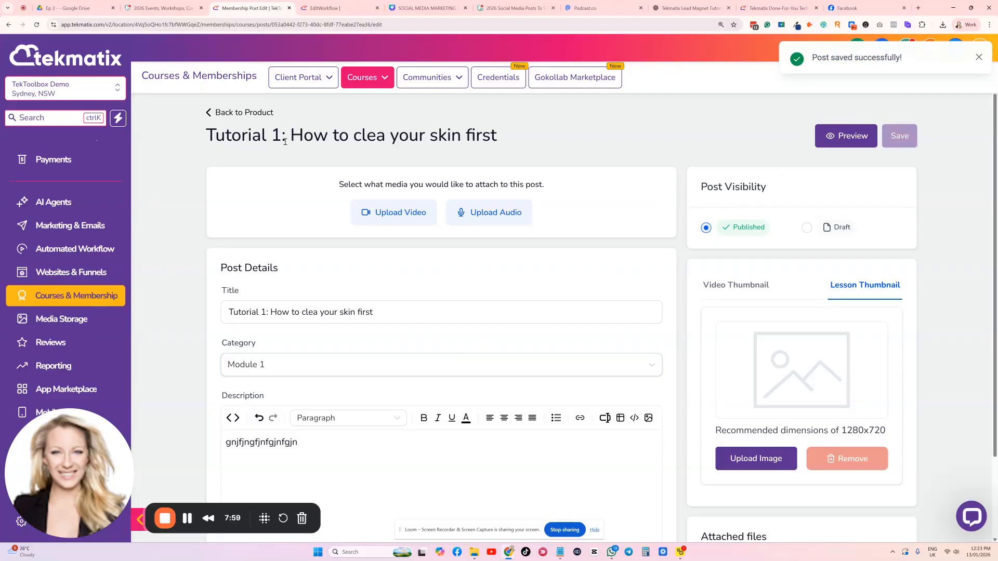
left_click(220, 114)
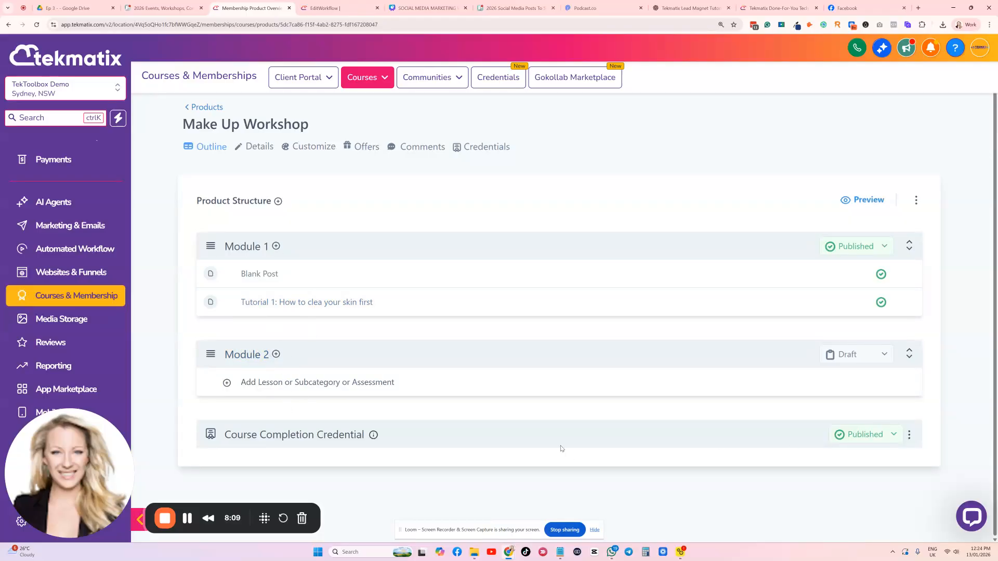
Set Module 2 to Published and check the status options available for Module 1 without changing them
left_click(853, 360)
left_click(853, 379)
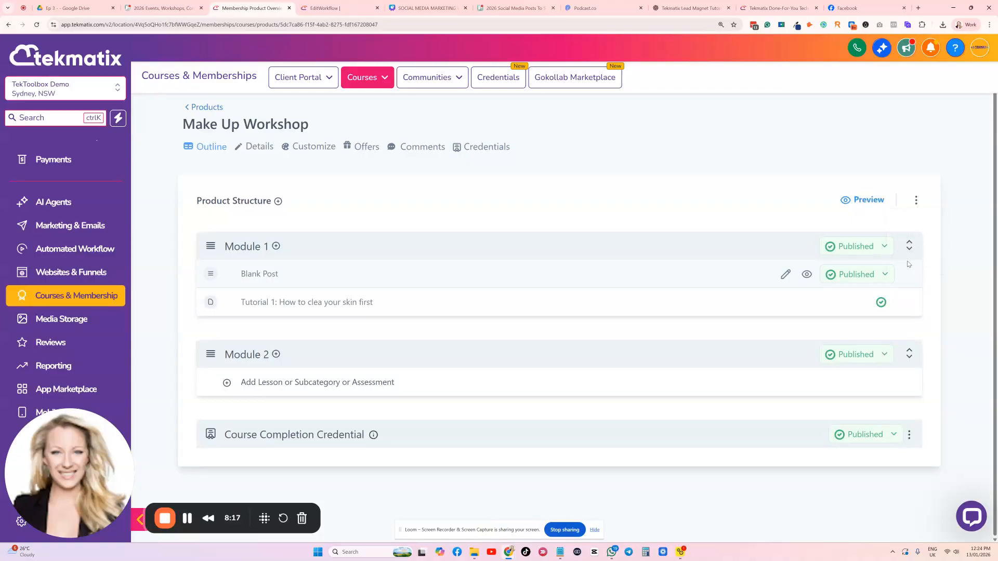
left_click(887, 249)
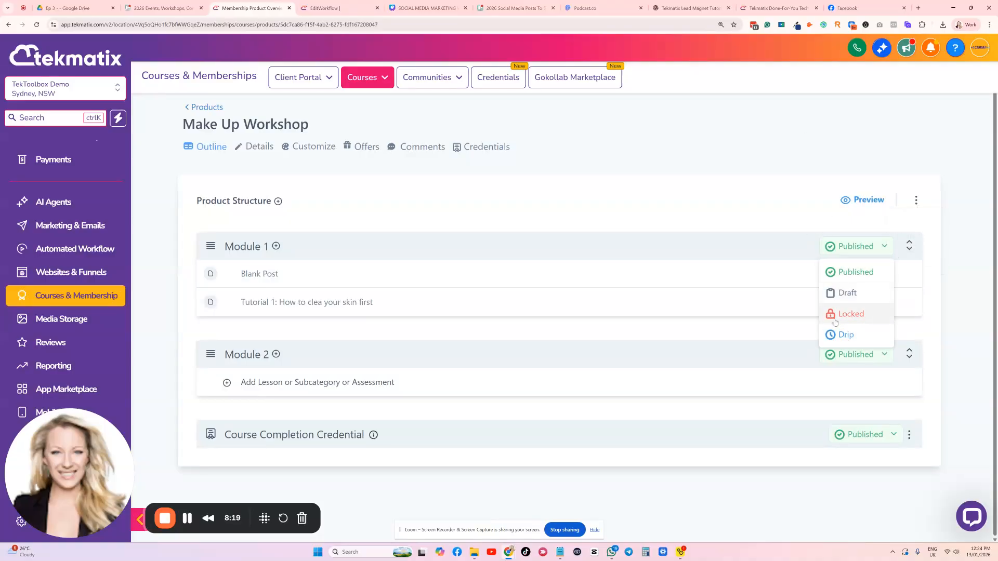
left_click(746, 211)
Inspect the drip settings for Module 2, comparing Drip Specific Date with Drip Days, and close them without saving
left_click(883, 355)
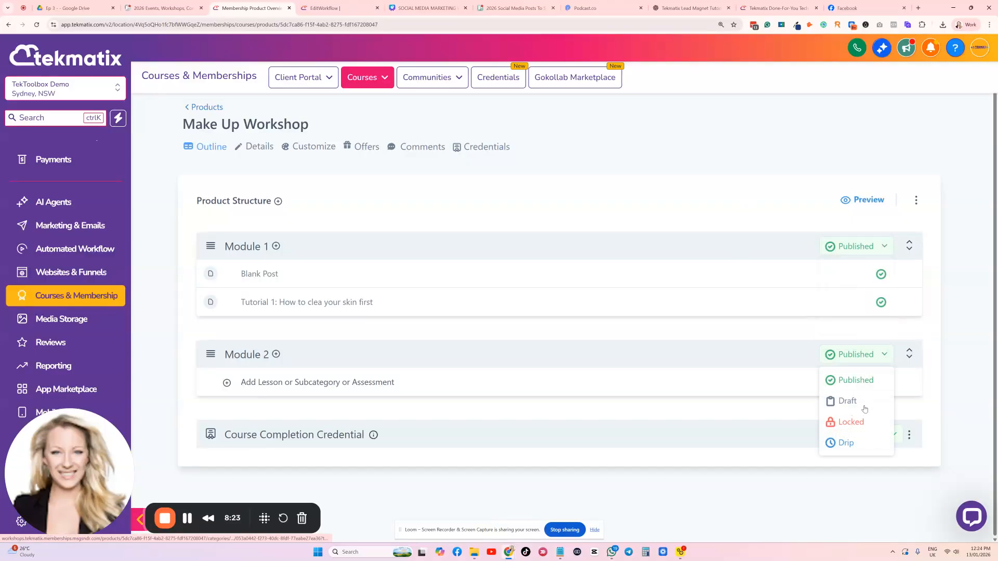
left_click(846, 442)
left_click(485, 207)
left_click(440, 209)
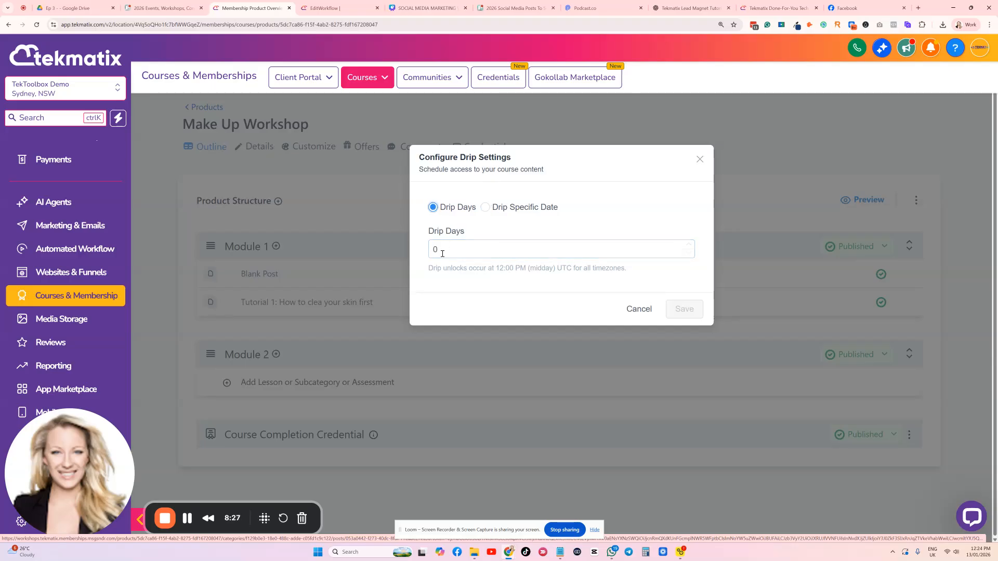
left_click(634, 310)
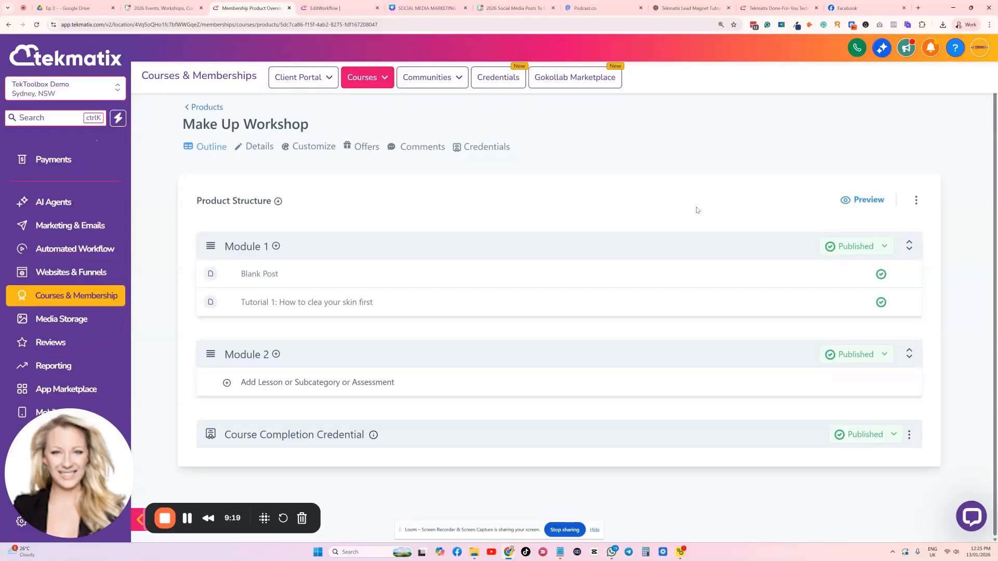
Review the Make Up Workshop product details, including its title, description and thumbnail settings
mouse_move(362, 78)
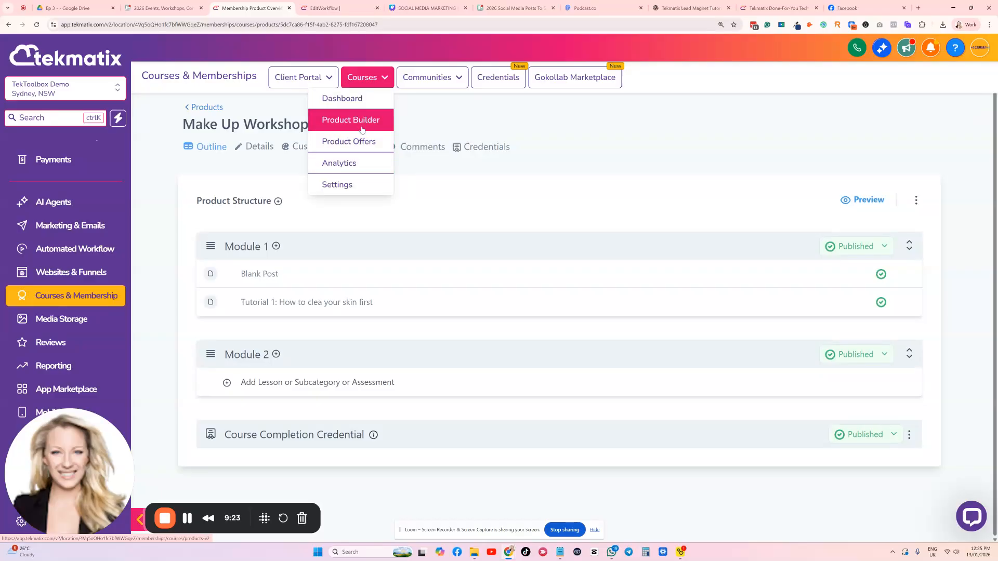
left_click(259, 147)
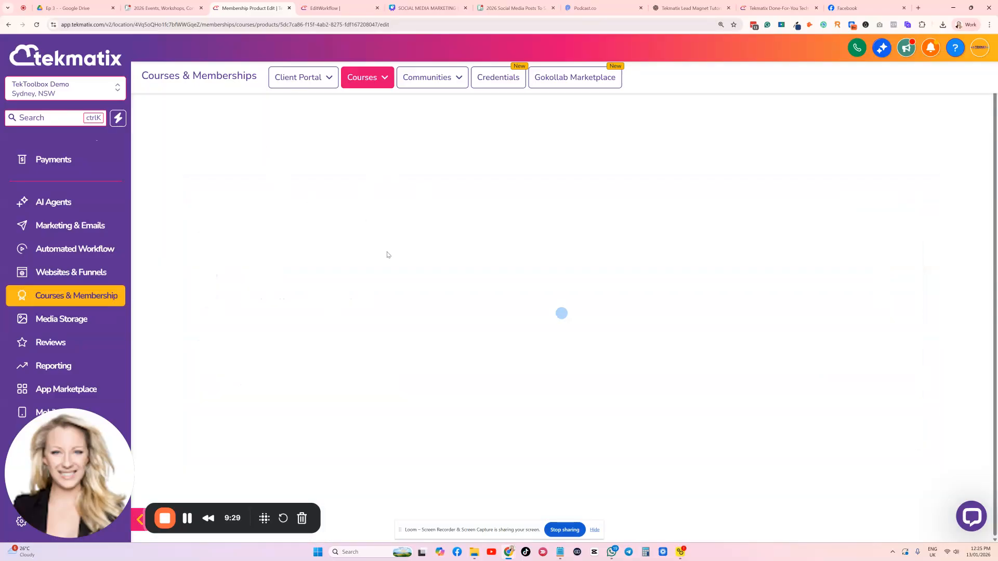
scroll(319, 237, "down", 6)
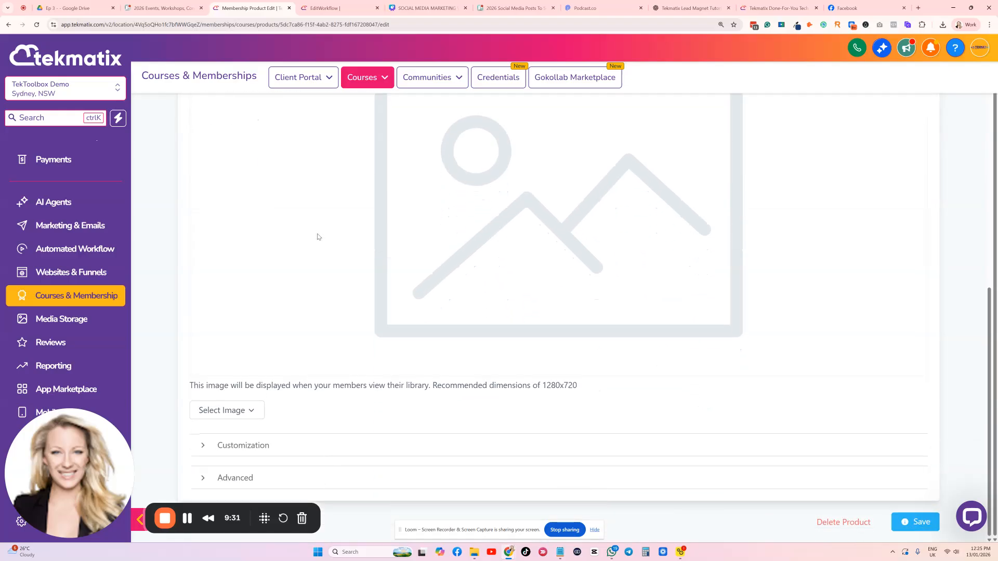
scroll(319, 237, "up", 8)
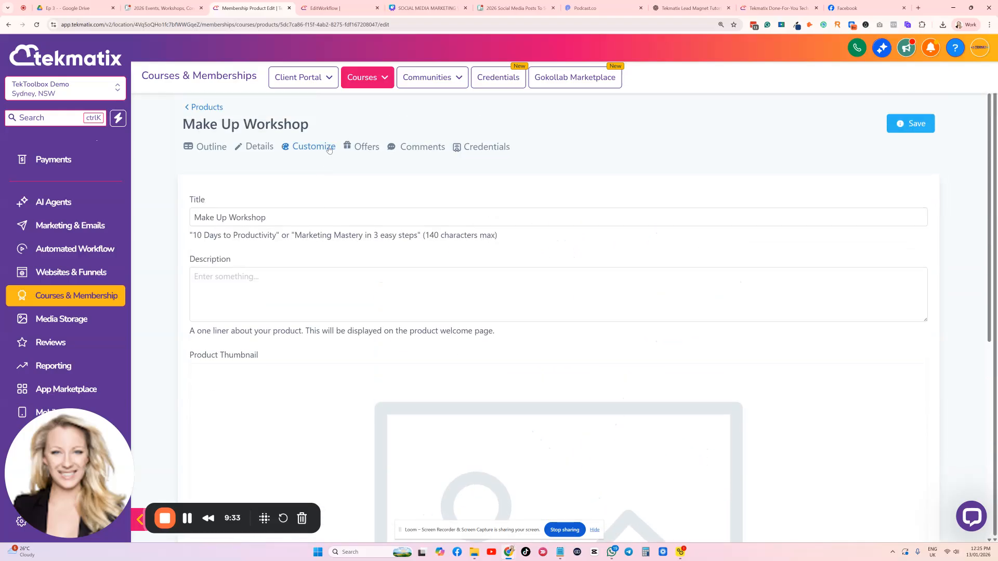
Examine the course's theme customization options, looking through the system templates and the saved My Templates section
left_click(325, 150)
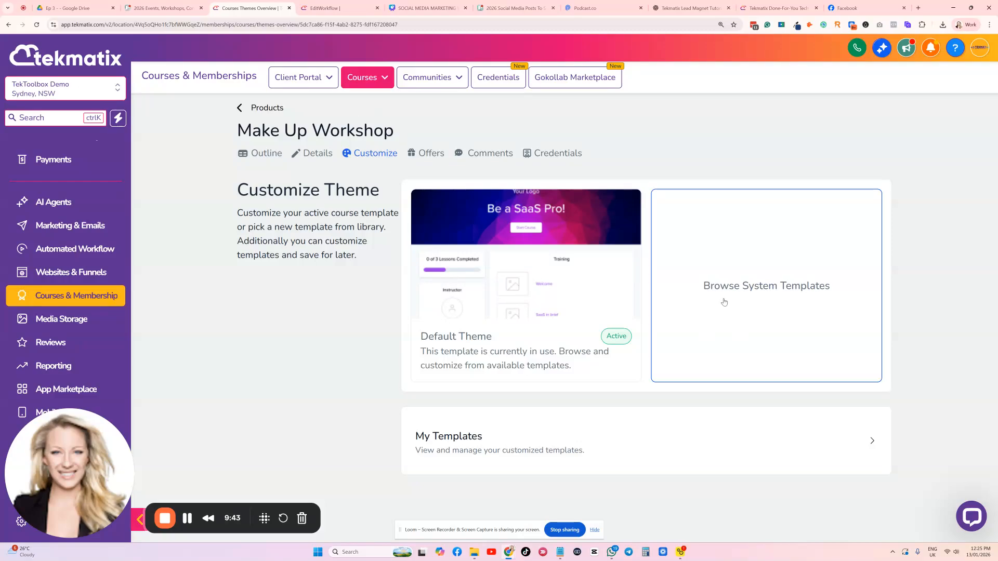
left_click(771, 293)
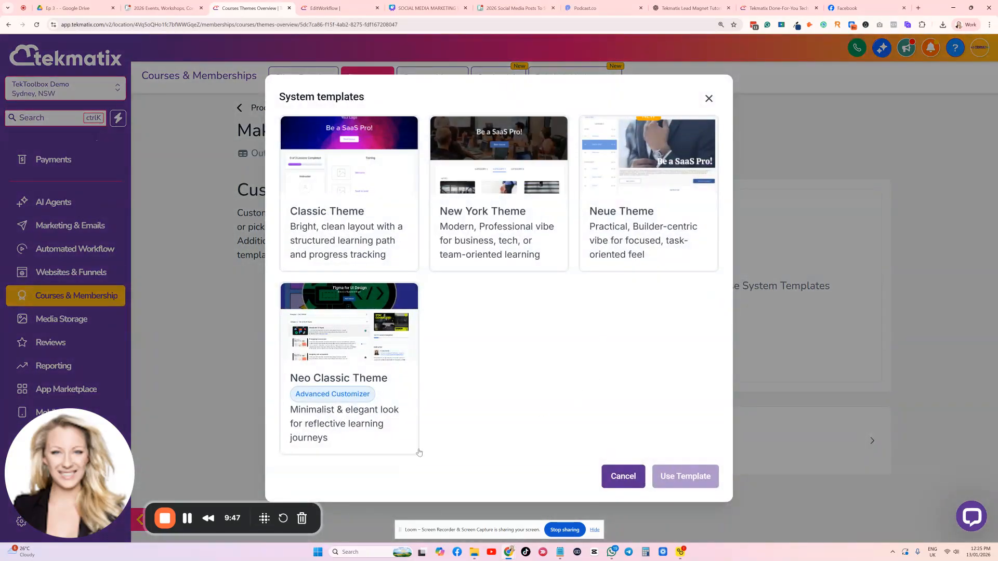
left_click(616, 477)
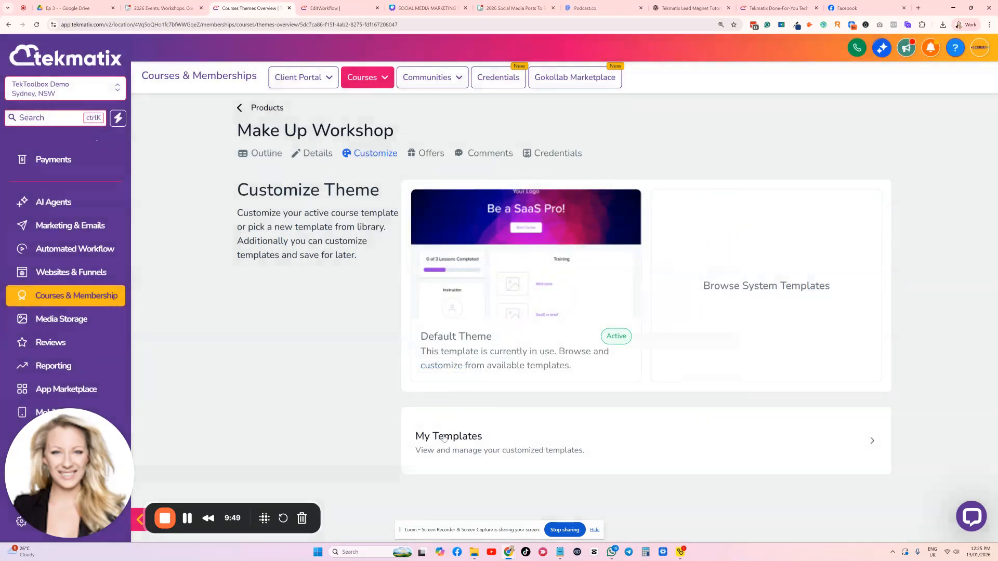
left_click(543, 442)
scroll(543, 440, "down", 1)
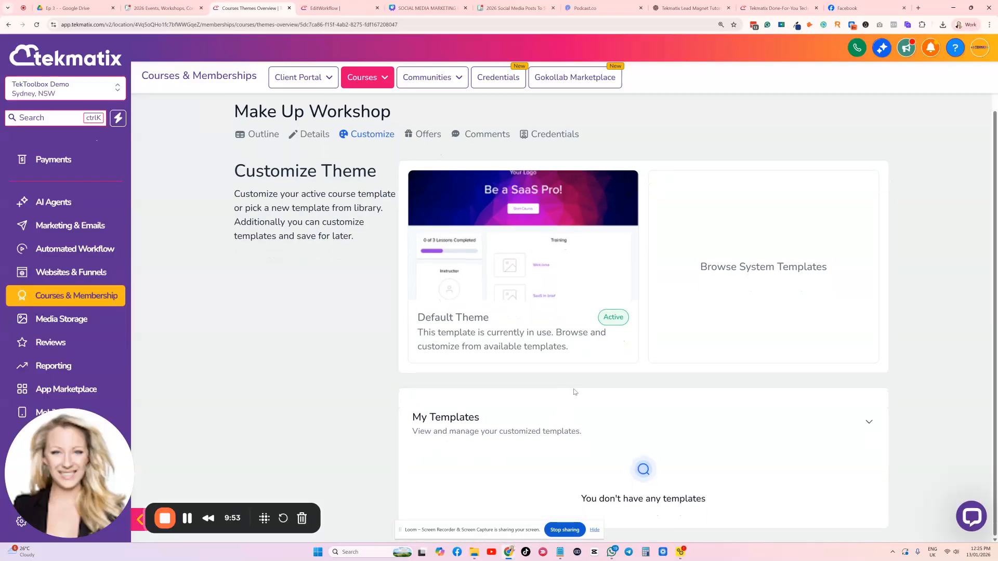
Preview the Neo Classic Theme from the system templates and activate it for the Make Up Workshop
left_click(731, 267)
mouse_move(315, 204)
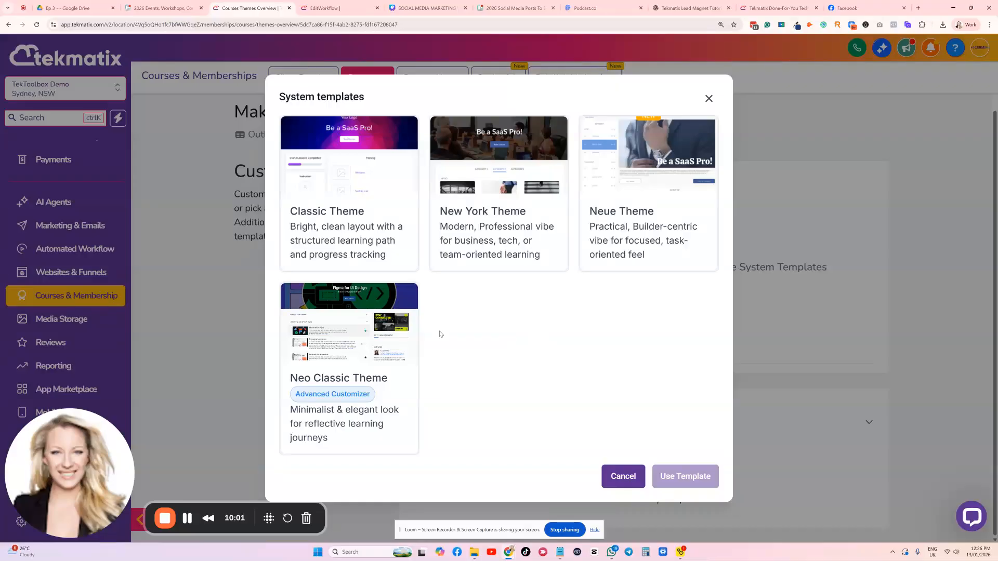
left_click(400, 297)
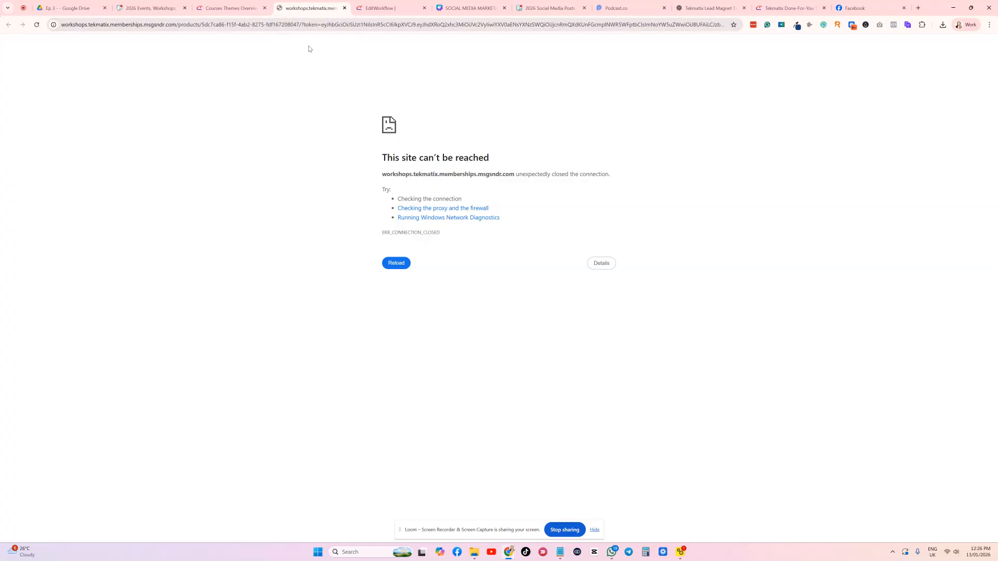
left_click(345, 8)
mouse_move(345, 339)
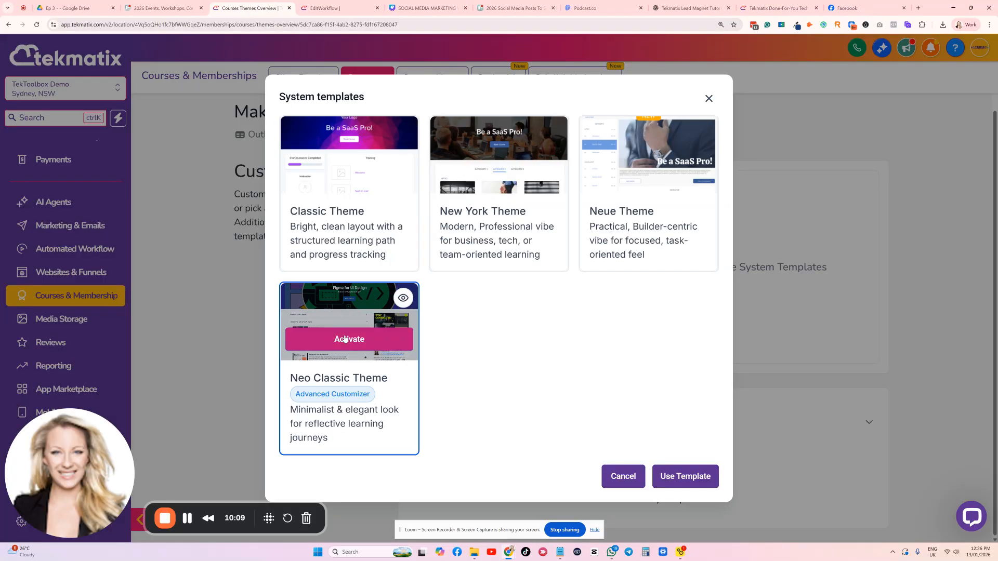
left_click(346, 341)
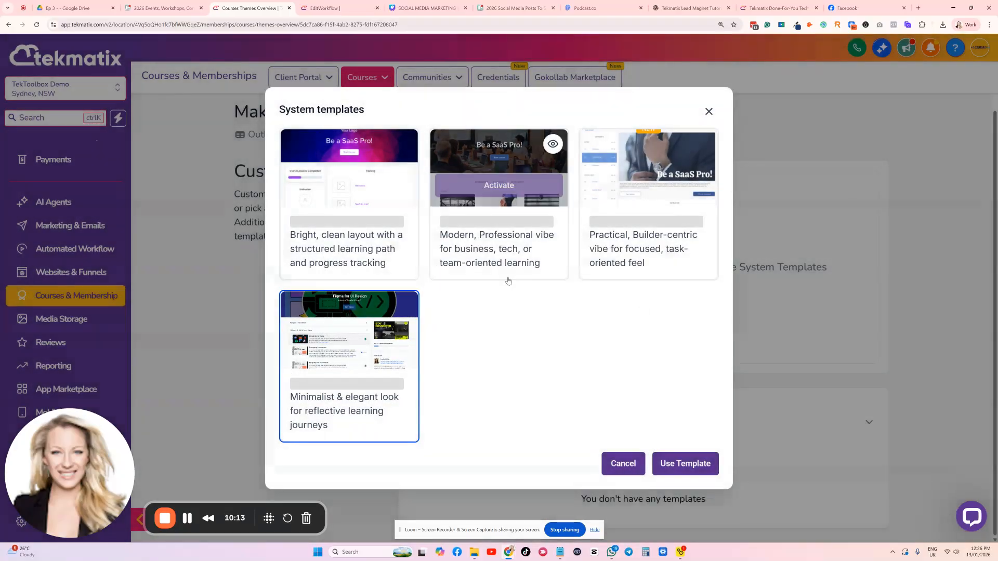
mouse_move(401, 313)
left_click(403, 343)
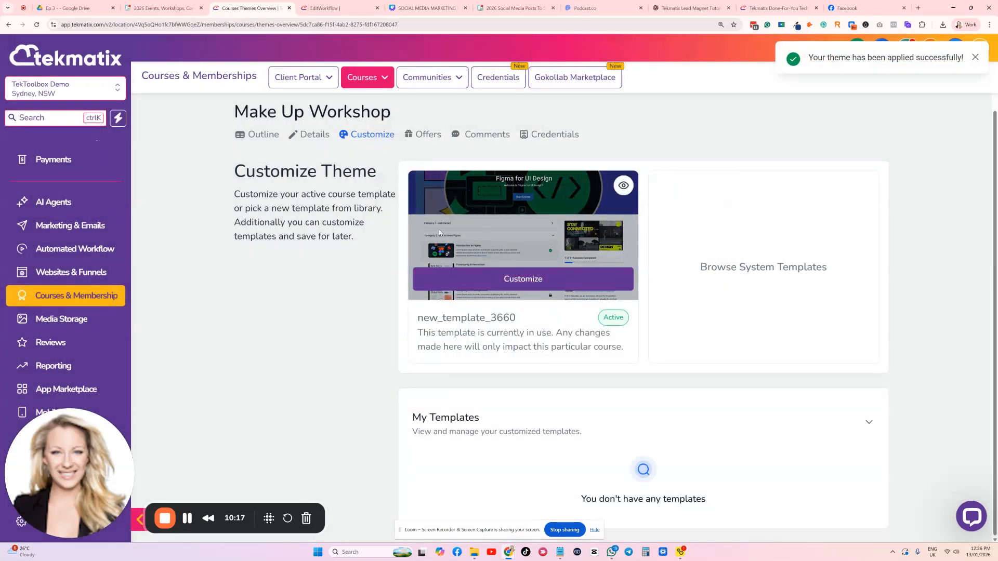
Open the active theme in the theme customizer, retry loading its preview and return to the course's customization page
left_click(533, 282)
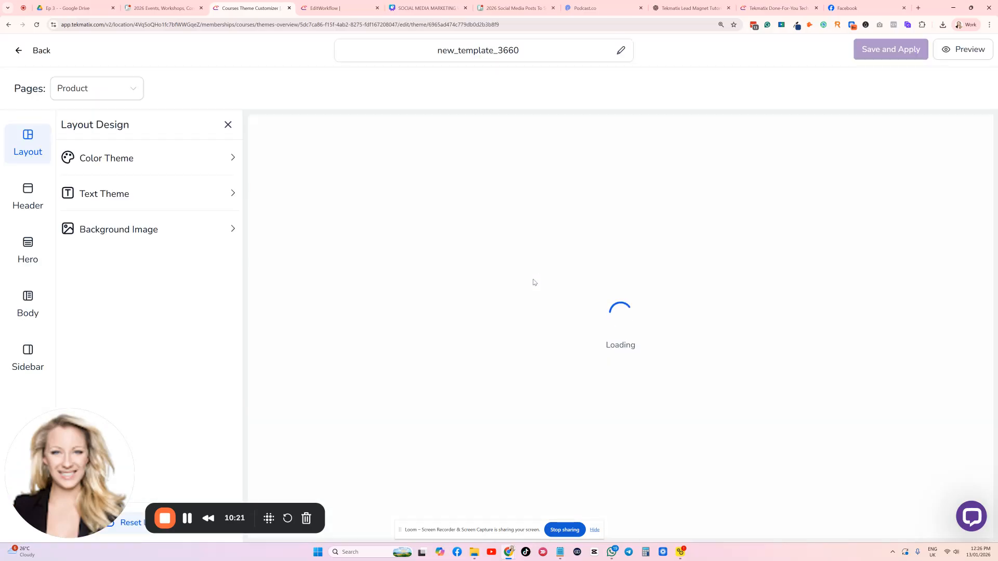
left_click(618, 377)
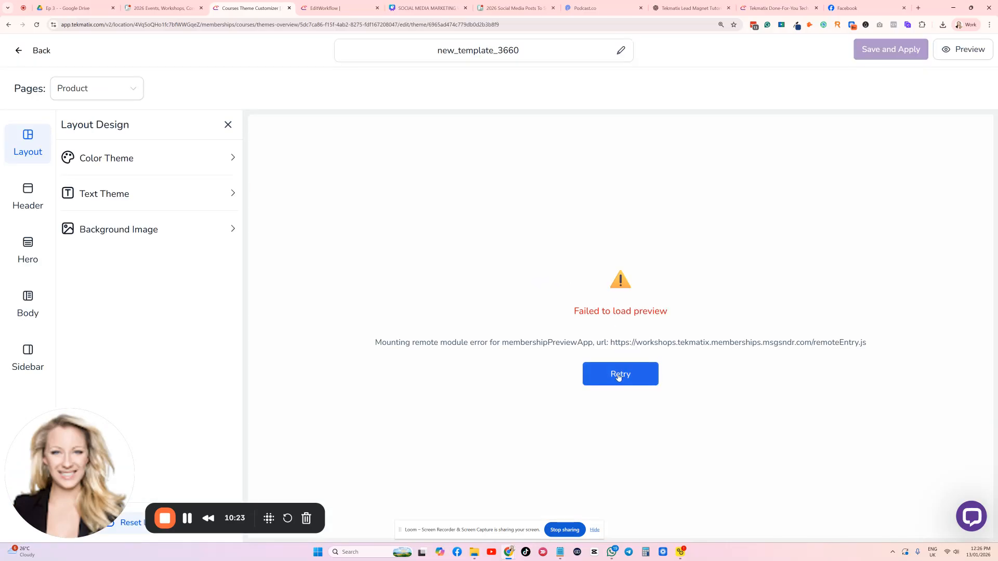
left_click(21, 50)
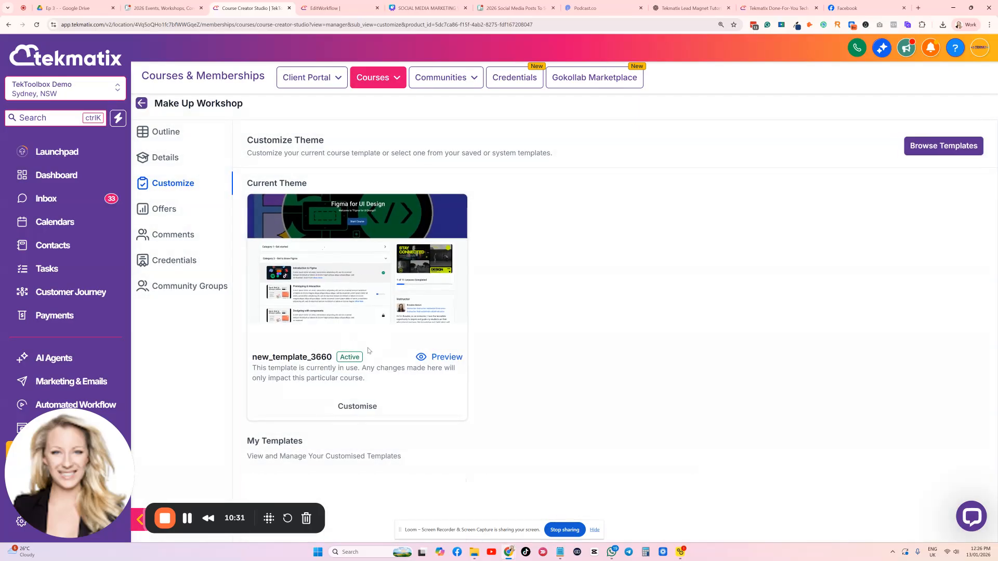
Open the Classic Theme from the system templates for customization and review its section list and theme settings
left_click(965, 147)
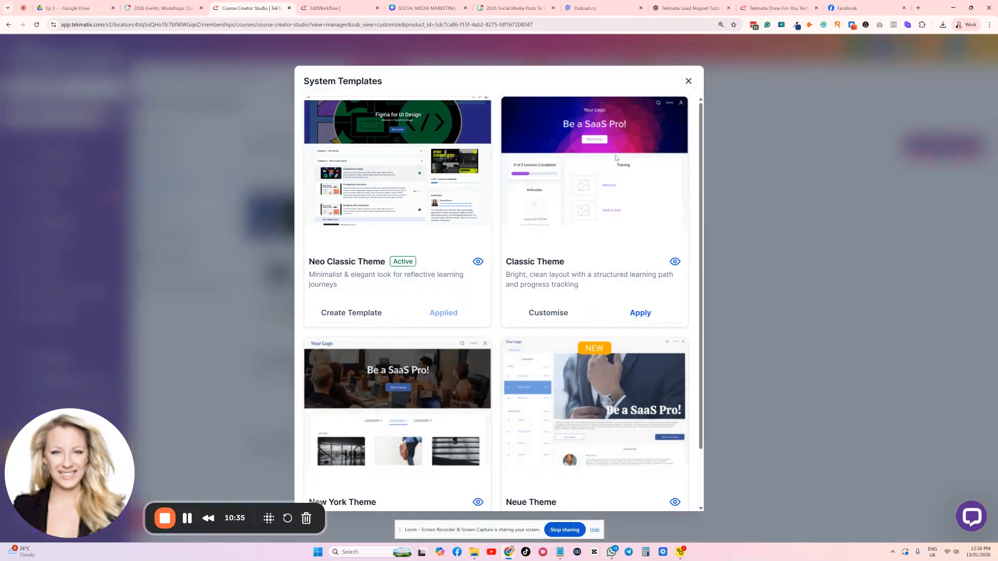
left_click(556, 313)
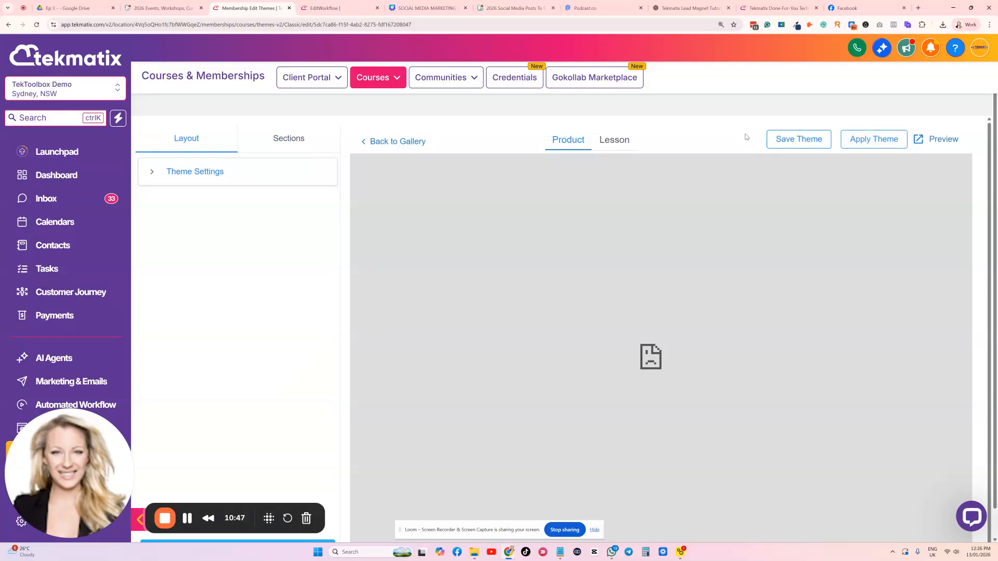
left_click(293, 138)
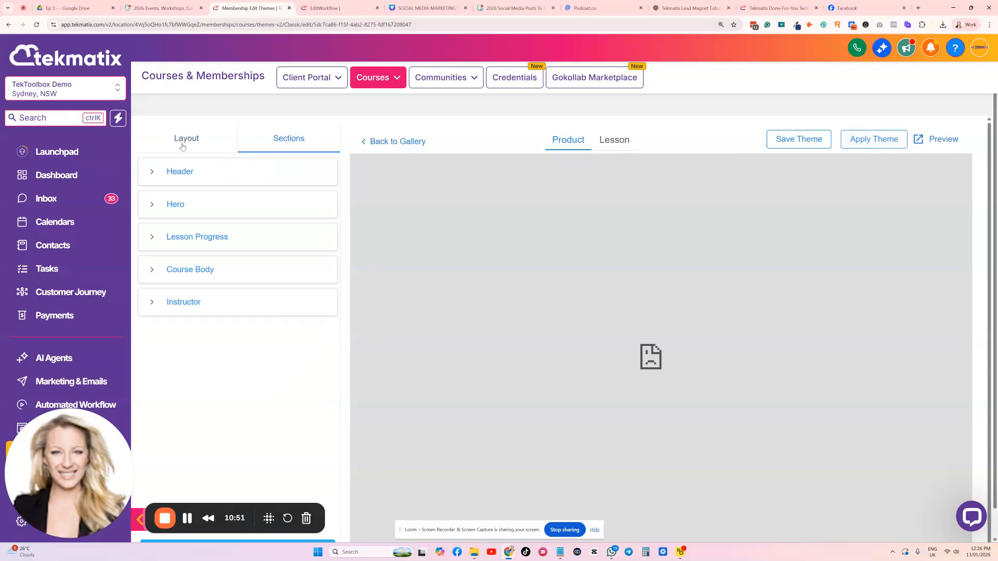
left_click(183, 145)
left_click(183, 175)
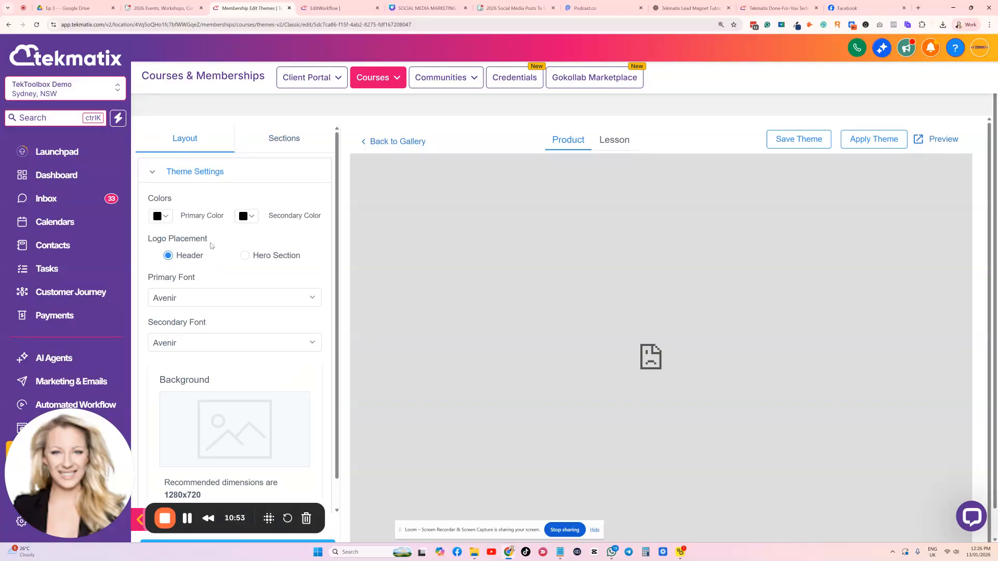
left_click(165, 215)
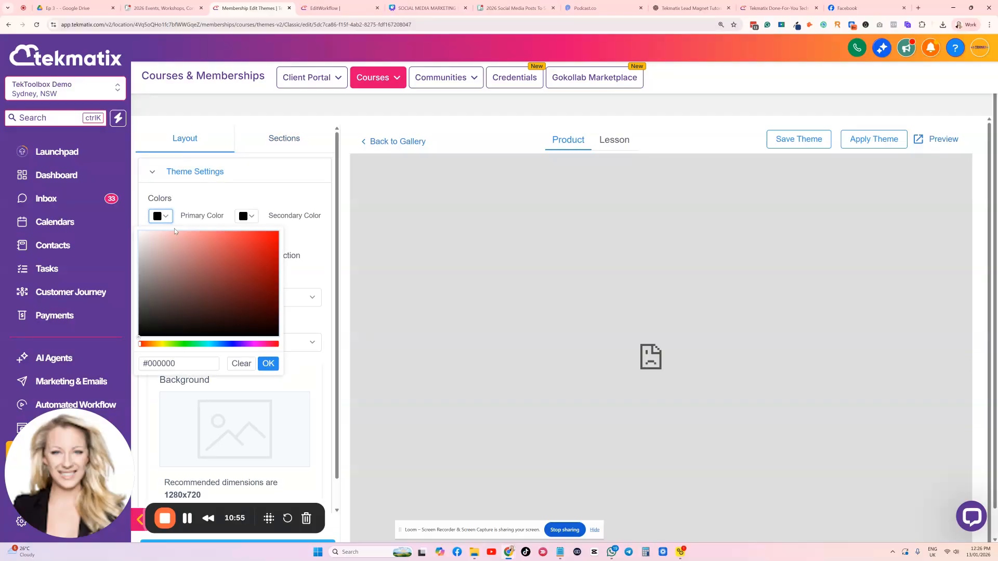
left_click(248, 345)
left_click(247, 276)
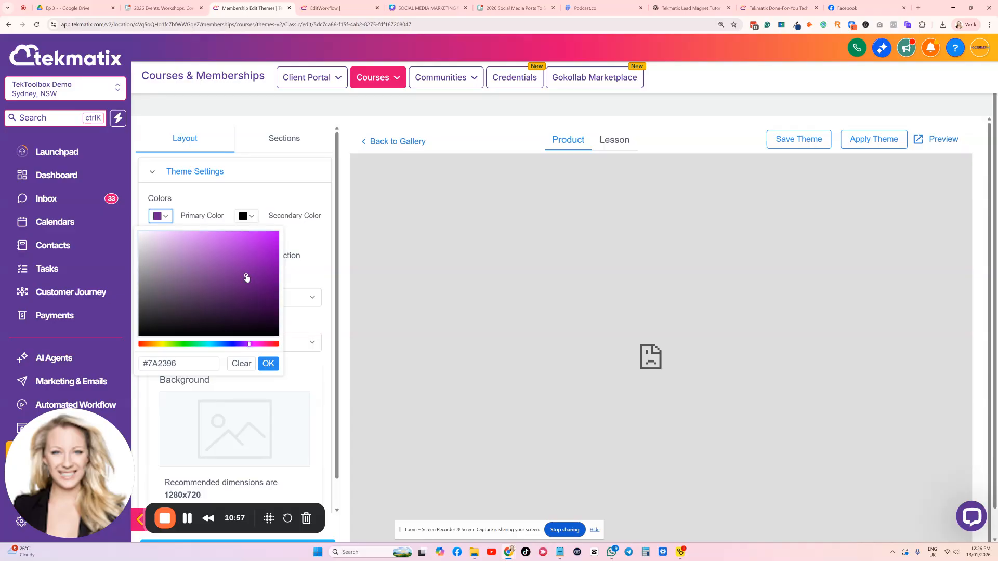
left_click(198, 199)
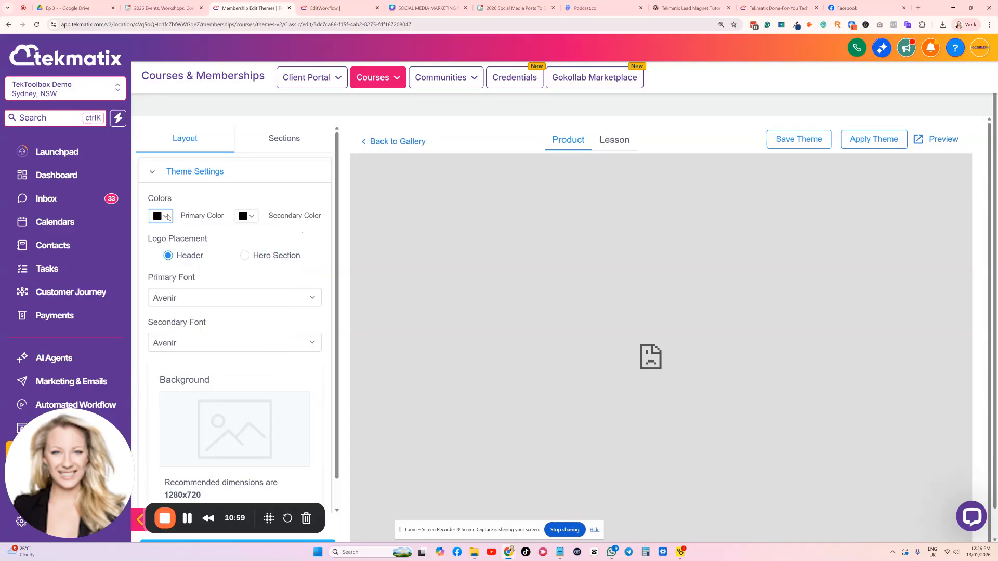
Set the Classic Theme's primary color to dark purple #450E5C
left_click(167, 217)
left_click(248, 345)
left_click(258, 300)
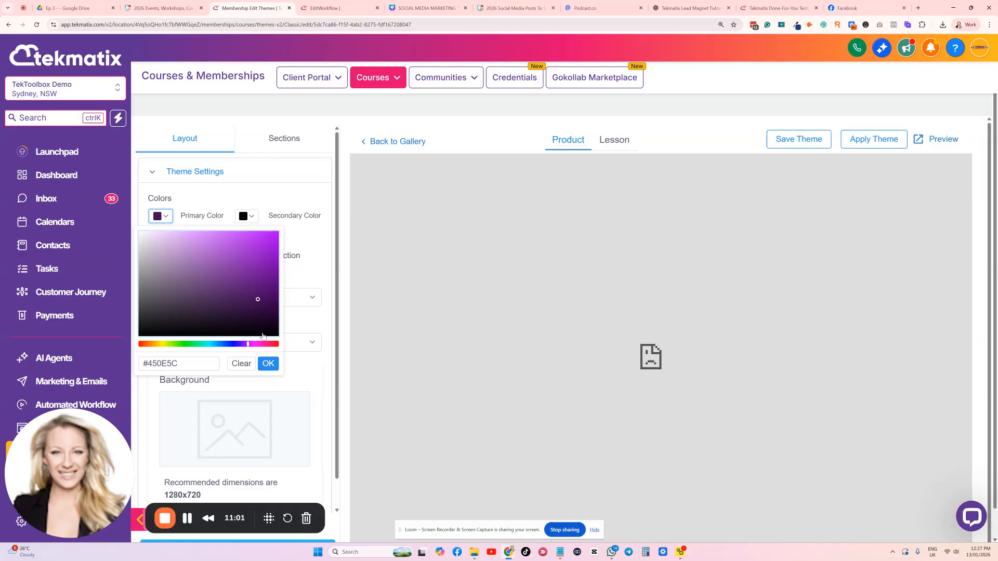
left_click(268, 364)
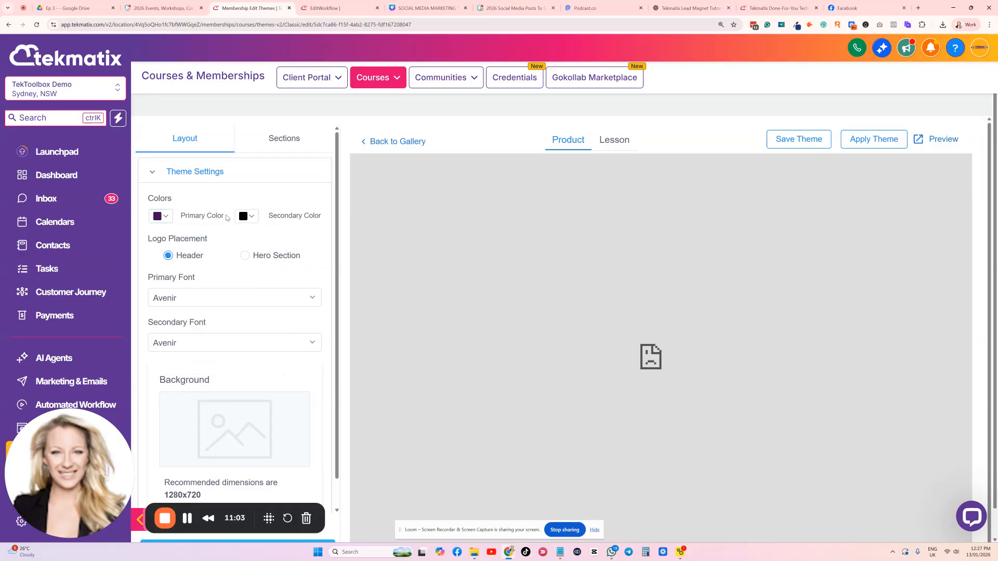
Examine the Classic Theme's background, Hero and Header options, and return to the course's customization page
scroll(227, 217, "down", 1)
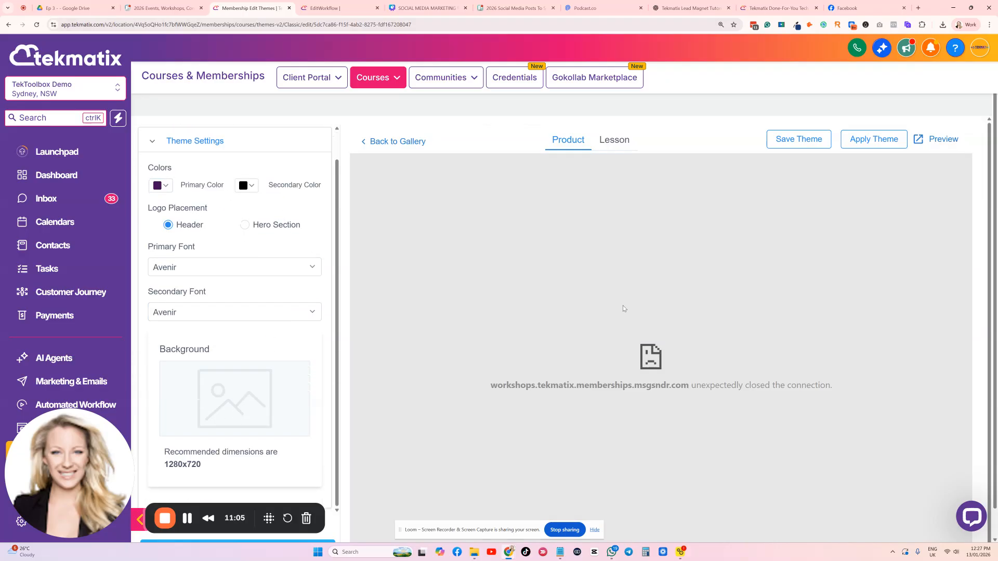
scroll(237, 322, "down", 2)
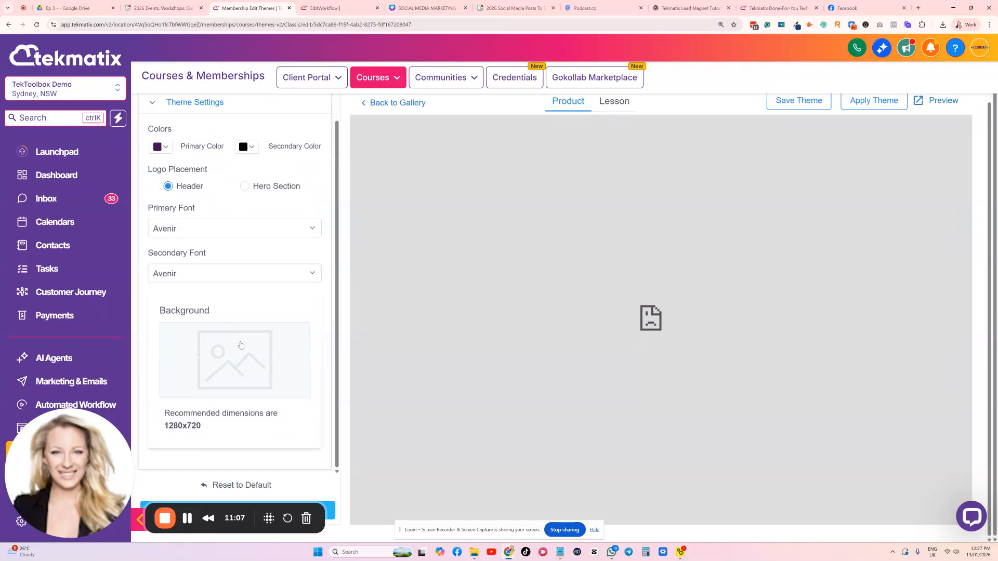
scroll(239, 270, "up", 2)
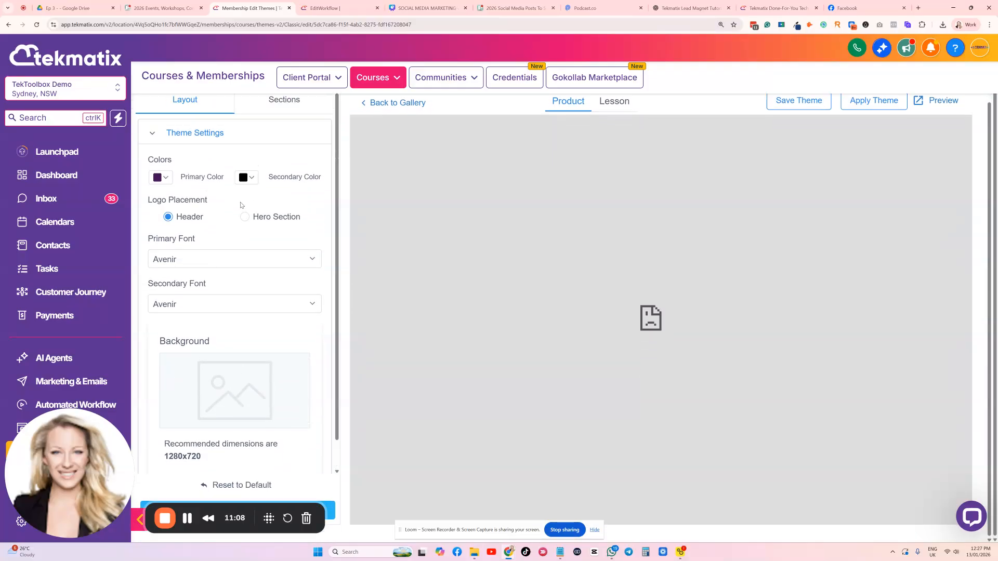
left_click(278, 109)
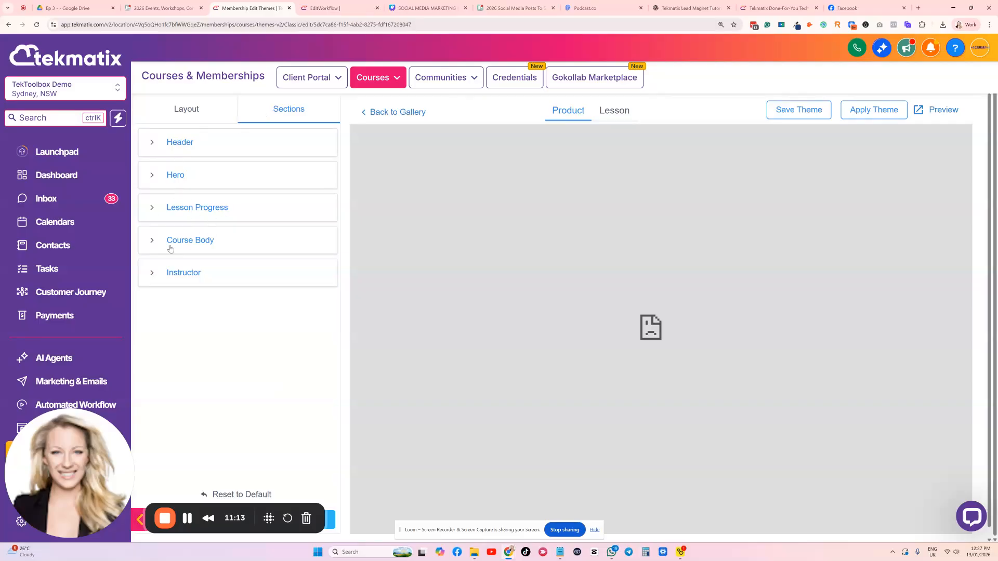
left_click(149, 178)
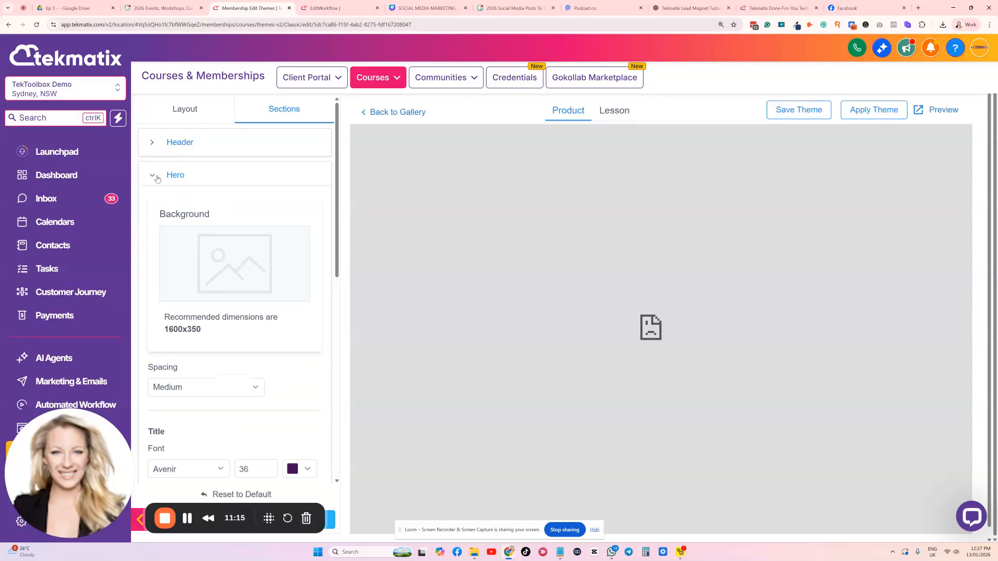
left_click(151, 175)
left_click(157, 144)
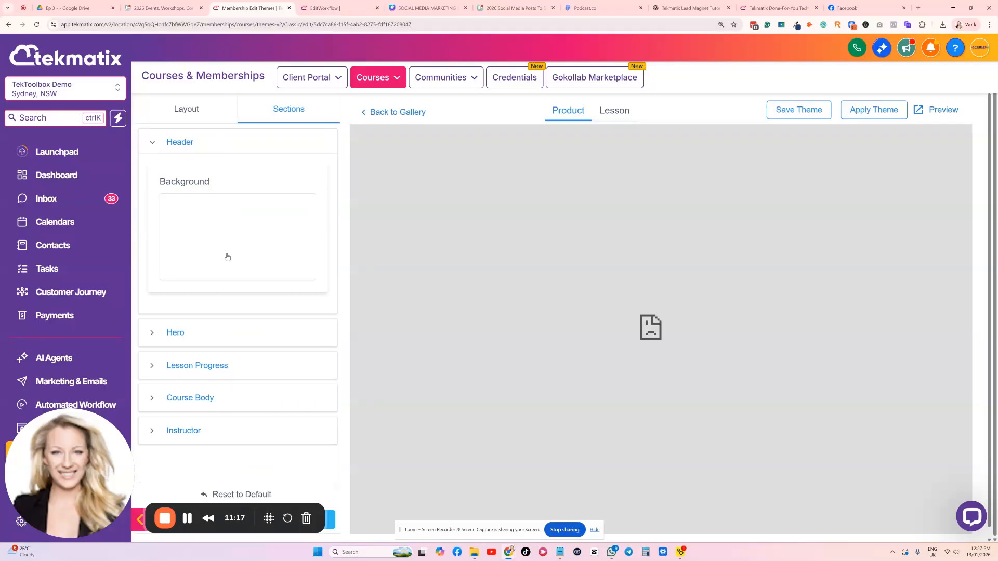
left_click(151, 143)
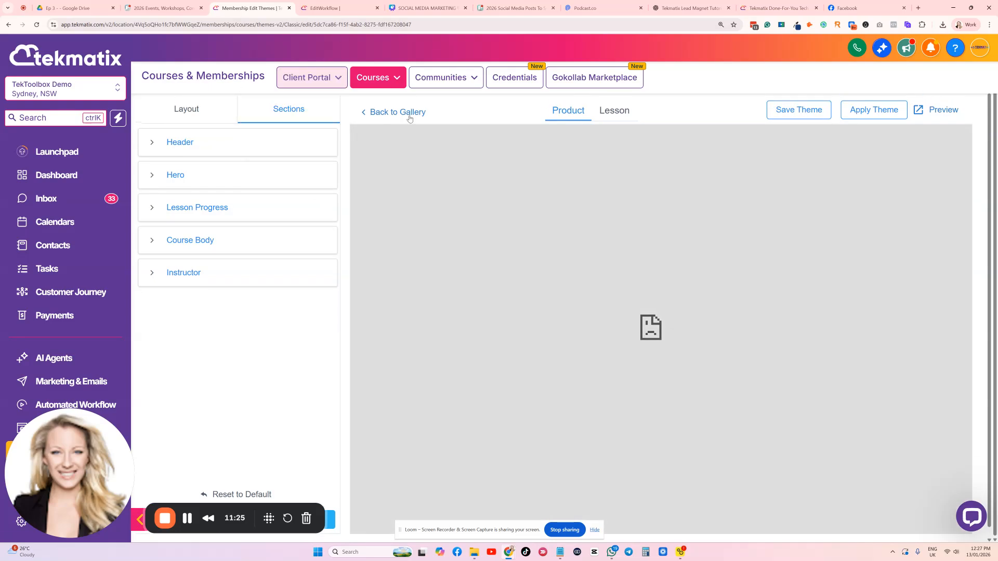
left_click(405, 114)
left_click(533, 84)
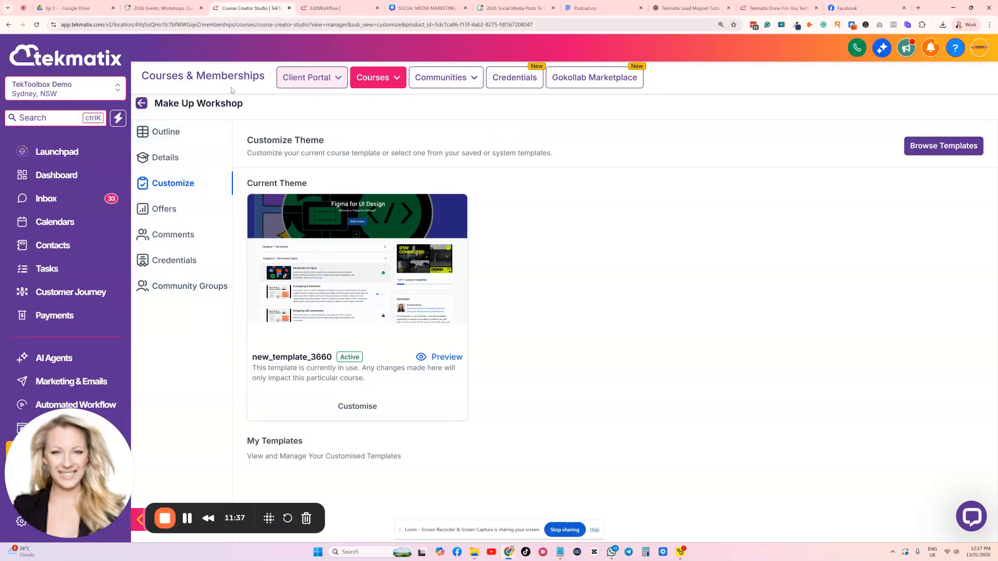
Go to the community groups page and look through the existing groups
mouse_move(373, 84)
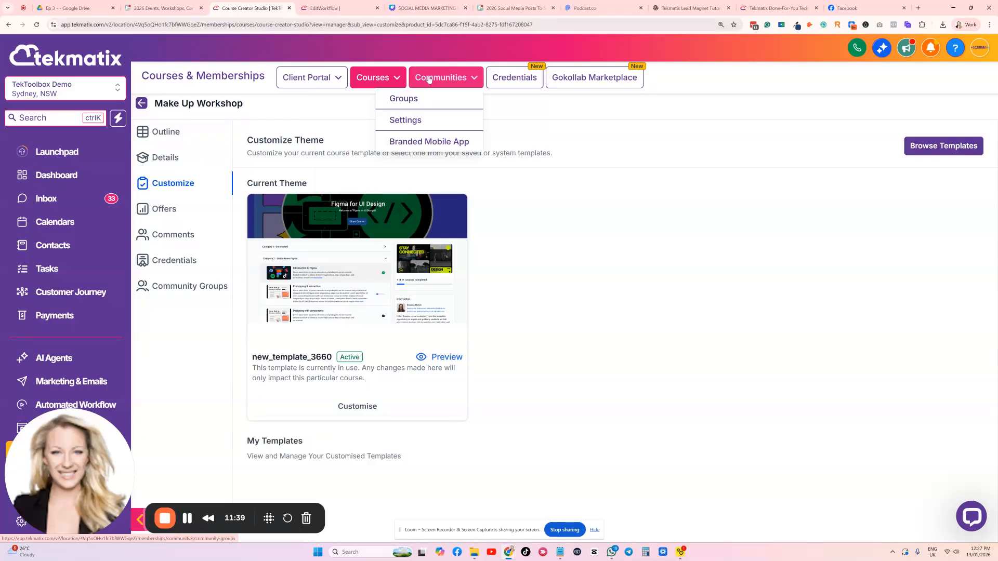
mouse_move(439, 77)
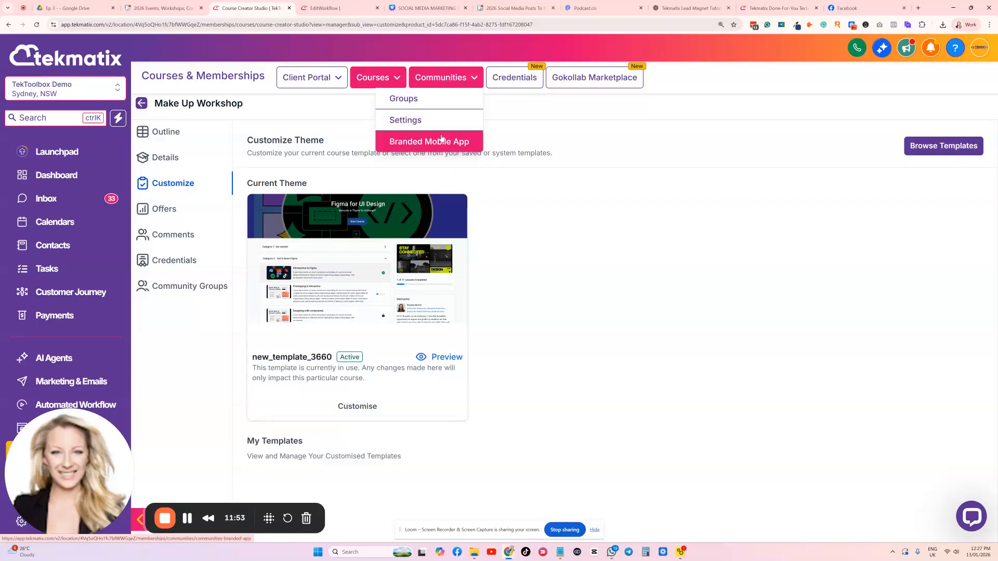
left_click(441, 103)
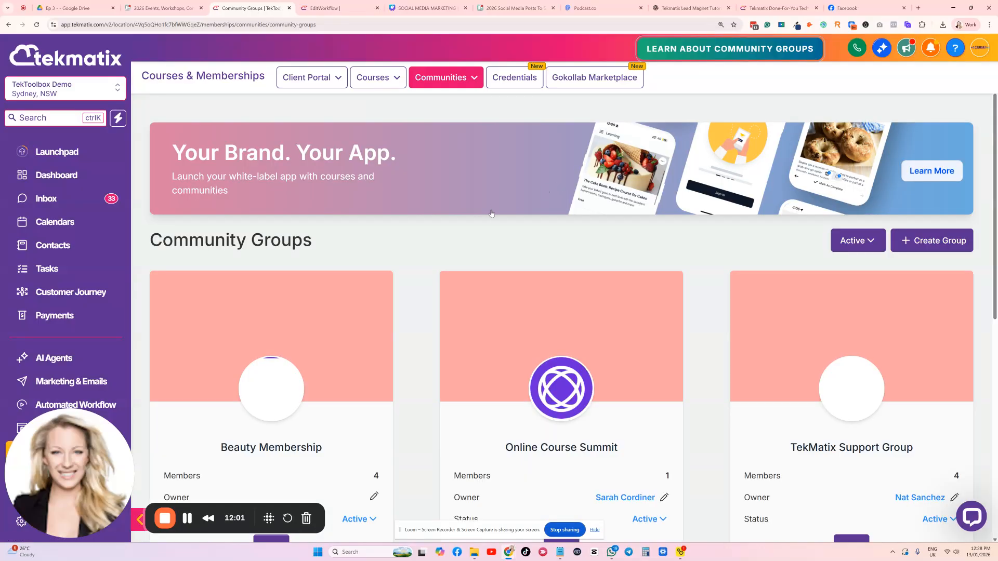
scroll(470, 245, "down", 8)
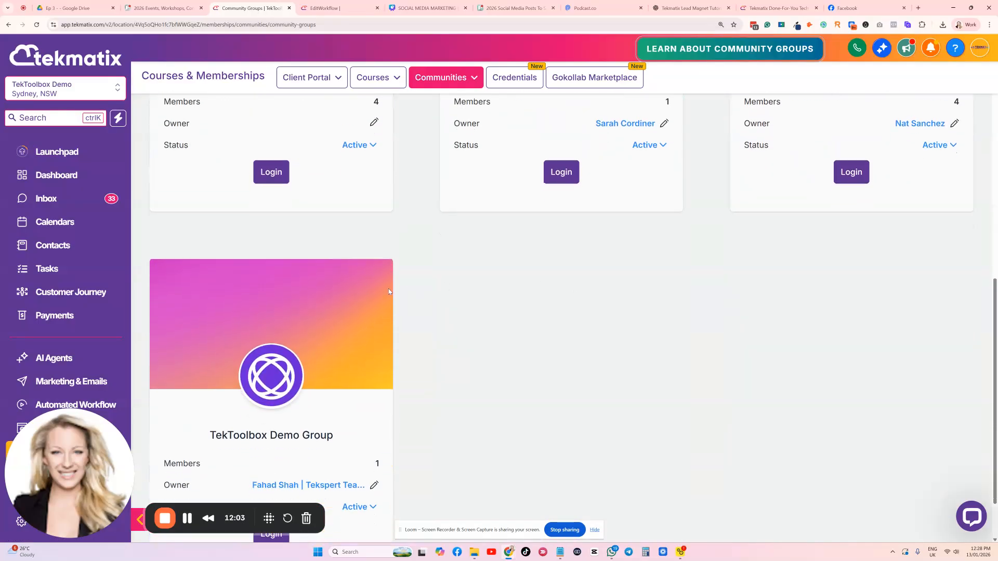
scroll(382, 282, "up", 7)
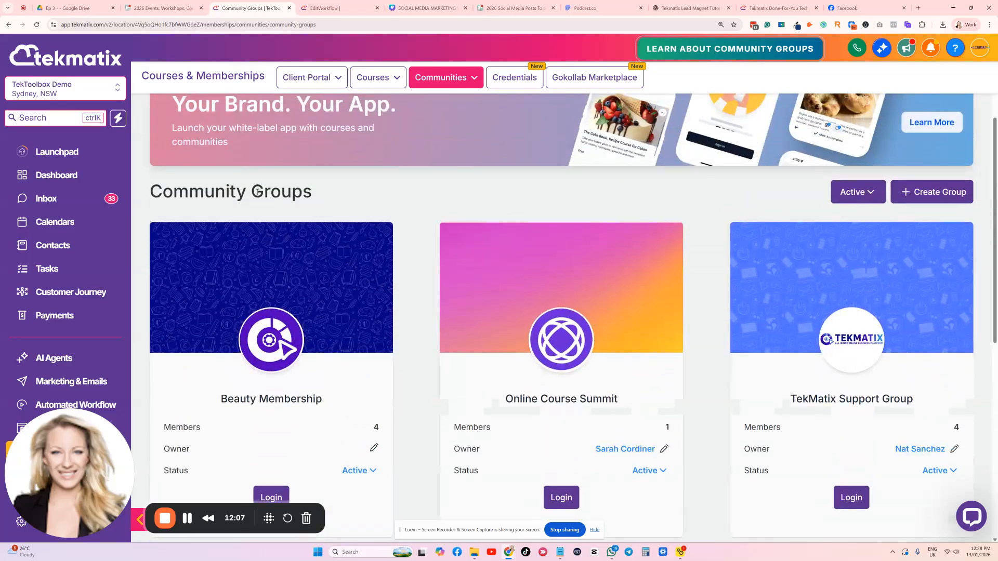
left_click_drag(259, 192, 133, 196)
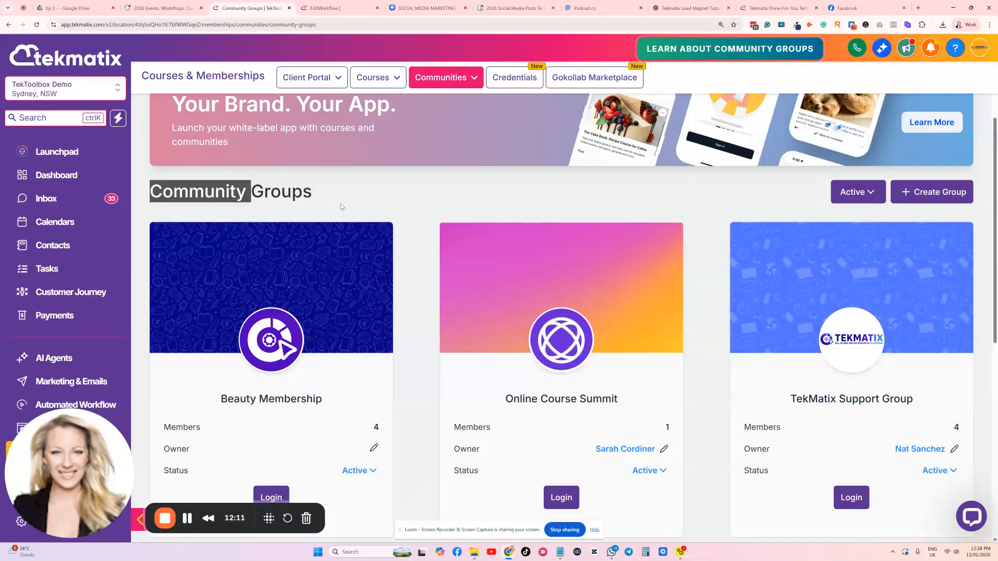
Start a new community group and examine the form's details, discovery and branding options
left_click(938, 194)
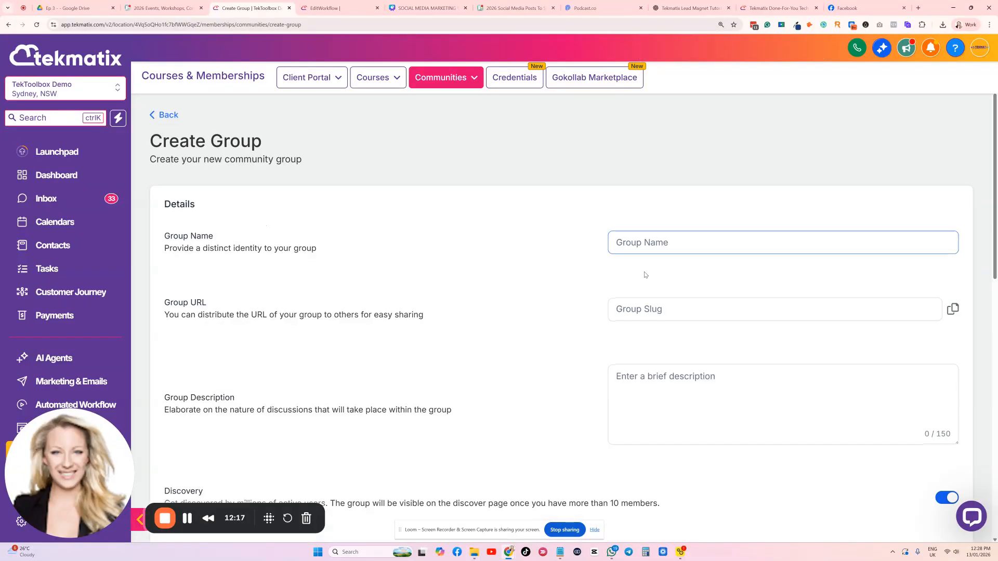
scroll(643, 271, "down", 3)
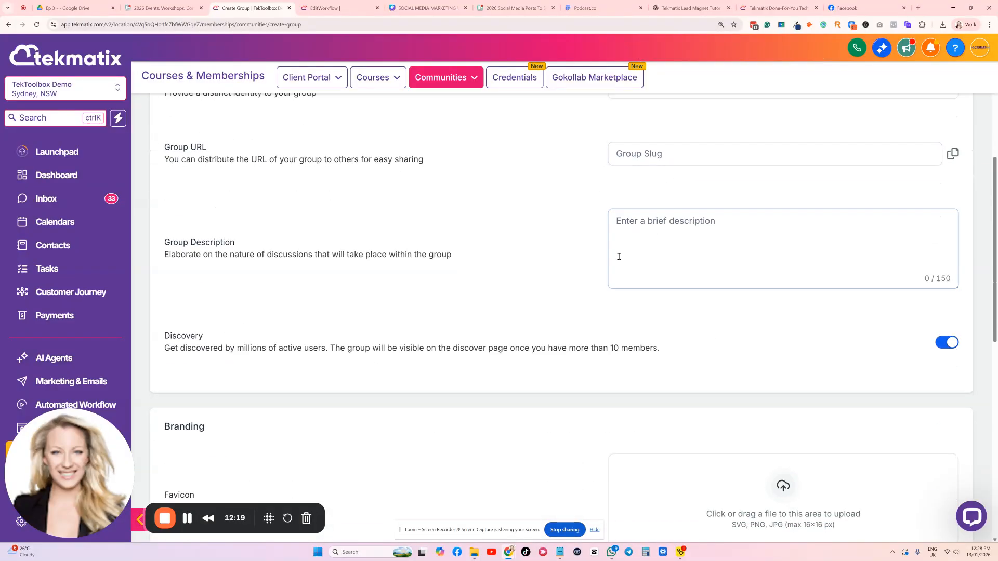
scroll(617, 256, "down", 5)
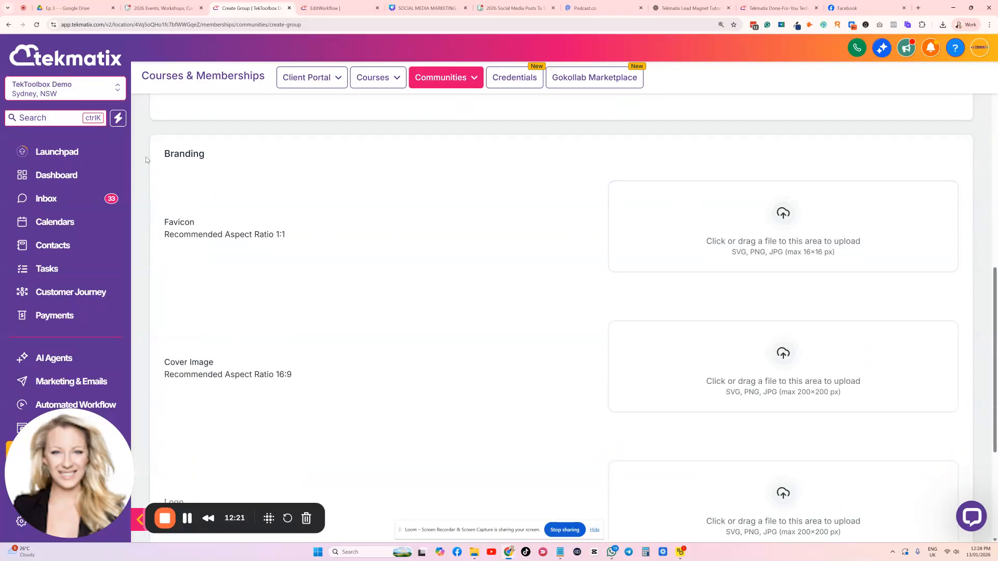
scroll(483, 211, "down", 3)
scroll(600, 300, "down", 1)
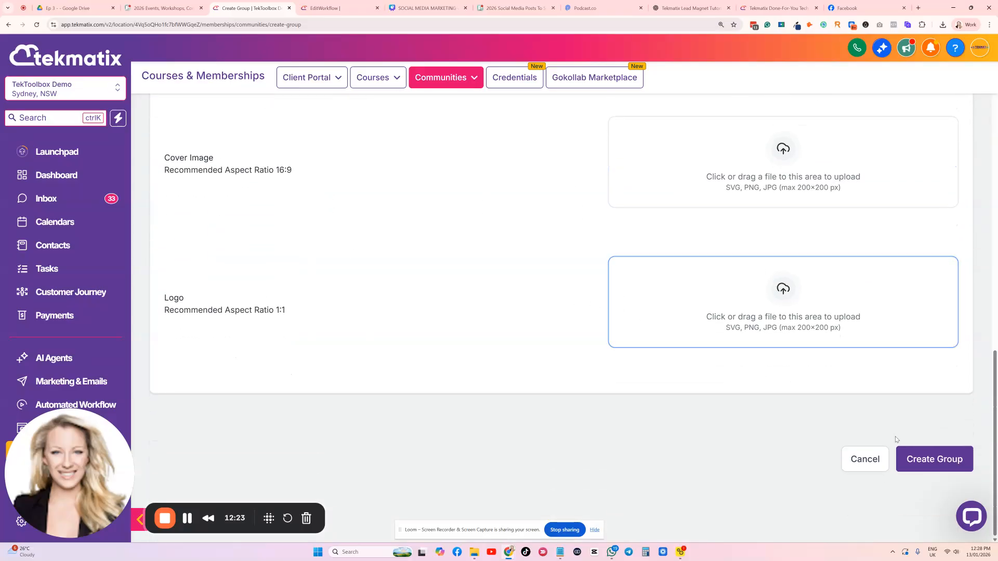
scroll(684, 367, "up", 12)
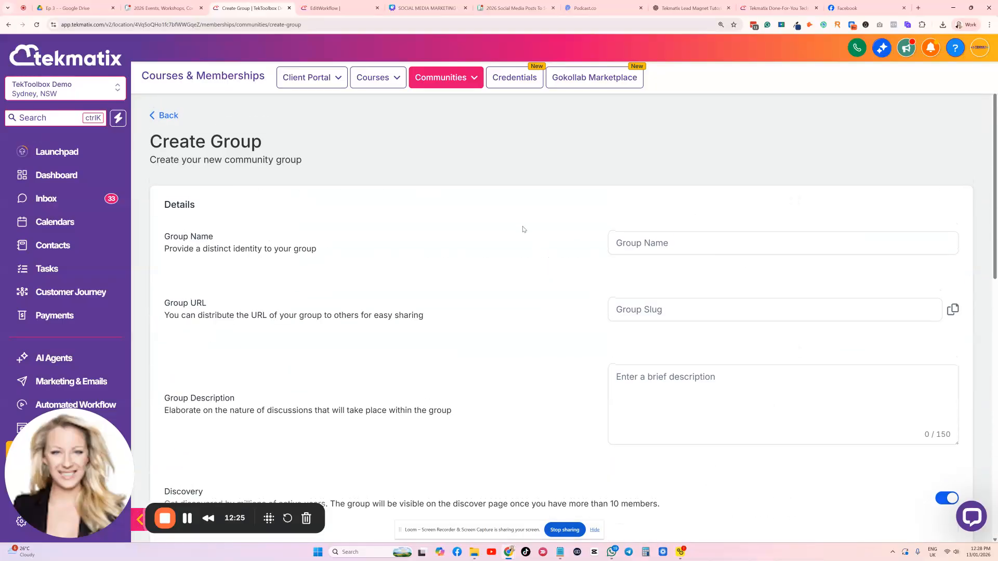
Open the communities settings and examine the sub-domain and custom domain options in the domain setup
left_click(446, 78)
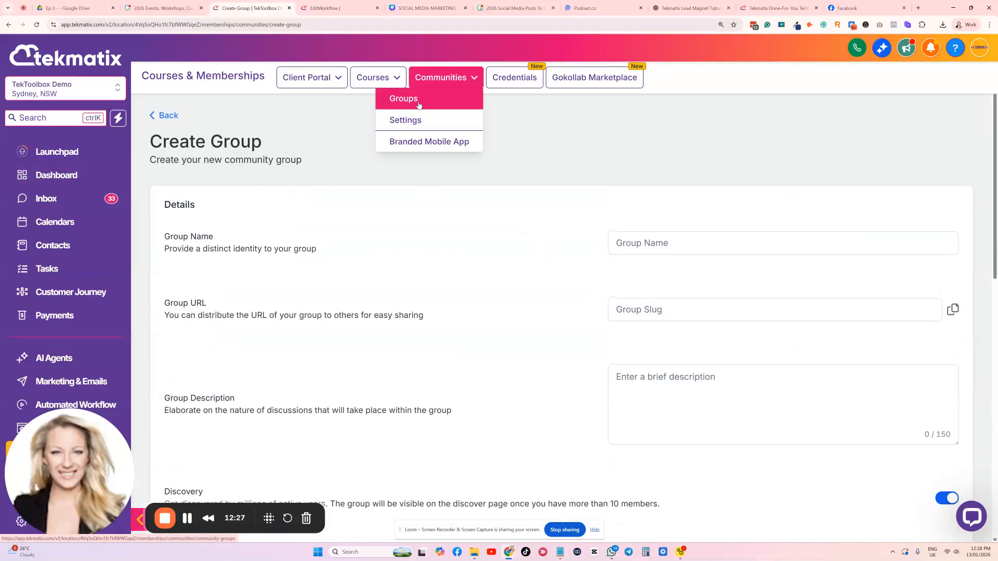
left_click(408, 121)
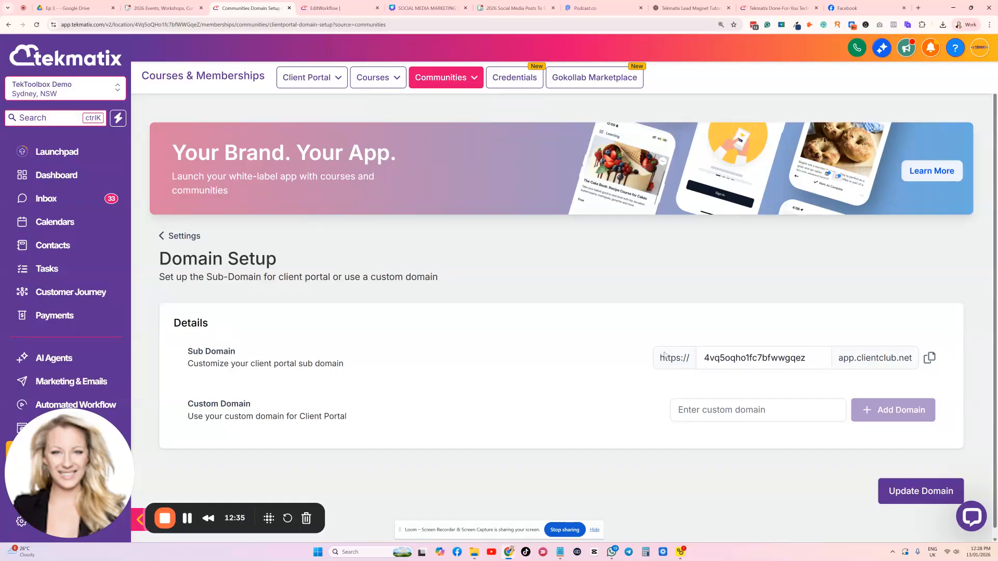
left_click(814, 359)
left_click_drag(815, 359, 691, 369)
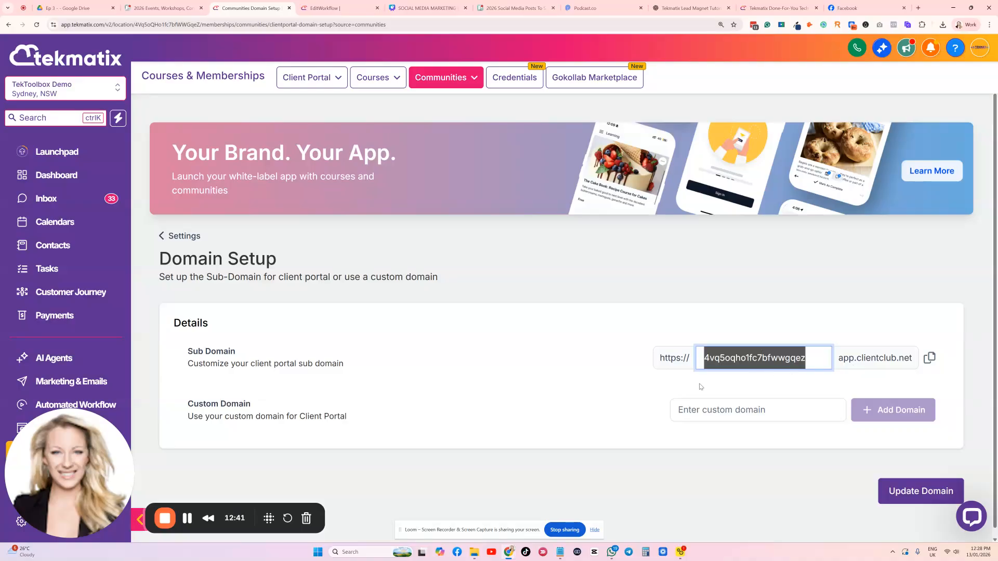
left_click(562, 314)
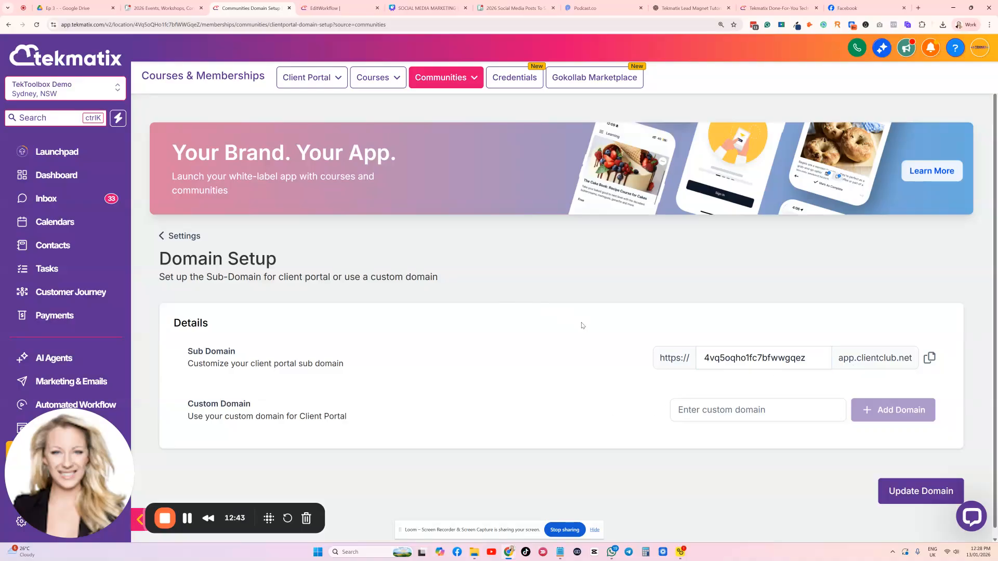
Go to the credentials page and show the available actions for the Make Up Workshop certificate template
left_click(514, 78)
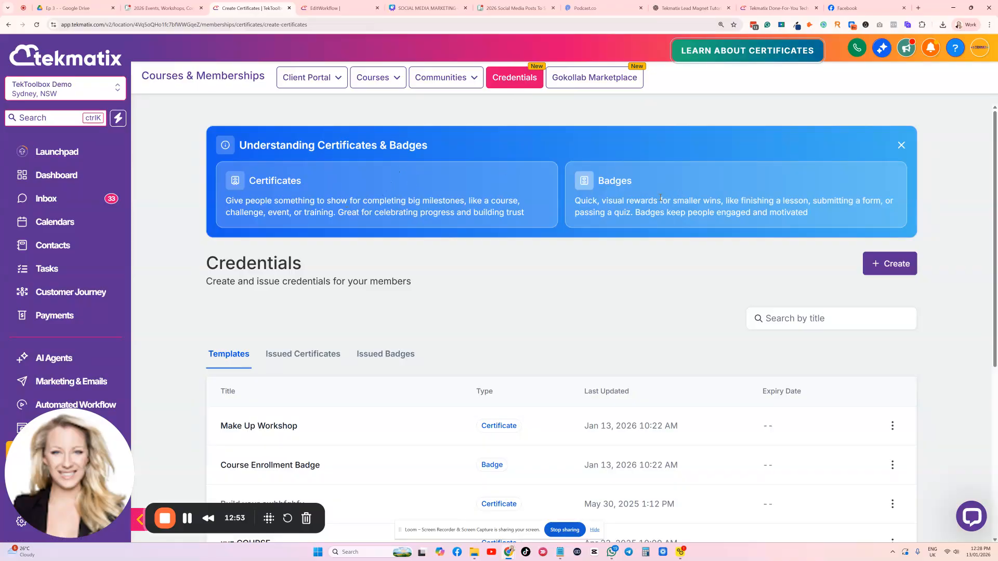
scroll(476, 203, "down", 3)
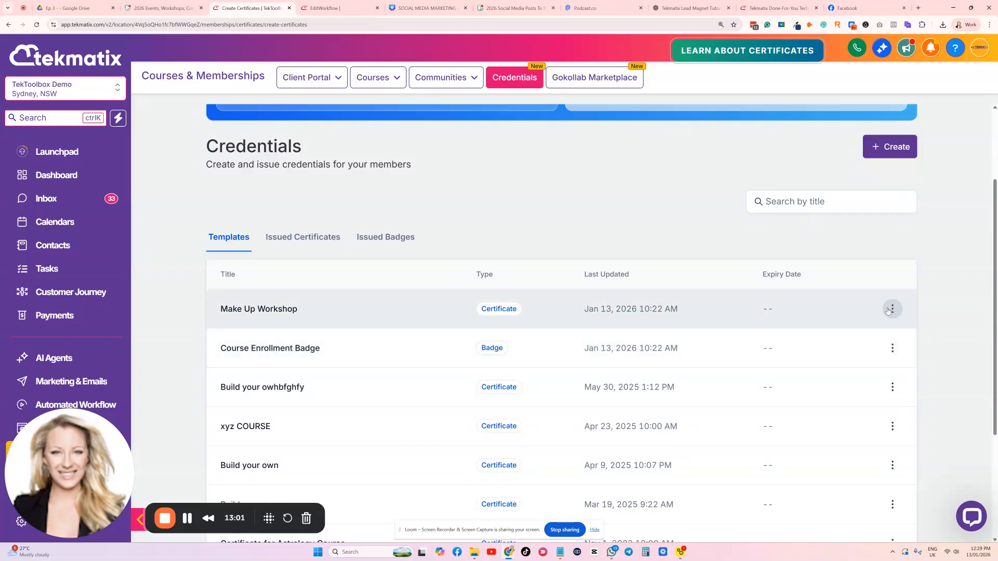
left_click(891, 309)
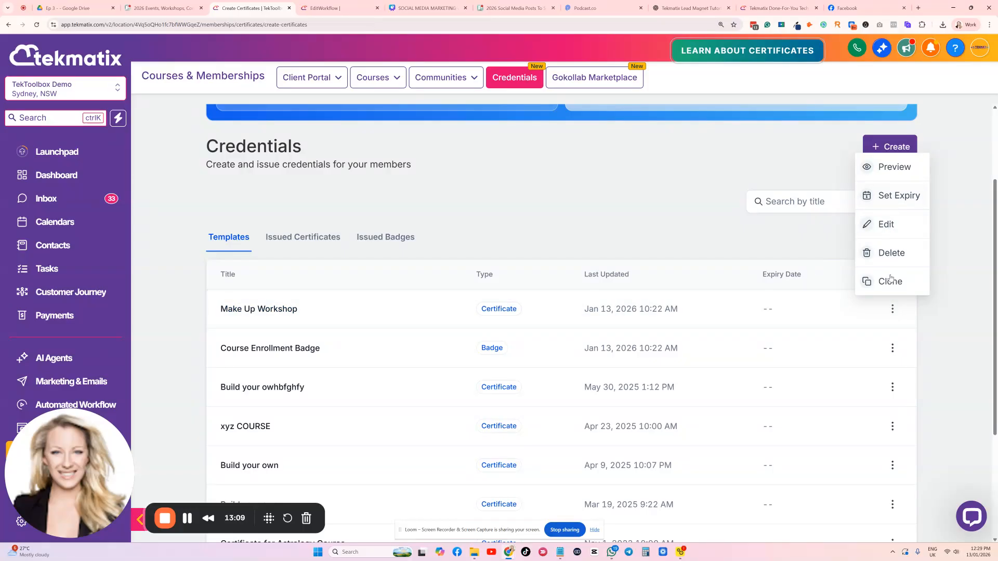
Dismiss the certificate template's action list and go to the Gokollab Marketplace page
left_click(656, 220)
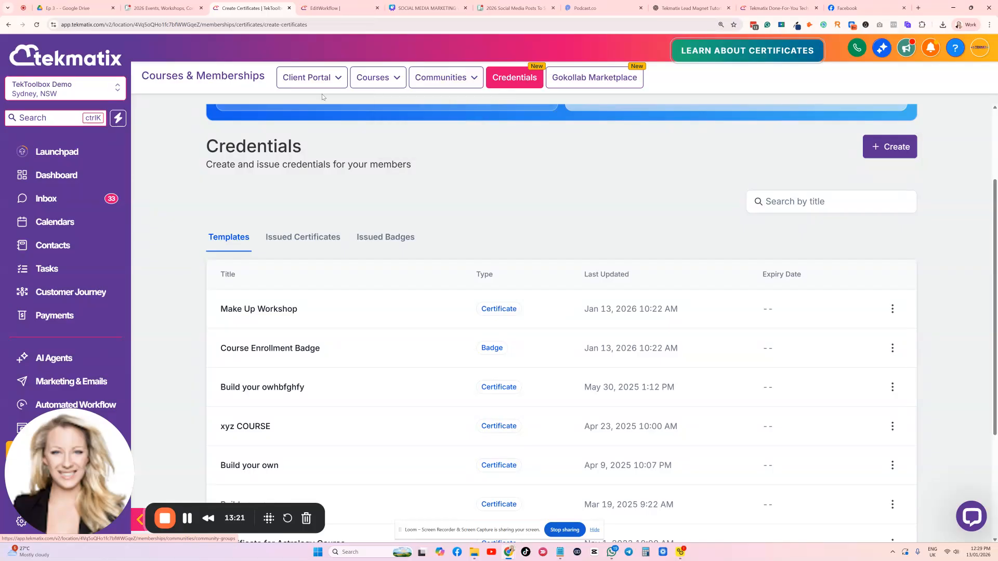
left_click(585, 86)
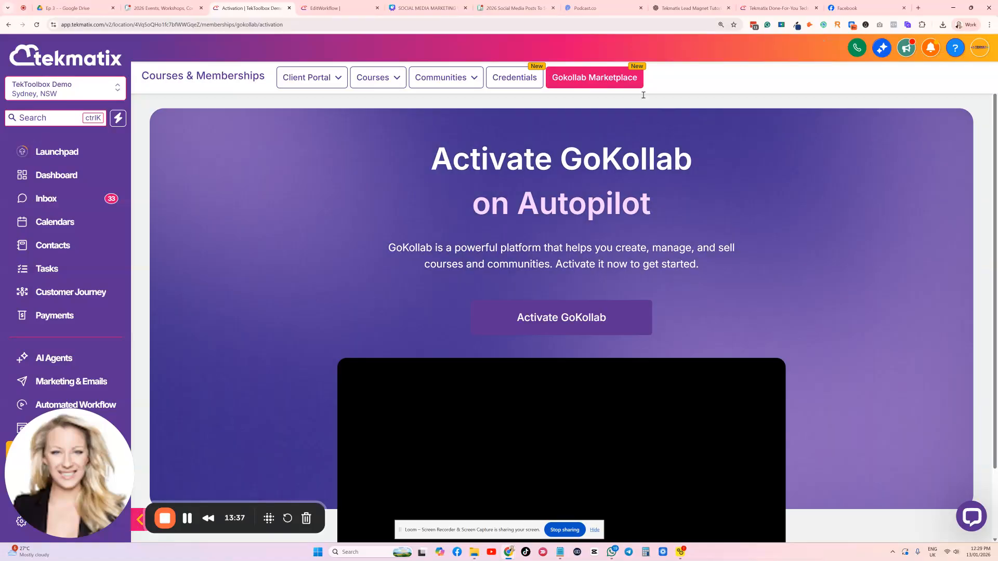
Switch to the Tekmatix services page and look through the packages down to Course & Learning Portal Set Up and Community Setup
left_click(759, 4)
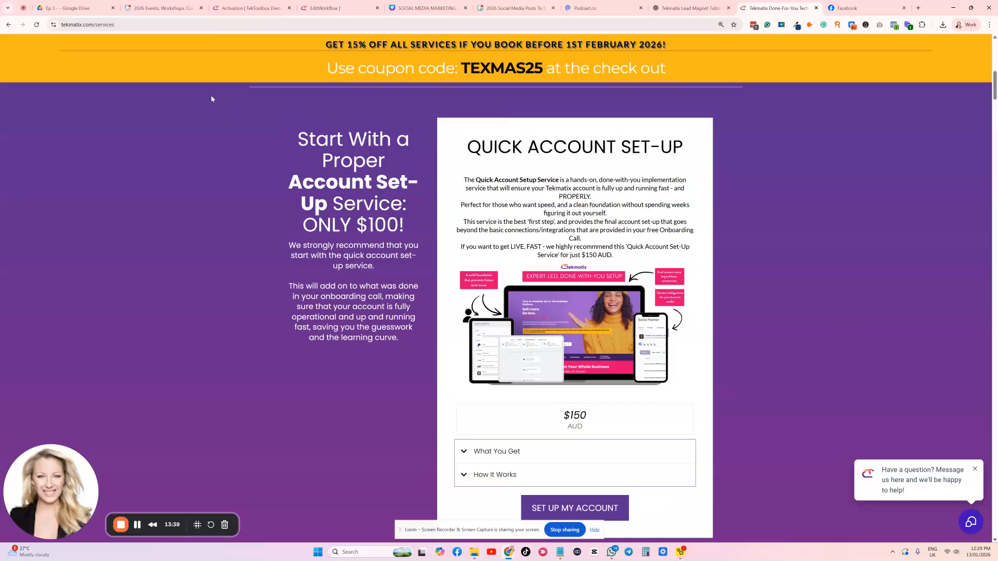
key("ctrl+l")
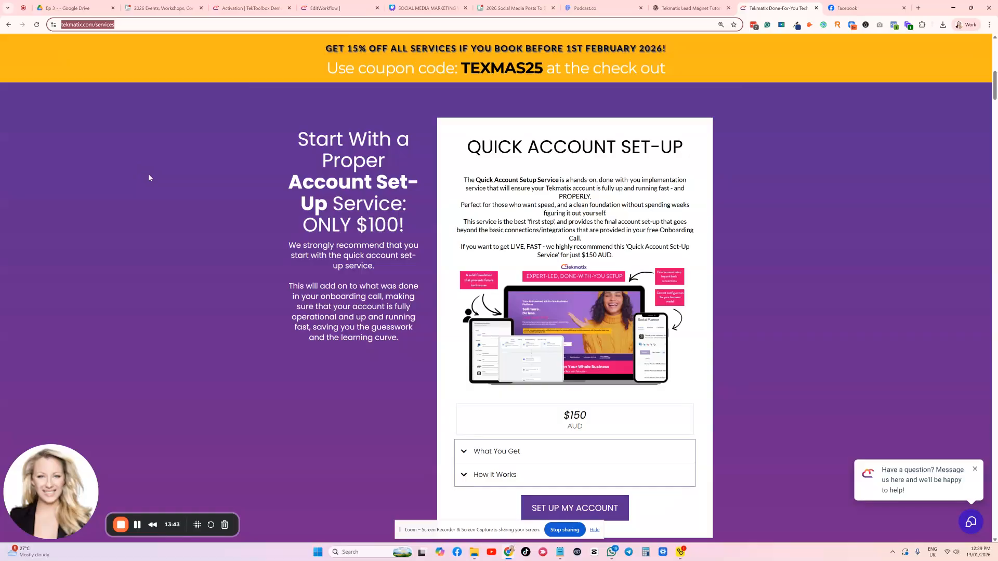
scroll(208, 177, "up", 9)
scroll(285, 199, "down", 4)
scroll(284, 199, "down", 10)
scroll(291, 199, "up", 9)
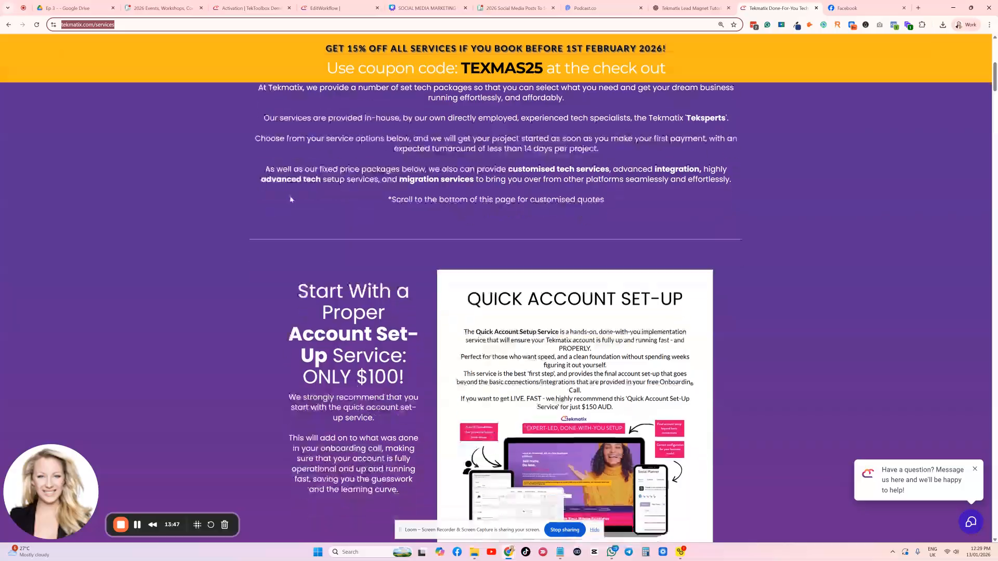
scroll(291, 199, "up", 7)
scroll(291, 197, "down", 12)
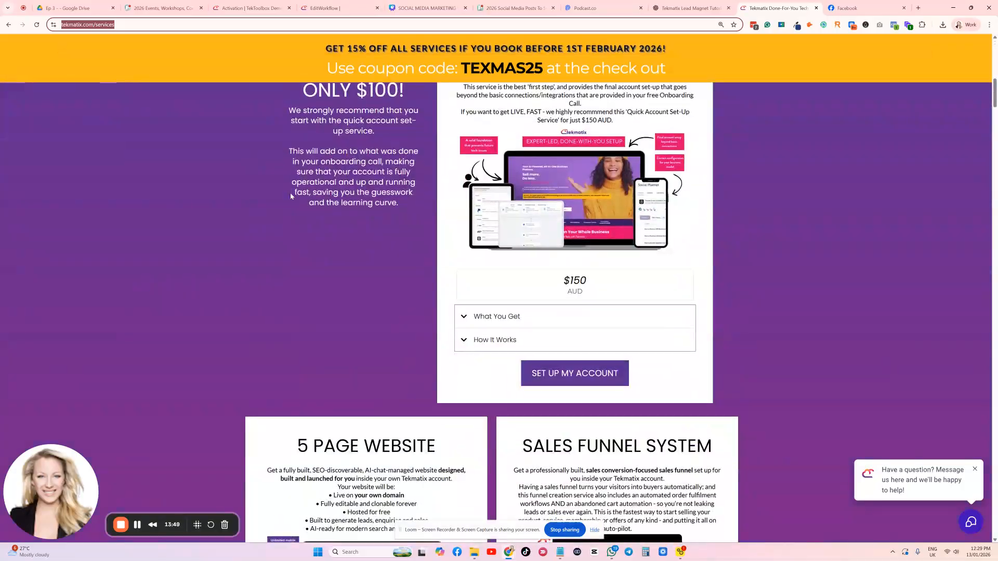
scroll(291, 195, "down", 12)
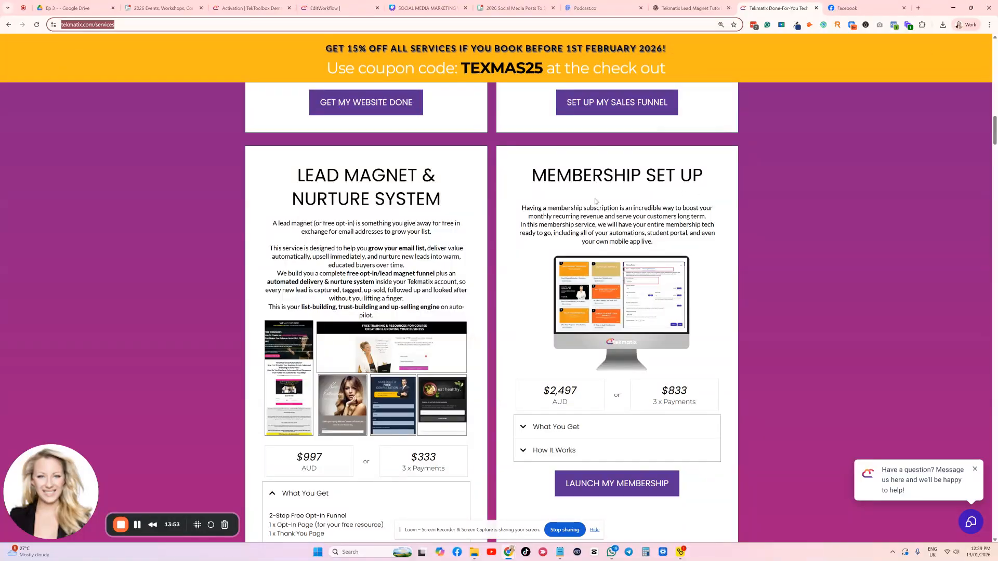
scroll(593, 201, "down", 8)
scroll(593, 201, "down", 14)
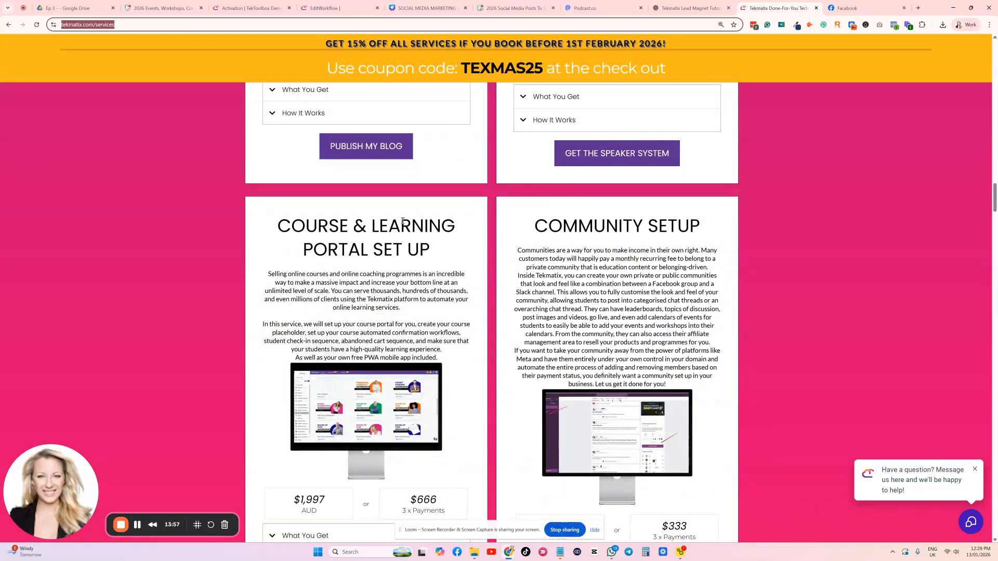
scroll(341, 229, "down", 2)
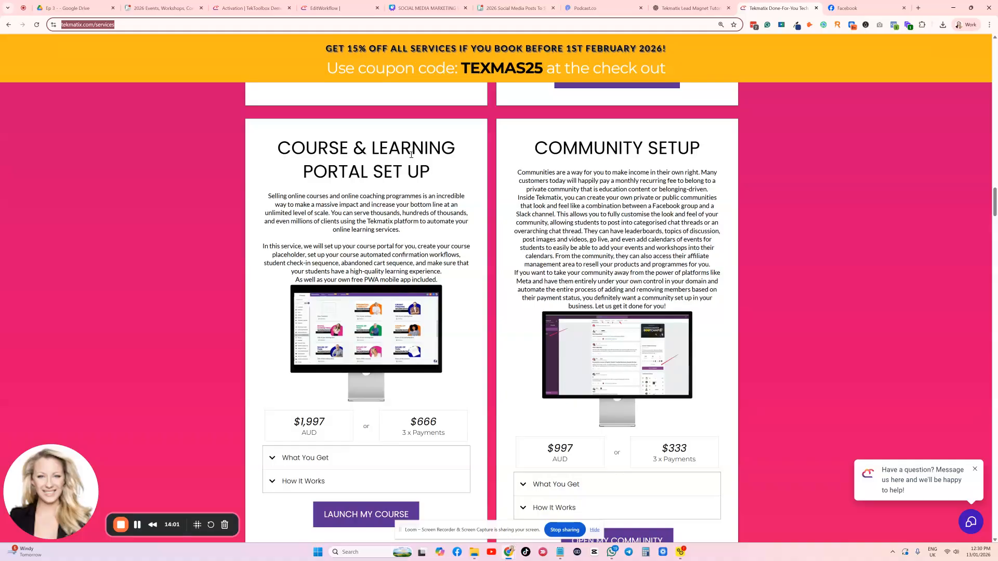
left_click_drag(349, 149, 277, 149)
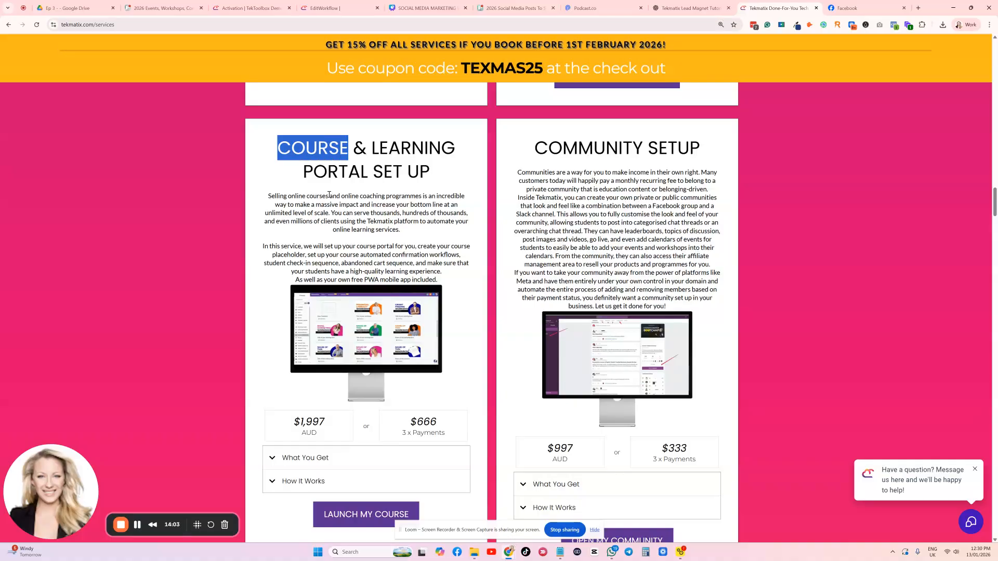
Go back up the services page and examine the Membership Set Up package's description and pricing
scroll(651, 227, "up", 20)
scroll(650, 227, "up", 7)
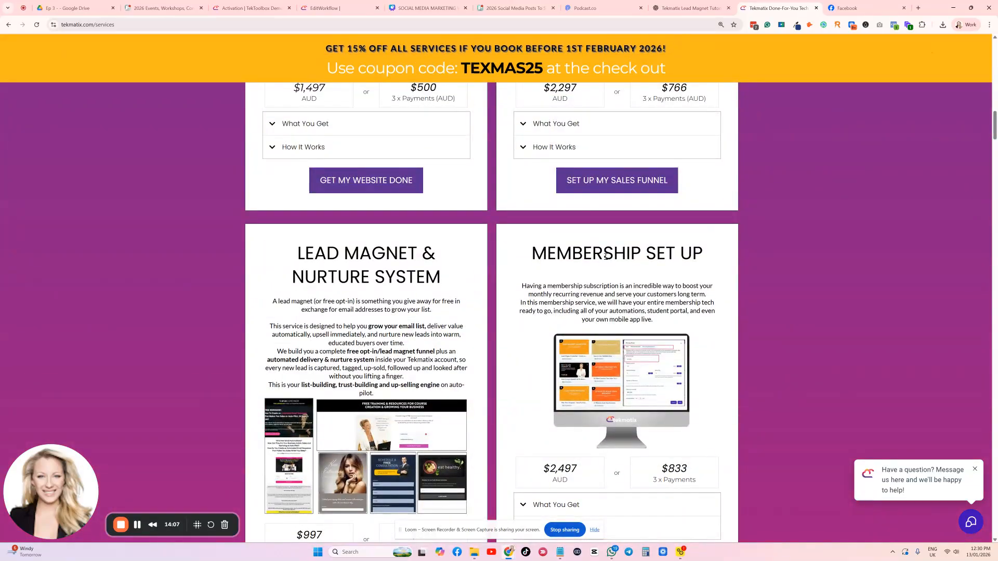
scroll(650, 229, "down", 1)
scroll(657, 233, "down", 4)
scroll(566, 205, "up", 4)
scroll(566, 205, "down", 2)
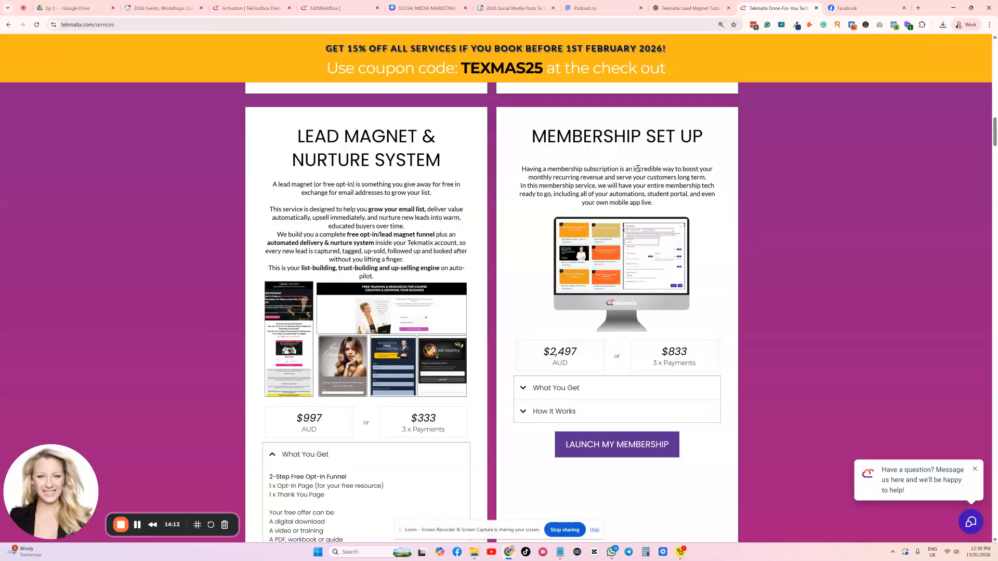
scroll(641, 168, "down", 3)
scroll(704, 285, "up", 2)
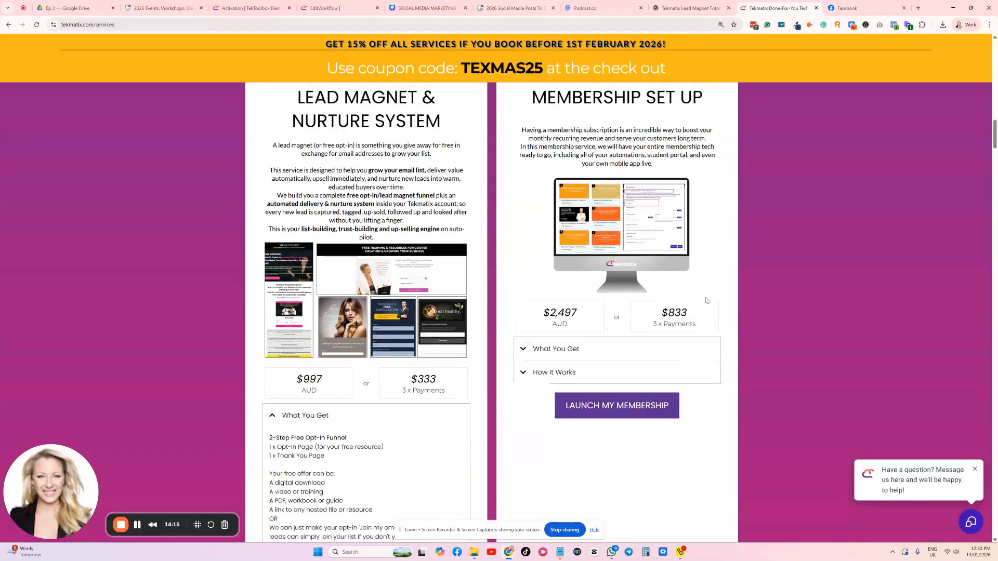
Expand what the Membership Set Up package includes, read it through, and return to the course and community packages
left_click(571, 347)
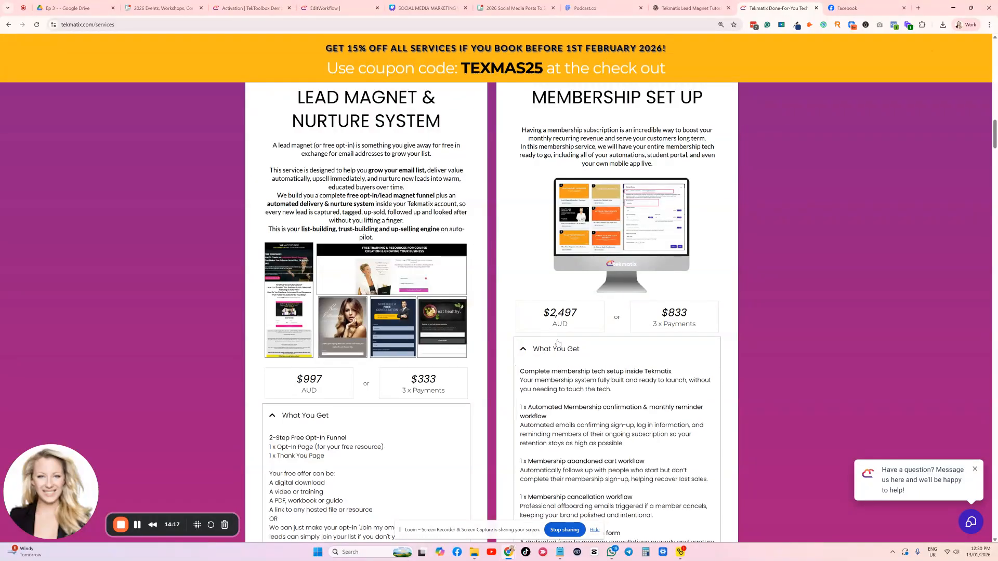
scroll(570, 340, "down", 3)
scroll(571, 340, "down", 1)
scroll(572, 312, "up", 2)
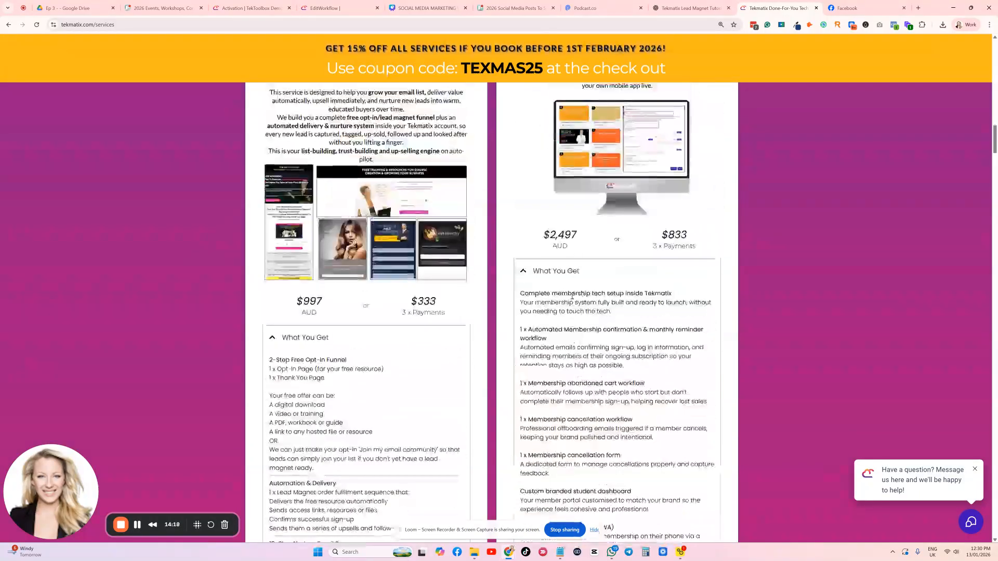
scroll(574, 259, "up", 2)
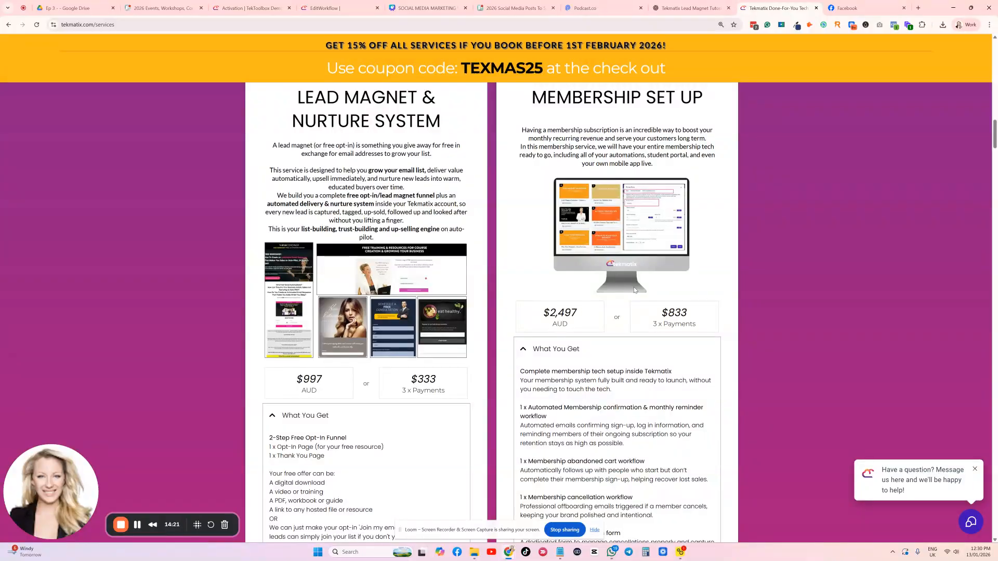
scroll(634, 290, "down", 2)
scroll(634, 290, "down", 2)
scroll(634, 290, "up", 4)
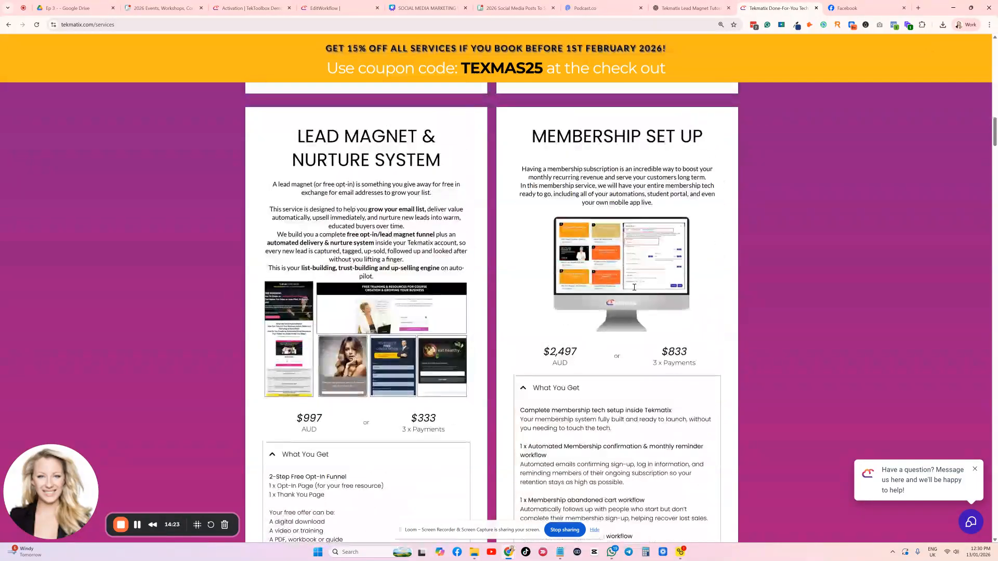
scroll(634, 290, "up", 1)
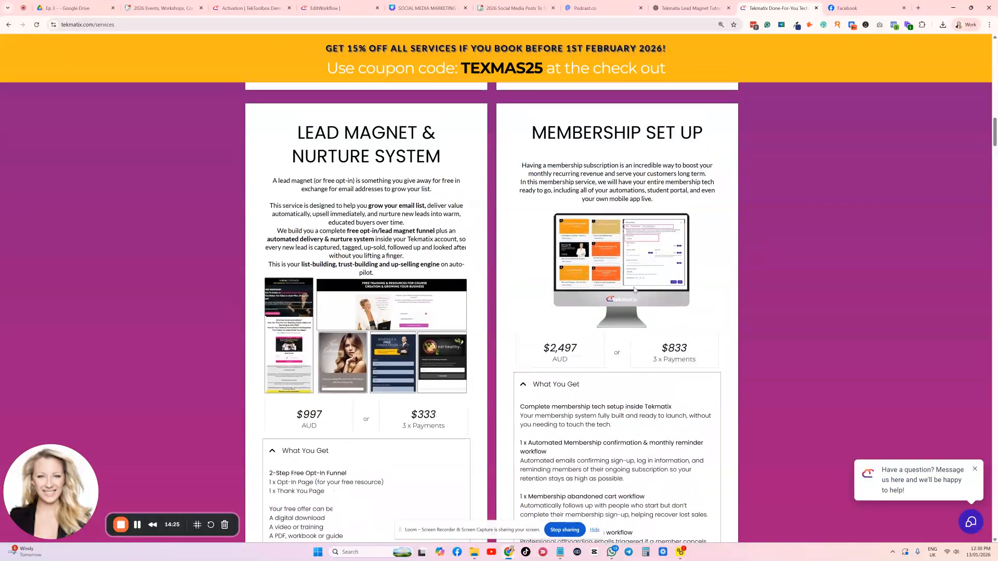
scroll(639, 294, "down", 4)
scroll(638, 294, "down", 15)
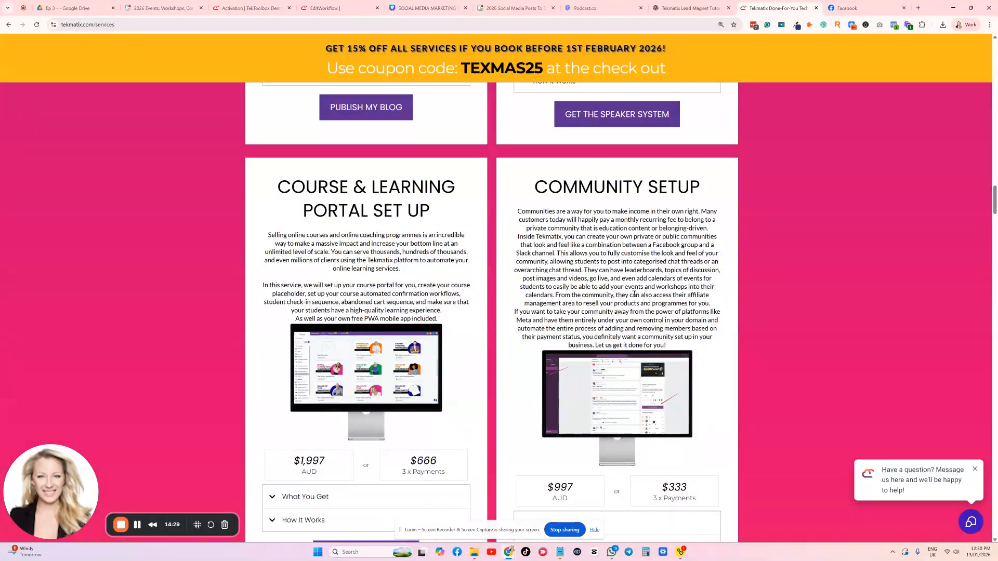
Return to the TekToolbox Demo account, open the automated workflow list and search it for "membership"
left_click(236, 6)
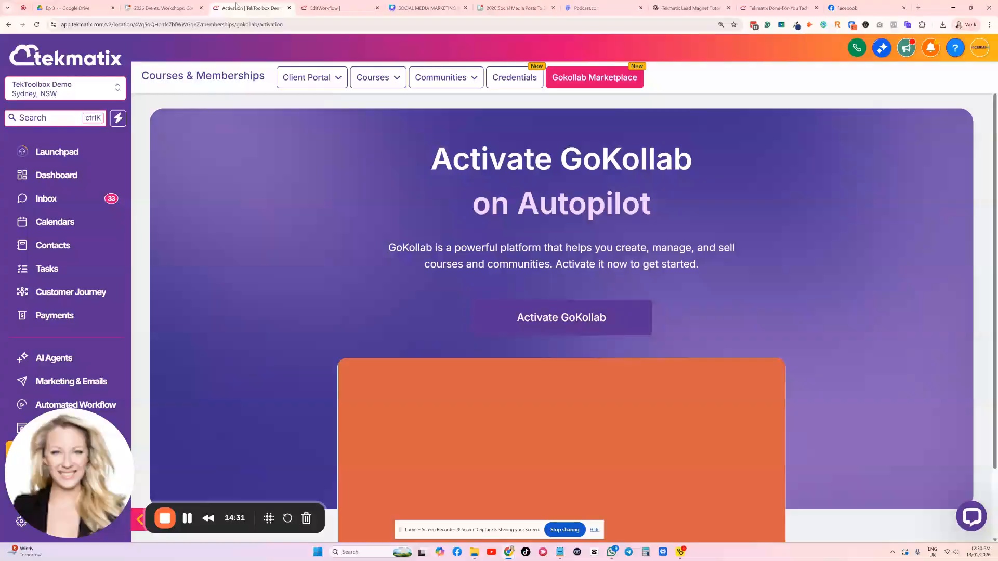
scroll(47, 265, "down", 3)
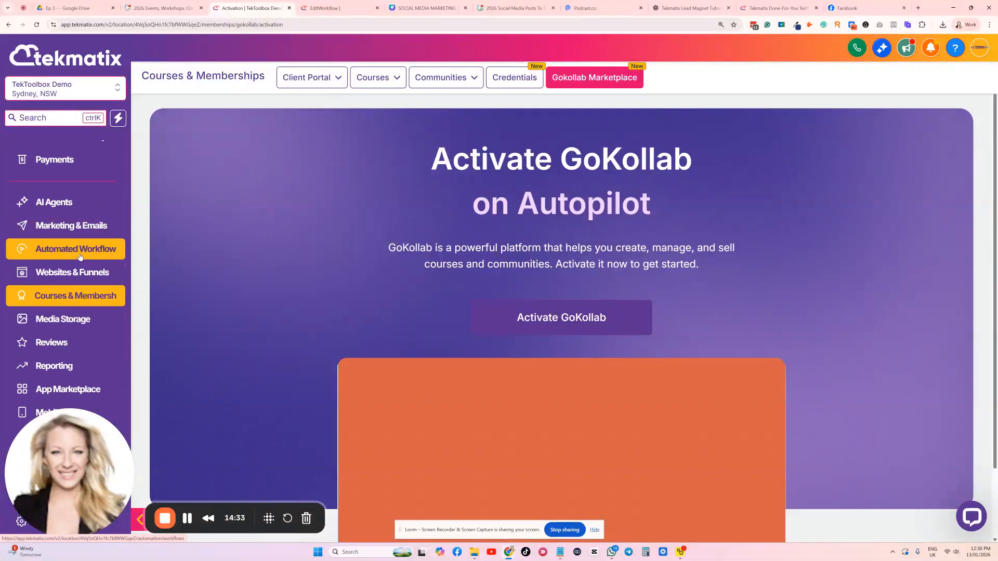
left_click(83, 254)
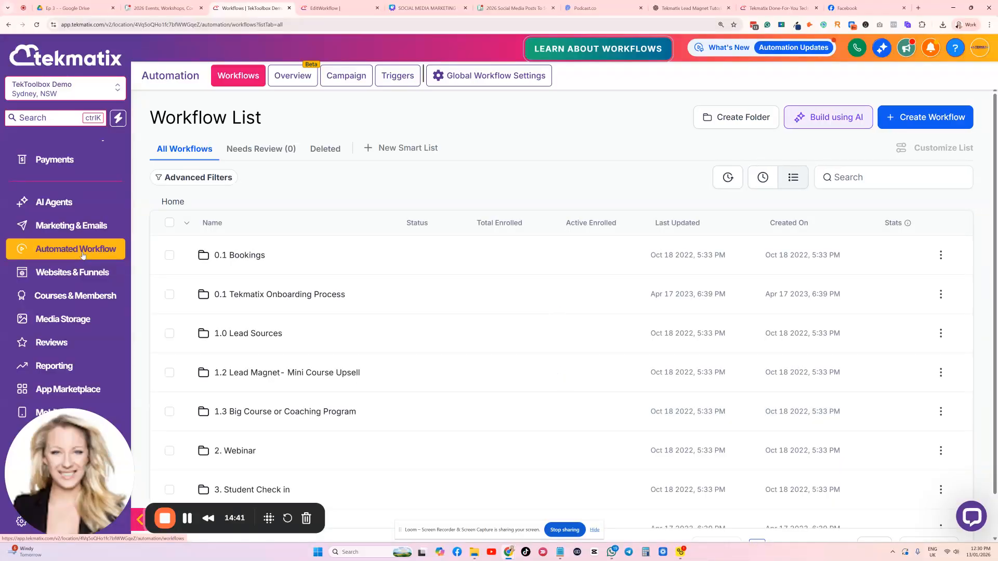
left_click(873, 178)
type("membership")
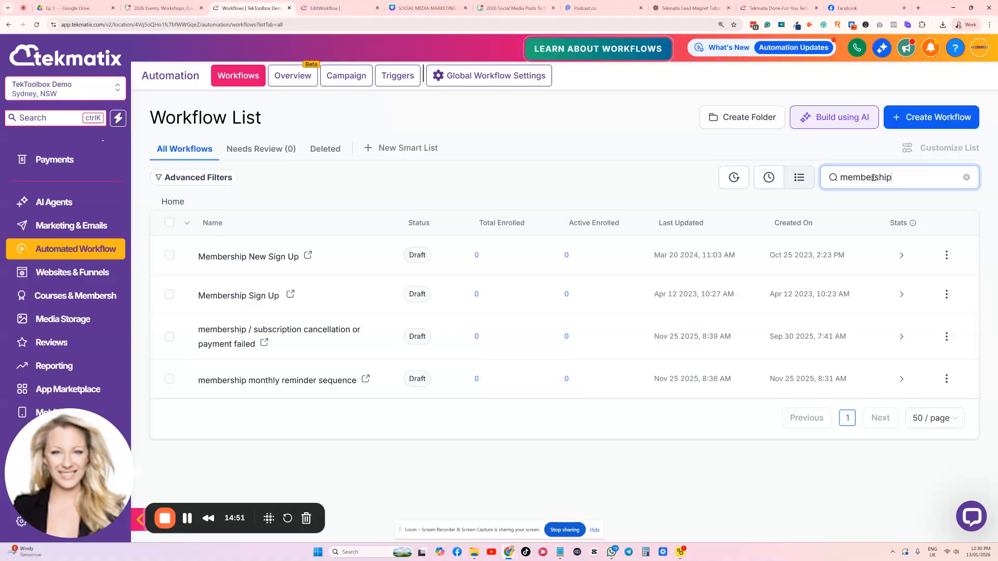
Search the workflows for "order" instead and open the Purchase Confirmation: Order Fulfilment workflow
key("BackSpace")
key("BackSpace")
key("BackSpace")
key("BackSpace")
key("BackSpace")
key("BackSpace")
key("BackSpace")
key("BackSpace")
key("BackSpace")
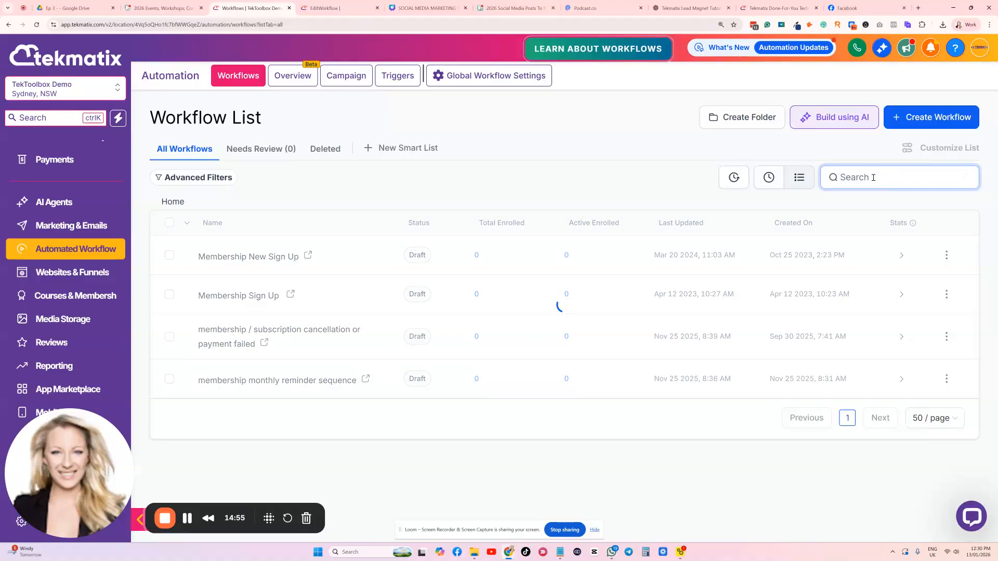
type("order")
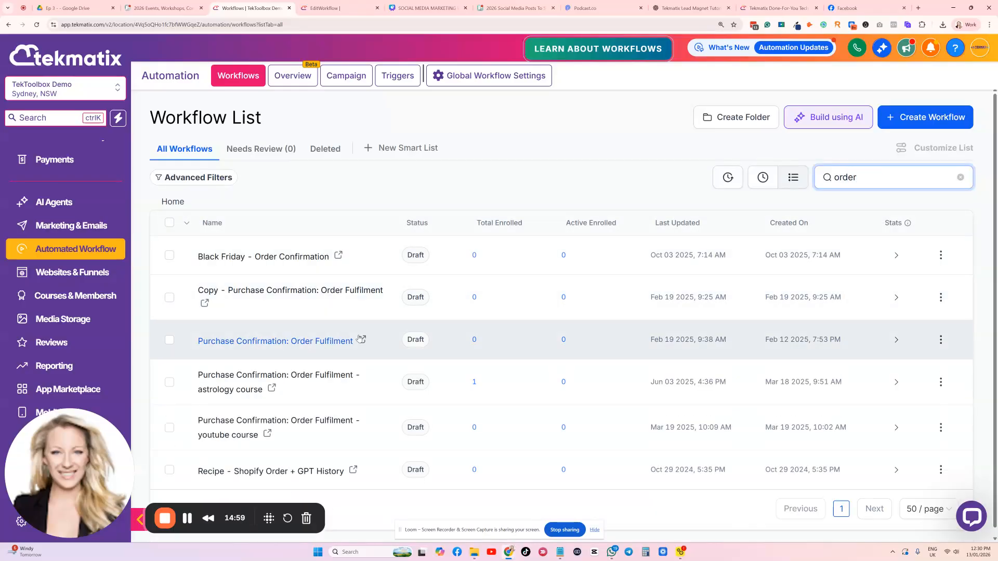
left_click(301, 343)
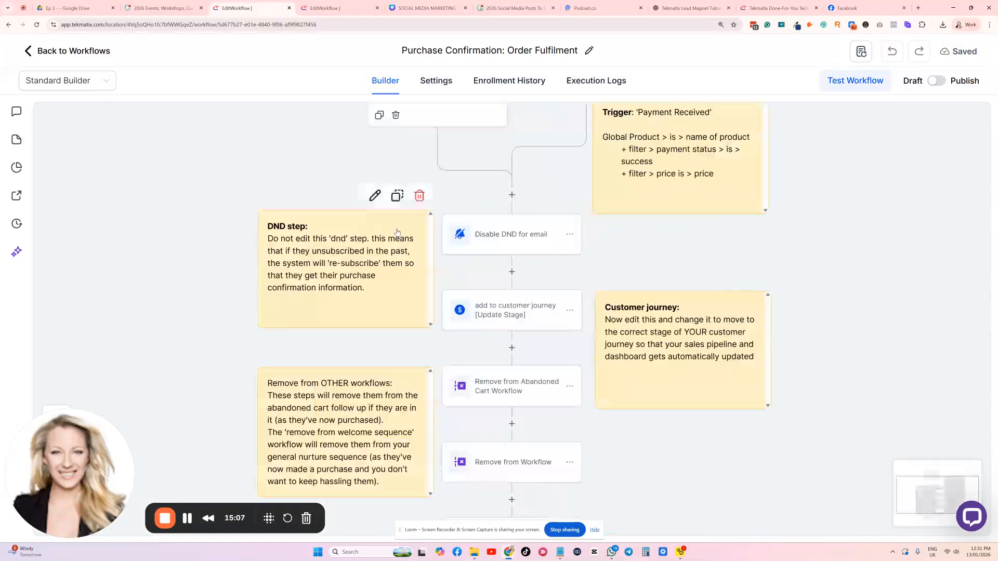
Look over the start of the workflow and examine the Form Submitted trigger's settings without changing them
scroll(285, 169, "up", 3)
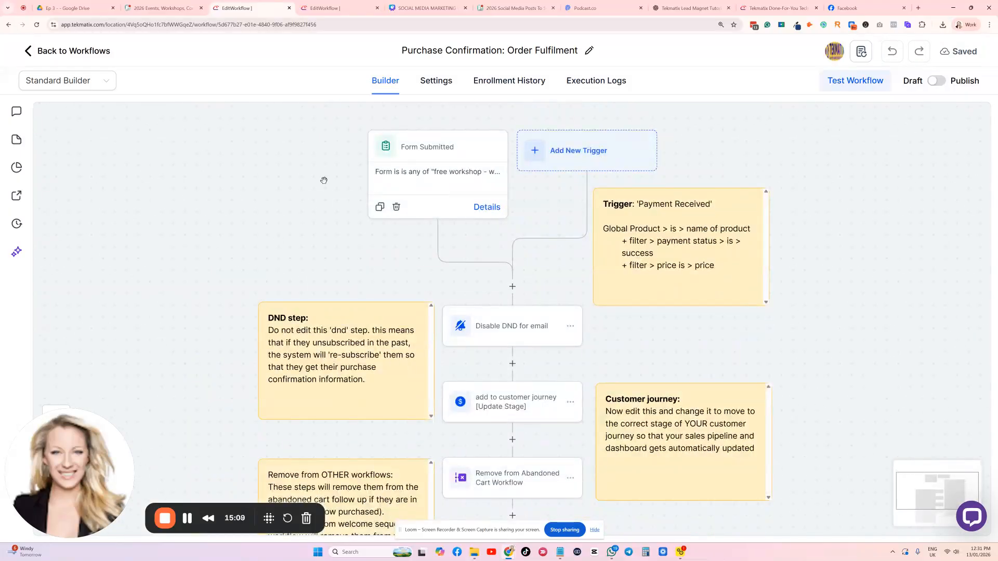
scroll(280, 216, "down", 1)
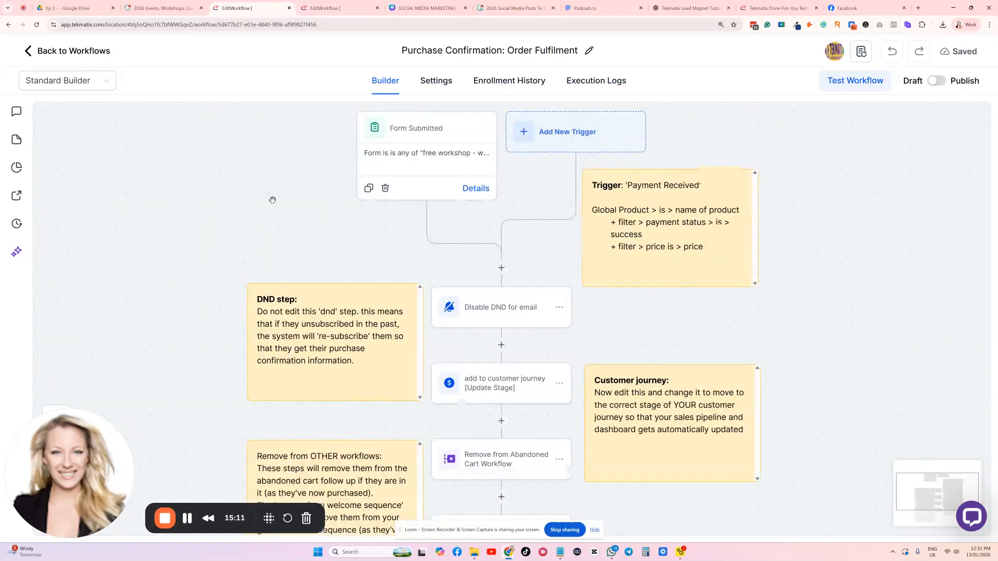
left_click(417, 140)
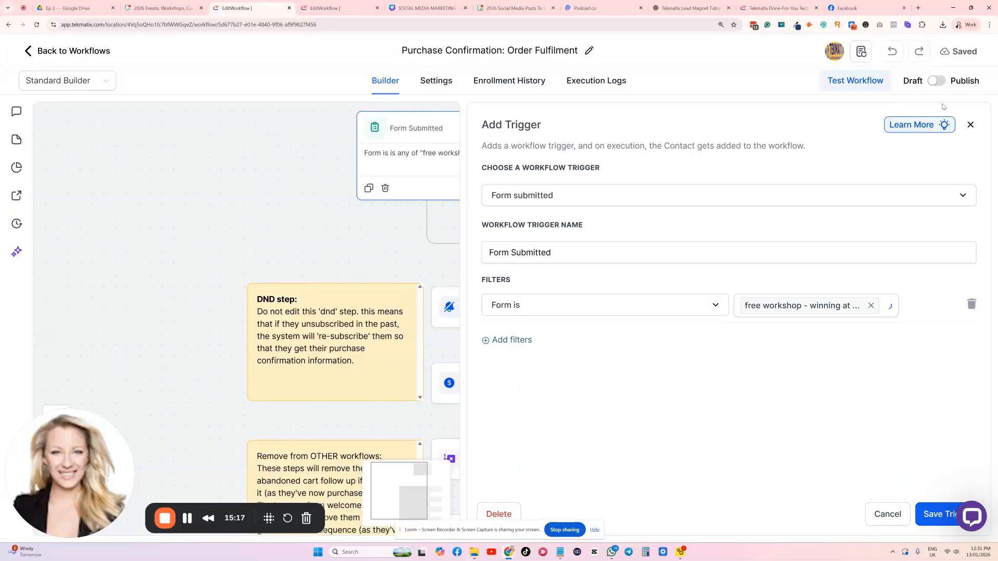
left_click(970, 124)
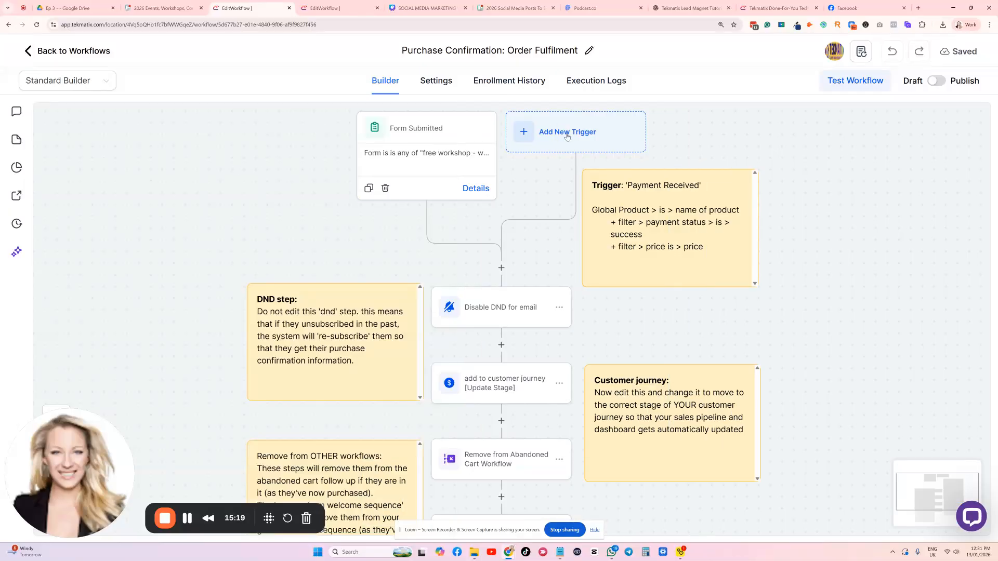
Start a new workflow trigger of the type Payment Received
left_click(564, 133)
type("p")
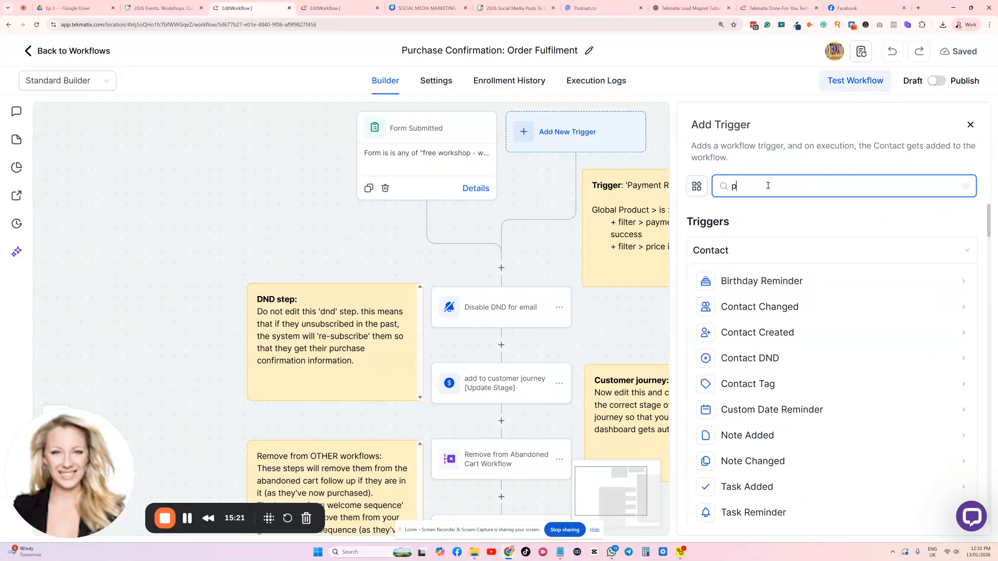
type("aymnts")
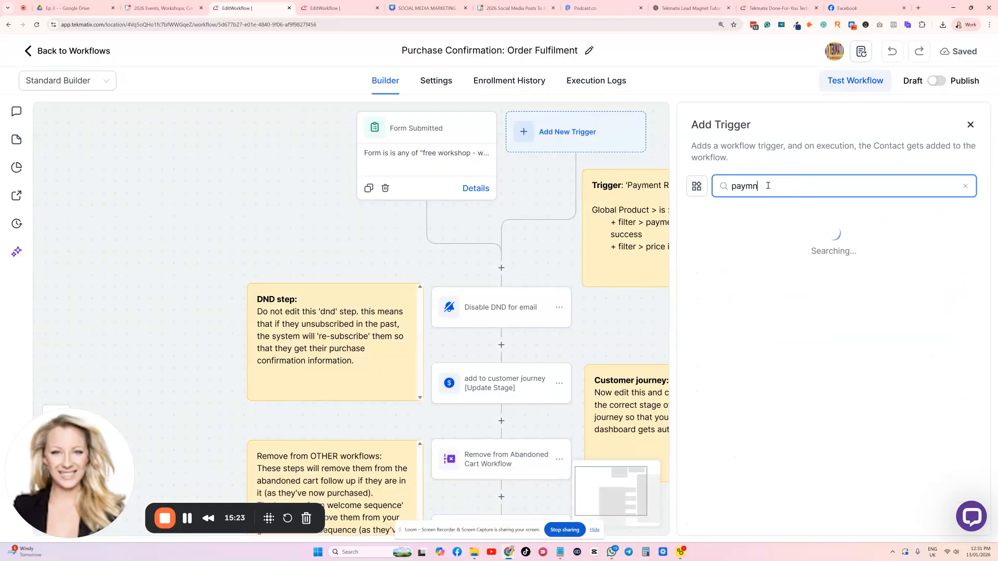
key("BackSpace")
left_click(785, 308)
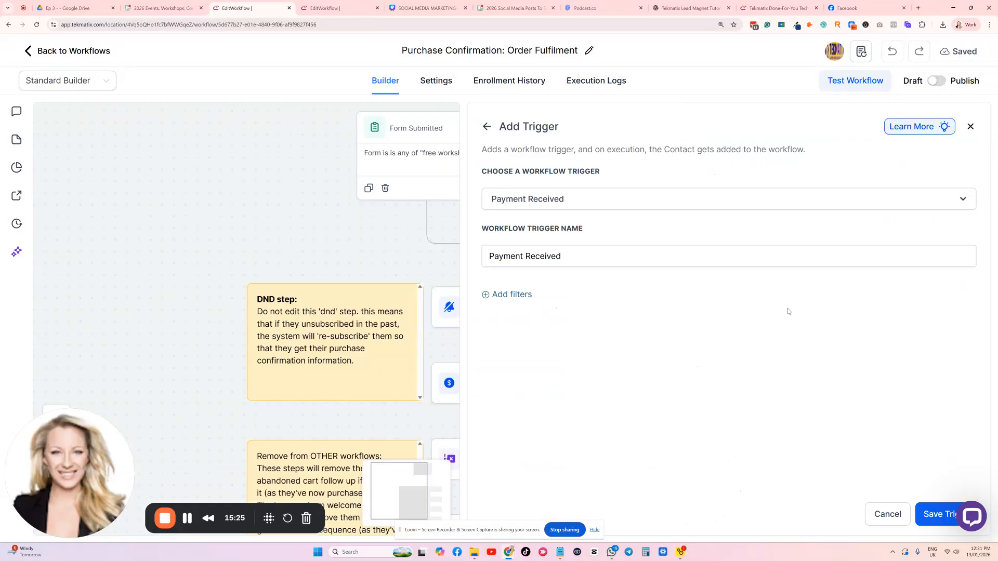
Add a filter to the Payment Received trigger requiring that Global Product is Big course
left_click(512, 294)
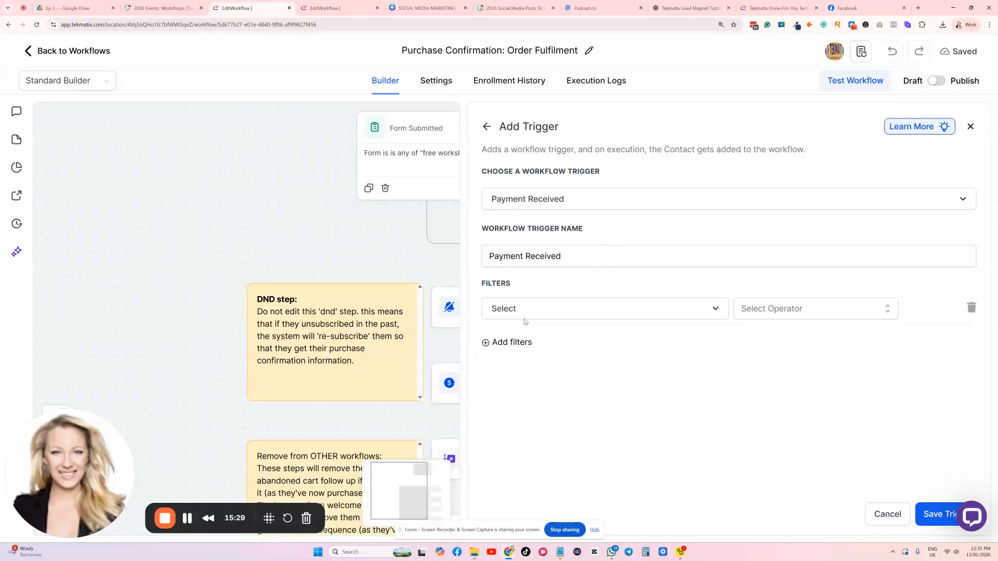
left_click(524, 313)
left_click(529, 389)
left_click(774, 314)
left_click(765, 330)
left_click(817, 312)
scroll(858, 425, "down", 10)
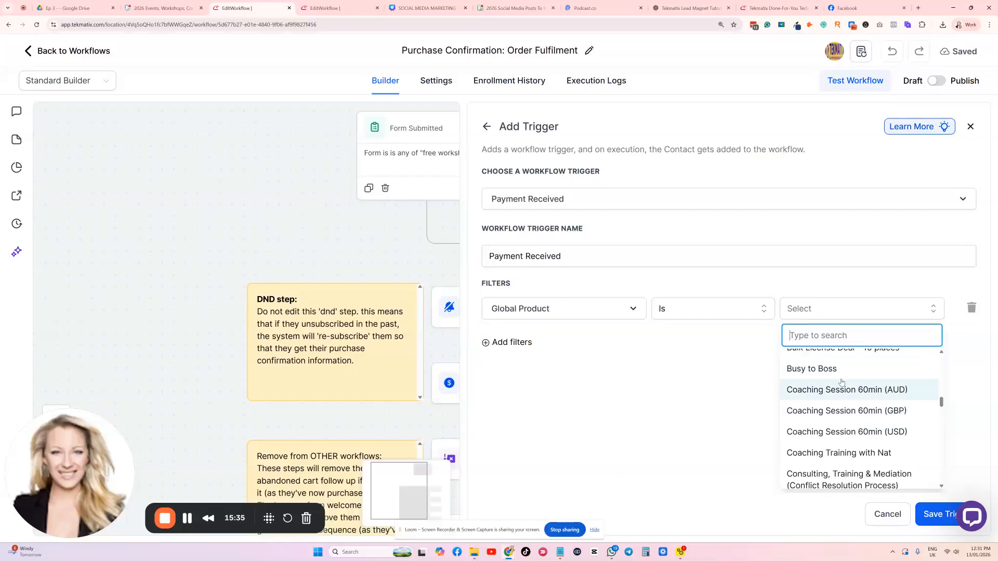
scroll(844, 418, "up", 3)
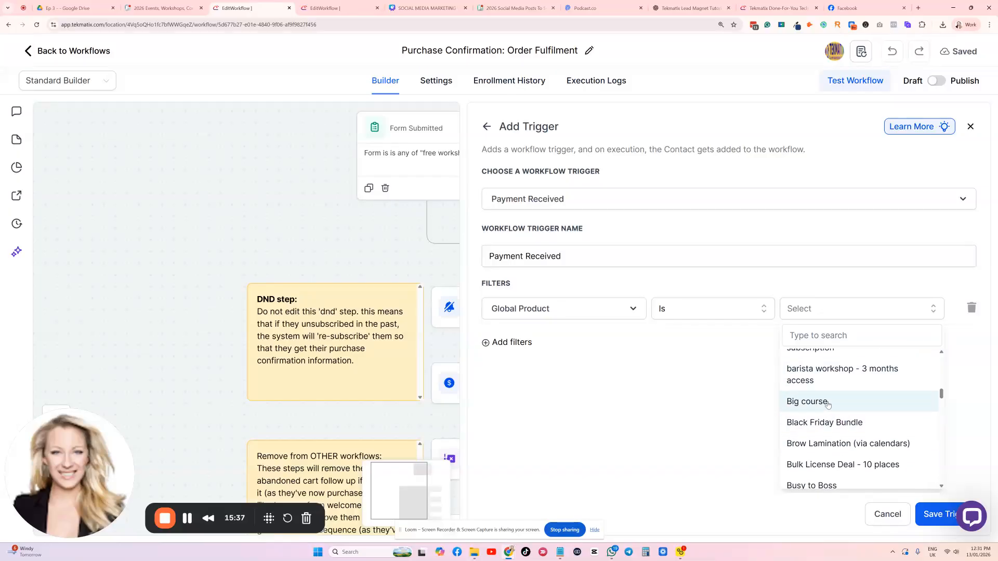
left_click(829, 402)
Add a second filter requiring that Payment Status is Success, and save the Payment Received trigger
left_click(513, 343)
left_click(518, 347)
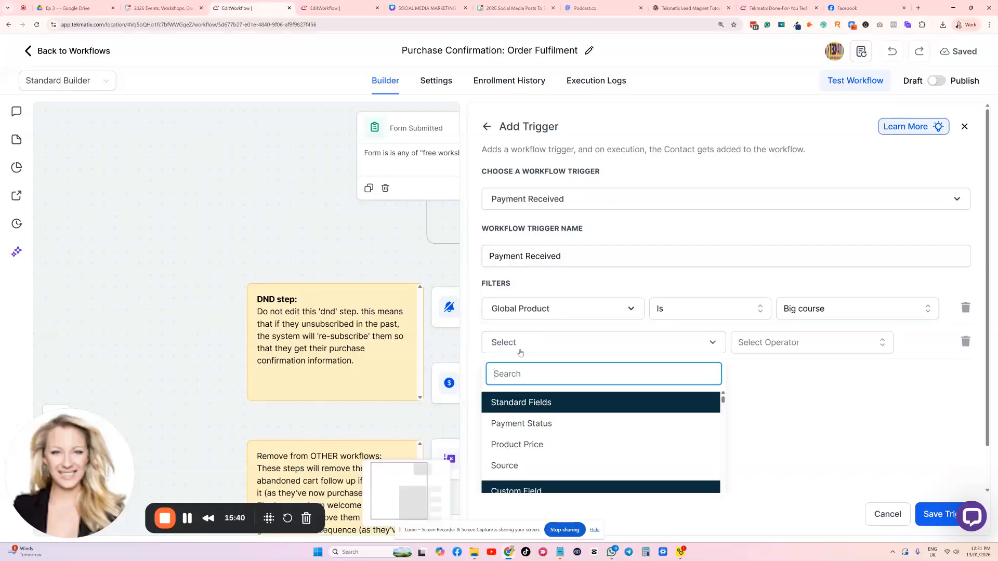
left_click(529, 426)
left_click(755, 349)
left_click(751, 370)
left_click(850, 341)
left_click(833, 419)
left_click(939, 513)
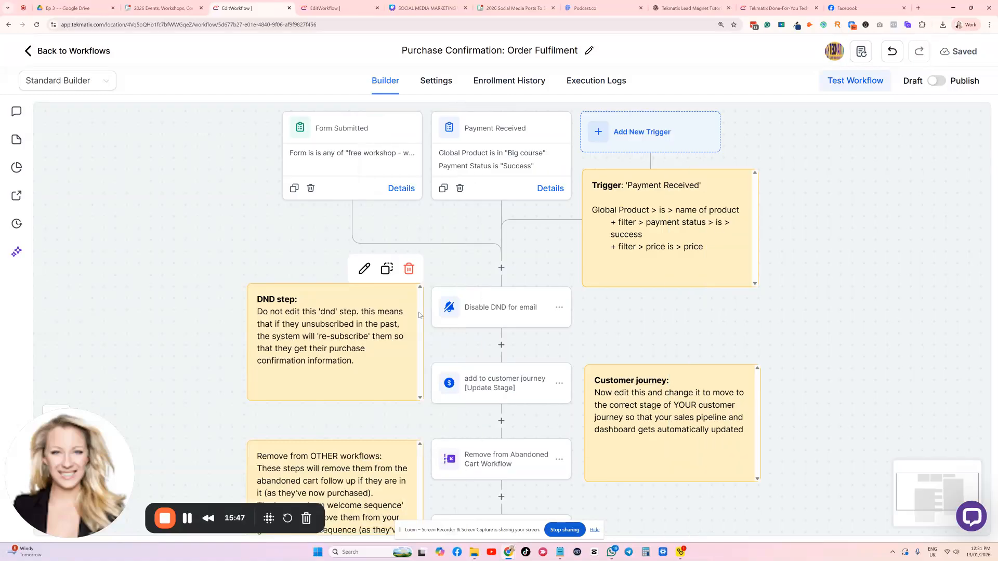
Review the triggers, explanatory notes and actions of the workflow from Disable DND for email through the tagging actions
scroll(319, 248, "down", 1)
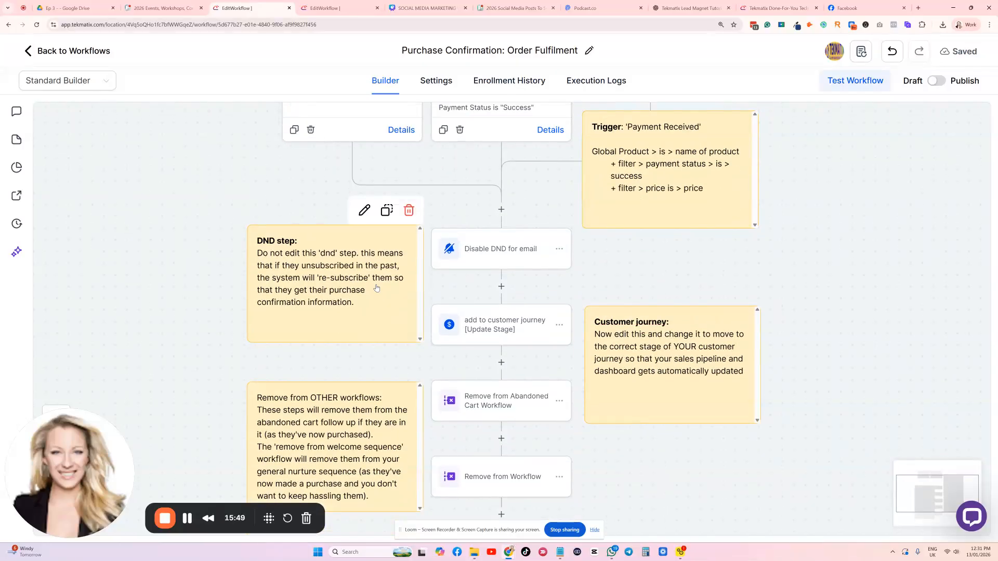
scroll(692, 271, "up", 1)
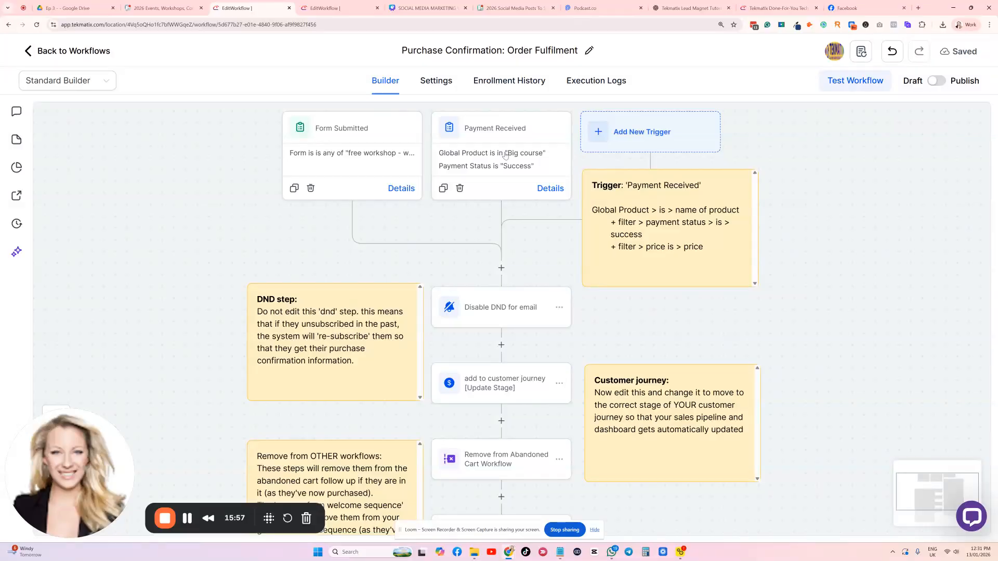
scroll(499, 178, "down", 3)
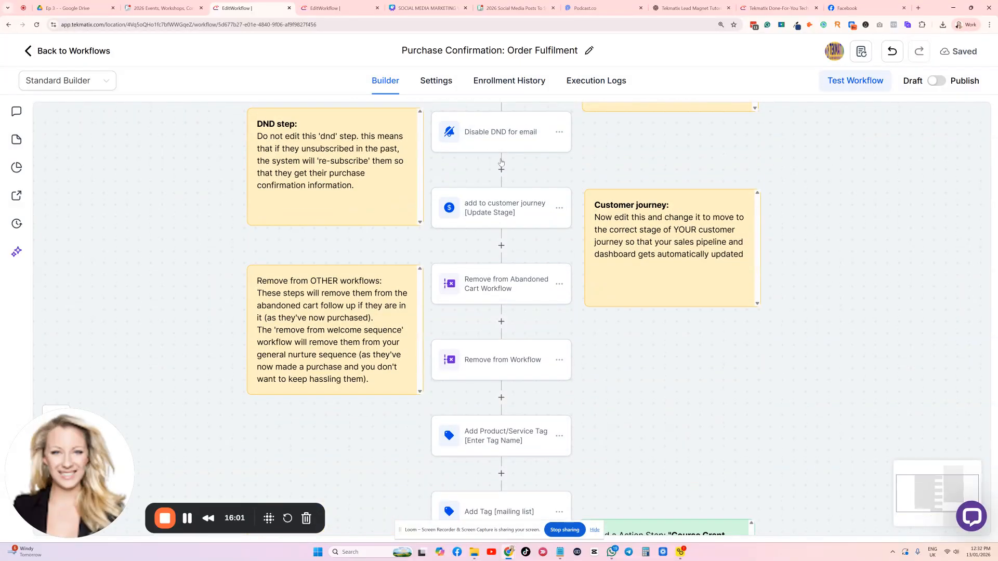
scroll(519, 185, "up", 1)
scroll(518, 194, "up", 1)
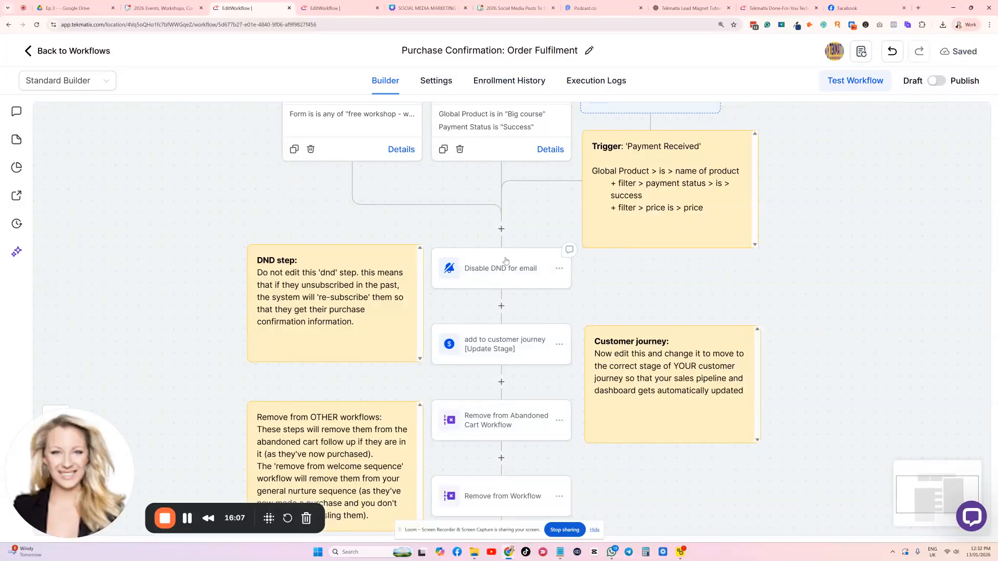
scroll(504, 275, "up", 1)
scroll(494, 283, "down", 2)
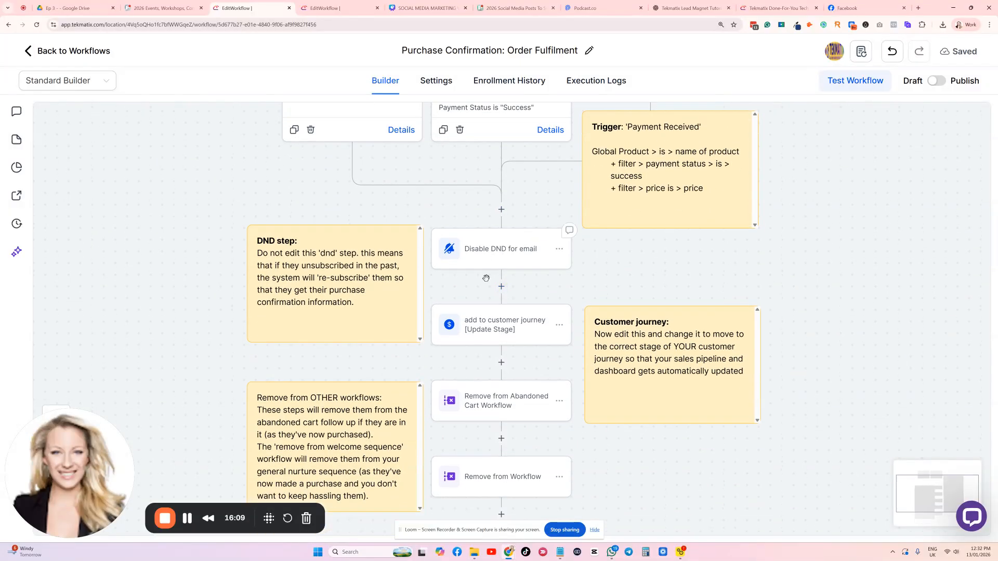
scroll(486, 220, "down", 1)
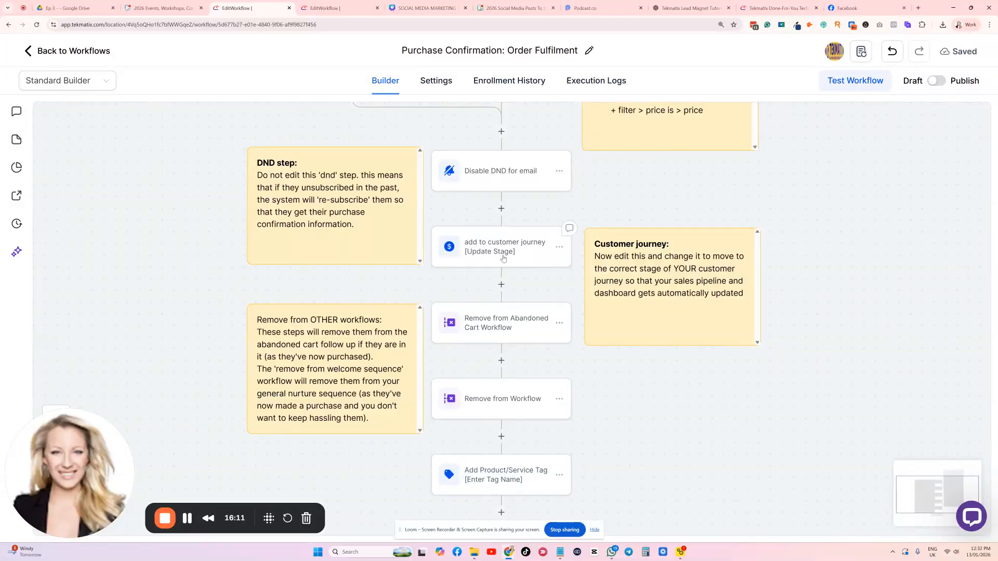
scroll(502, 229, "down", 2)
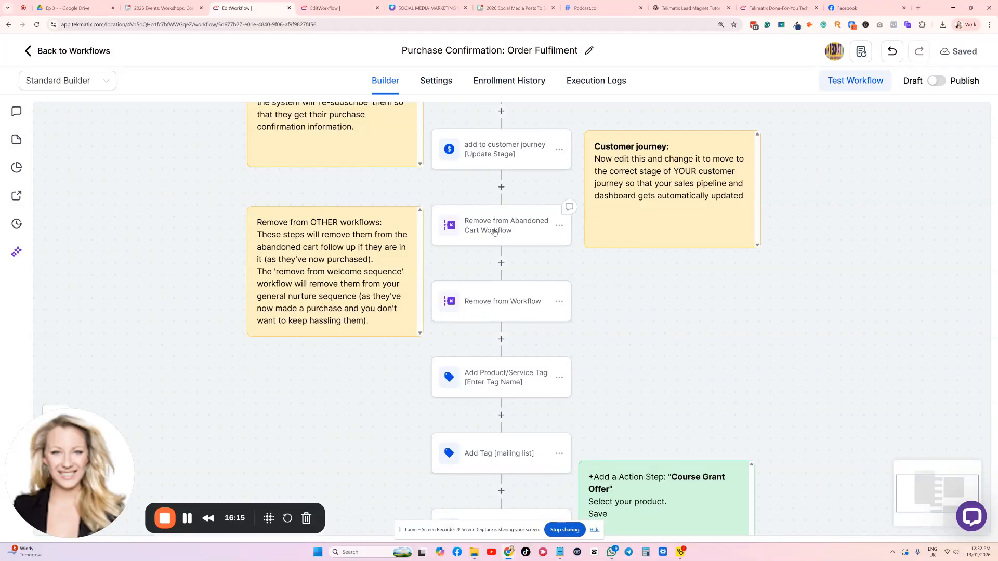
scroll(493, 232, "down", 3)
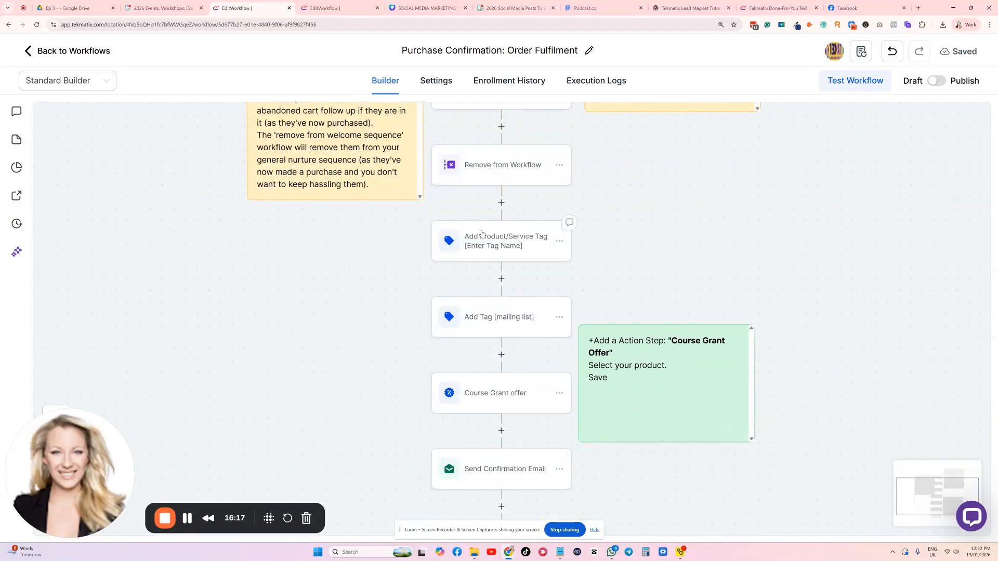
scroll(494, 249, "down", 2)
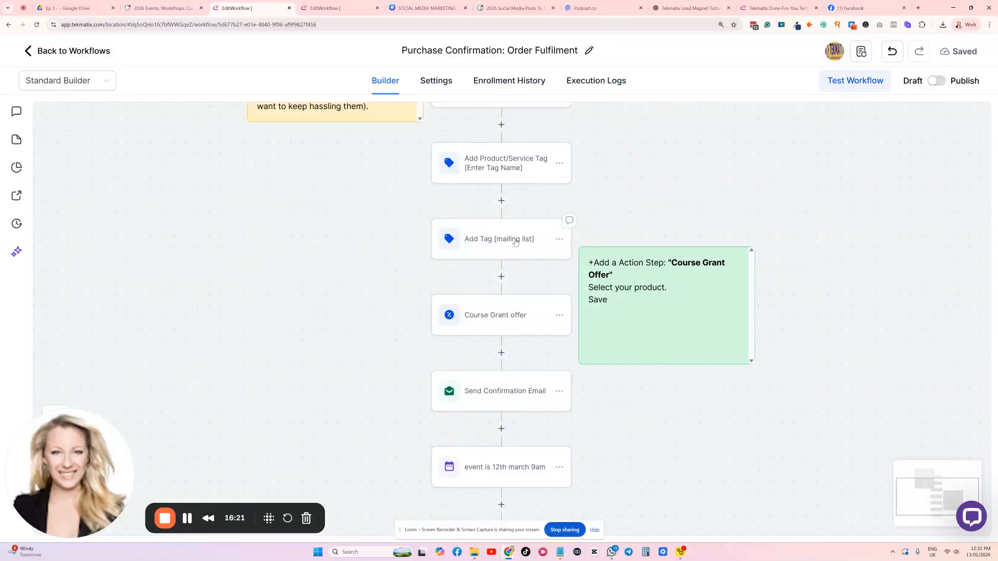
Set the Course Grant offer action's offer to FREE Workshop - Make Up Skills webinar and save the action
scroll(512, 240, "down", 2)
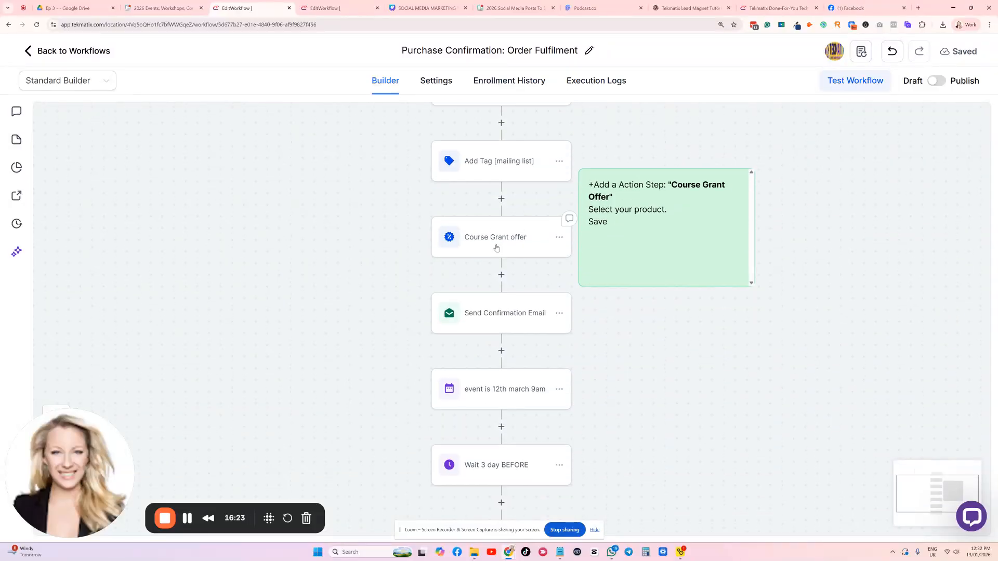
left_click(495, 245)
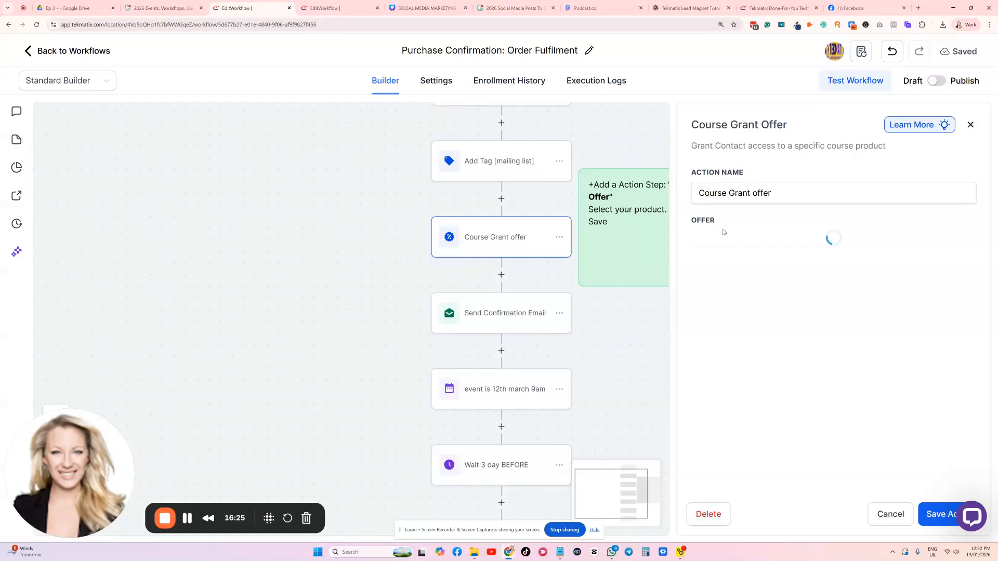
left_click(720, 244)
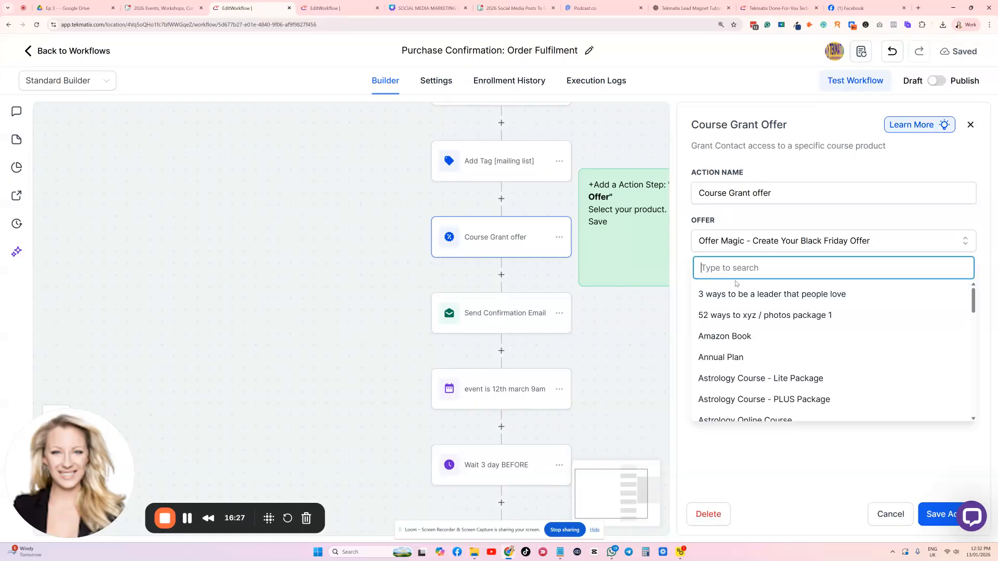
type("make")
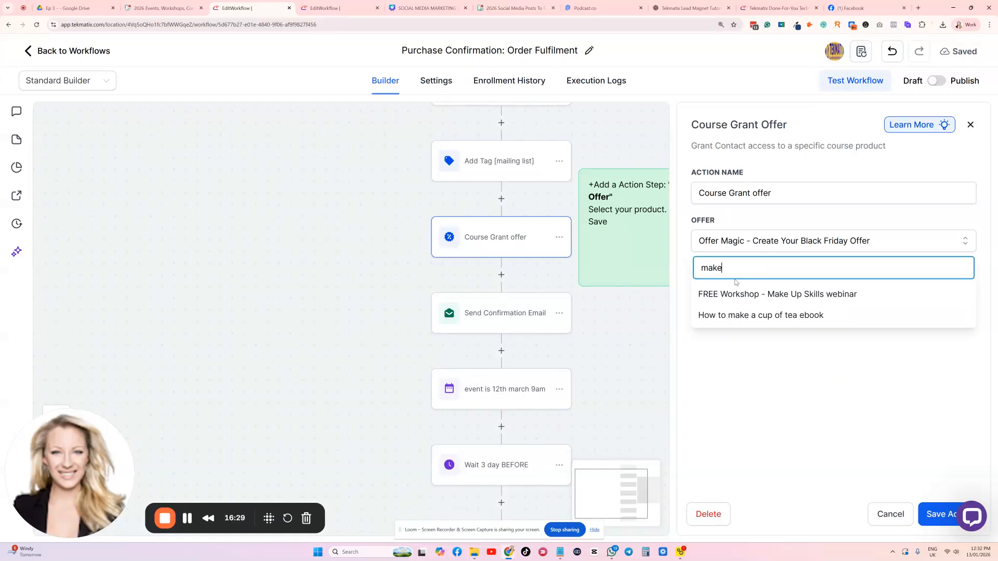
left_click(738, 295)
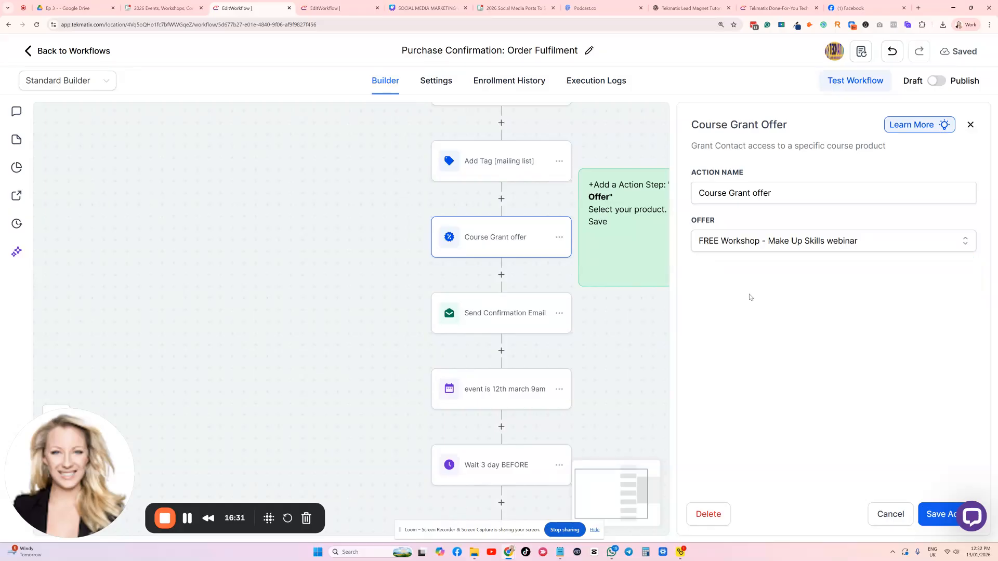
left_click(936, 515)
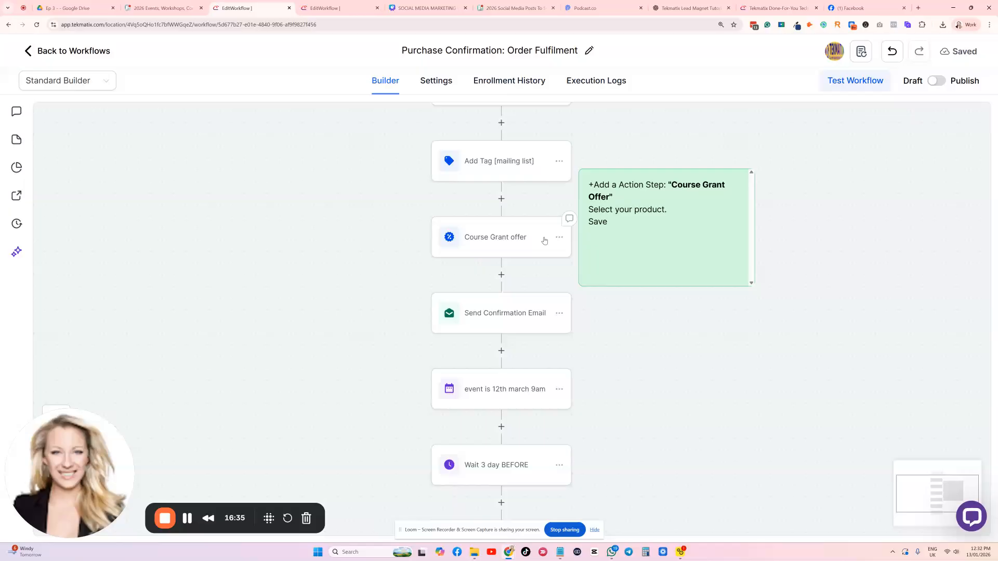
Examine the subject, email body and linked template of the Send Confirmation Email action after Course Grant offer, leaving it unchanged
scroll(520, 242, "down", 2)
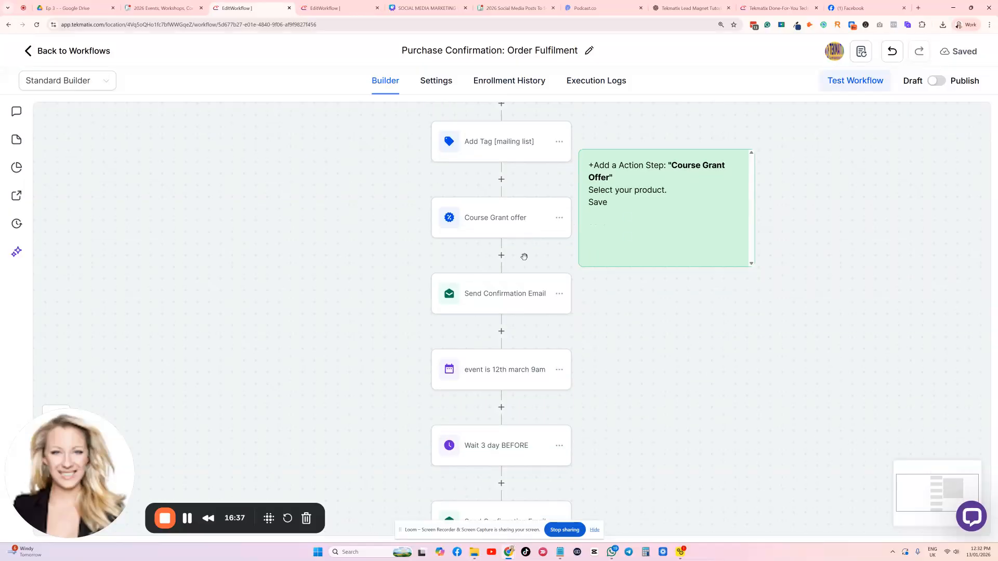
left_click(506, 248)
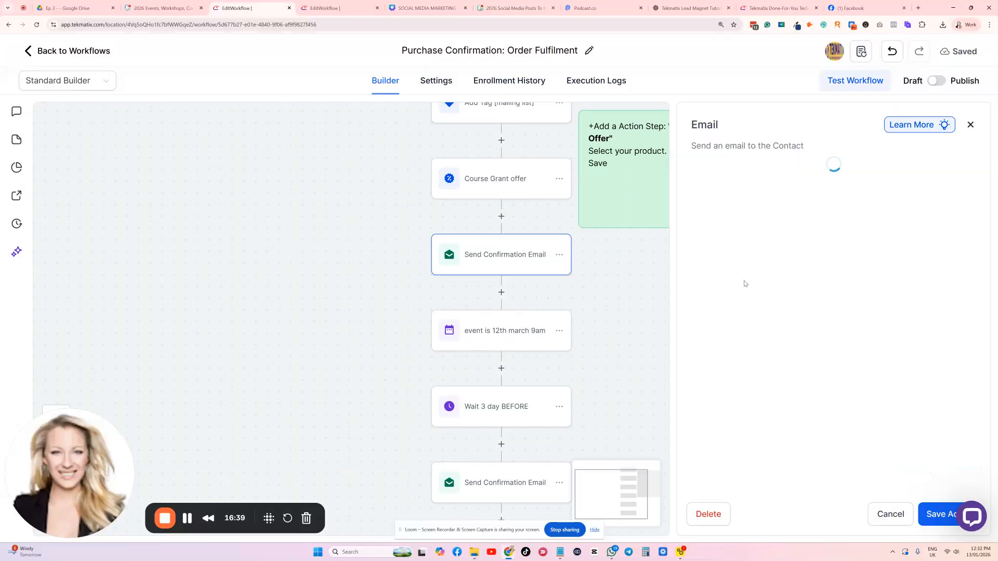
scroll(799, 290, "down", 5)
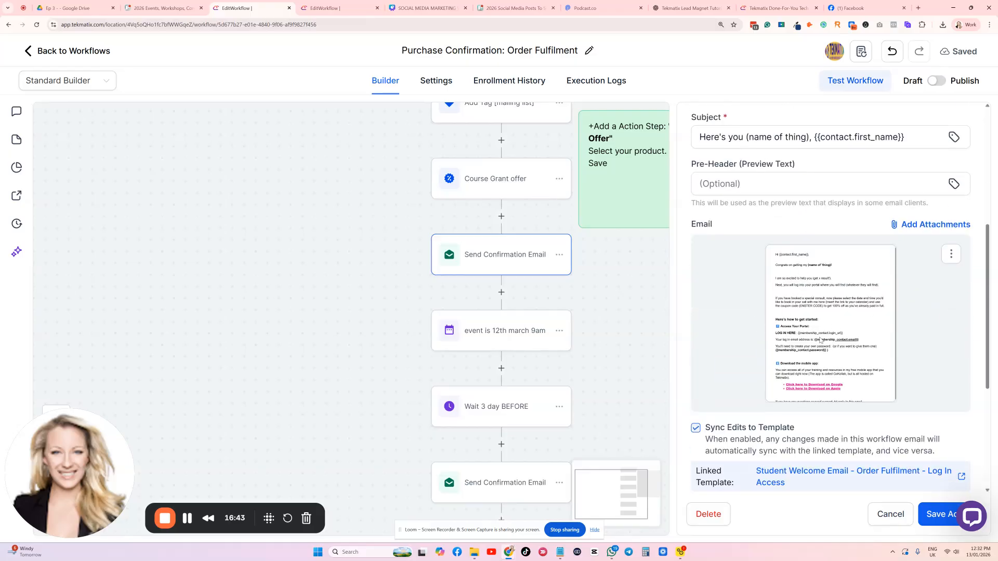
left_click(890, 515)
left_click(572, 321)
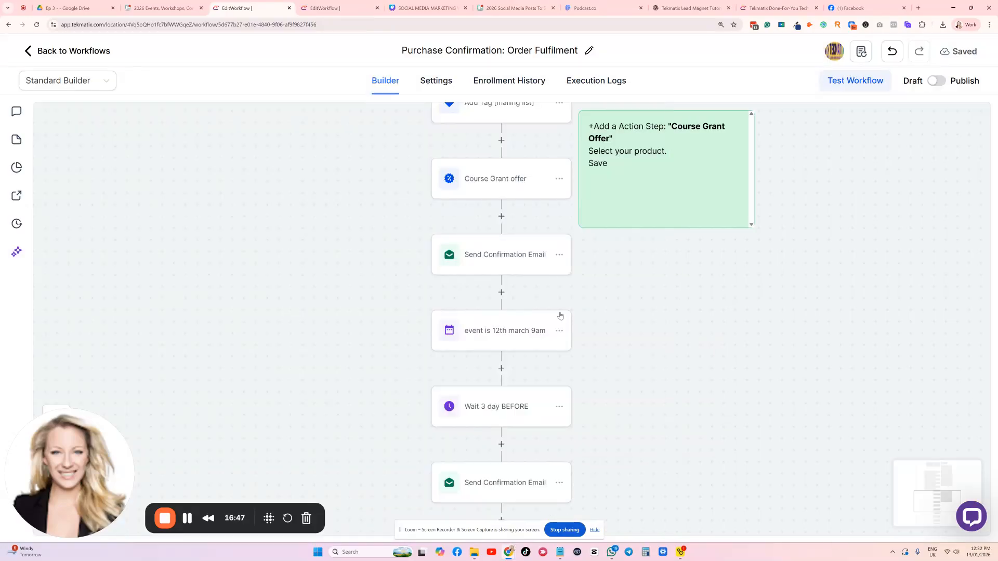
Delete the "event is 12th march 9am" action from the workflow
scroll(482, 287, "down", 1)
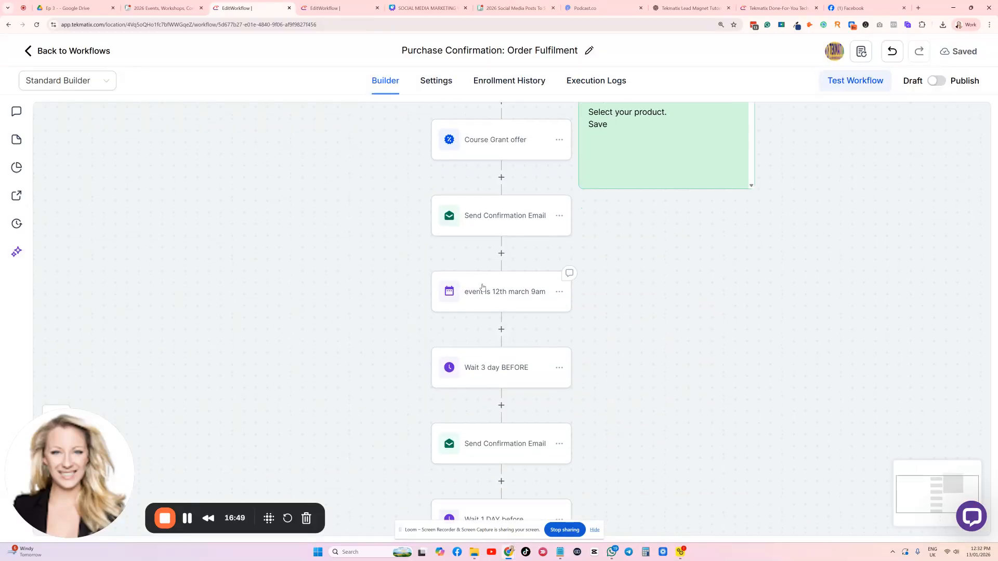
left_click(559, 293)
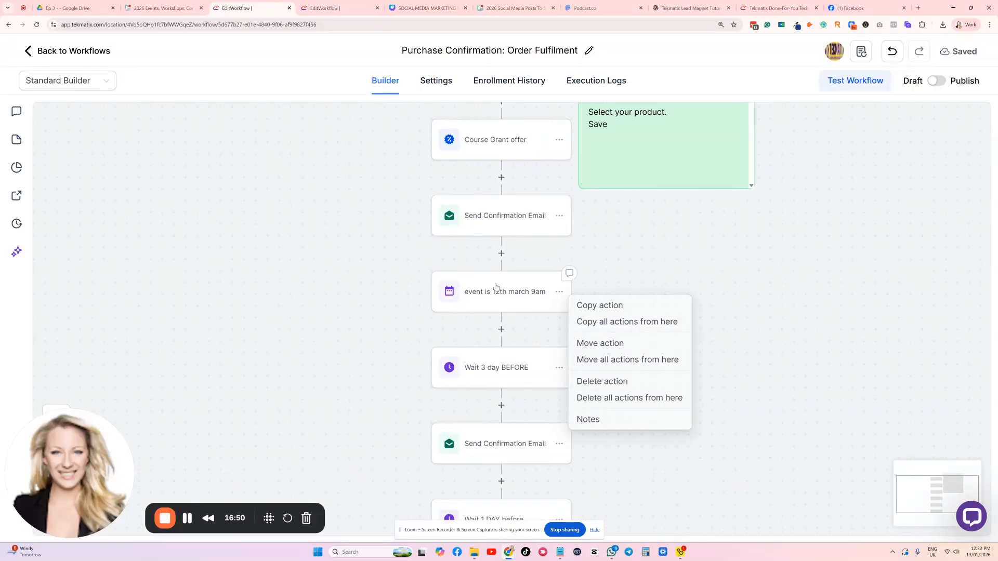
left_click(597, 383)
left_click(620, 326)
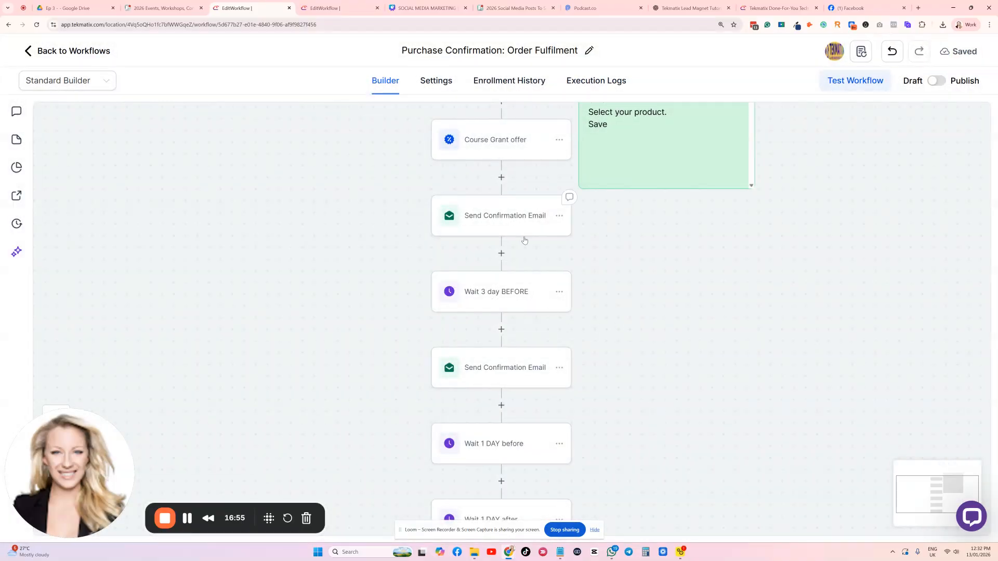
Delete the "Wait 3 day BEFORE" action that follows the first Send Confirmation Email
scroll(563, 306, "down", 1)
scroll(575, 251, "up", 2)
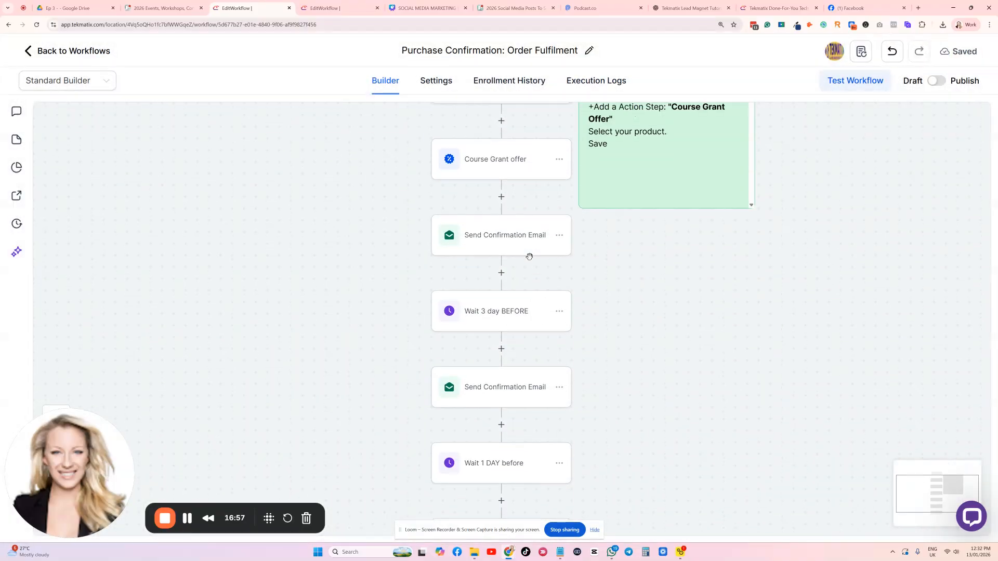
left_click(559, 311)
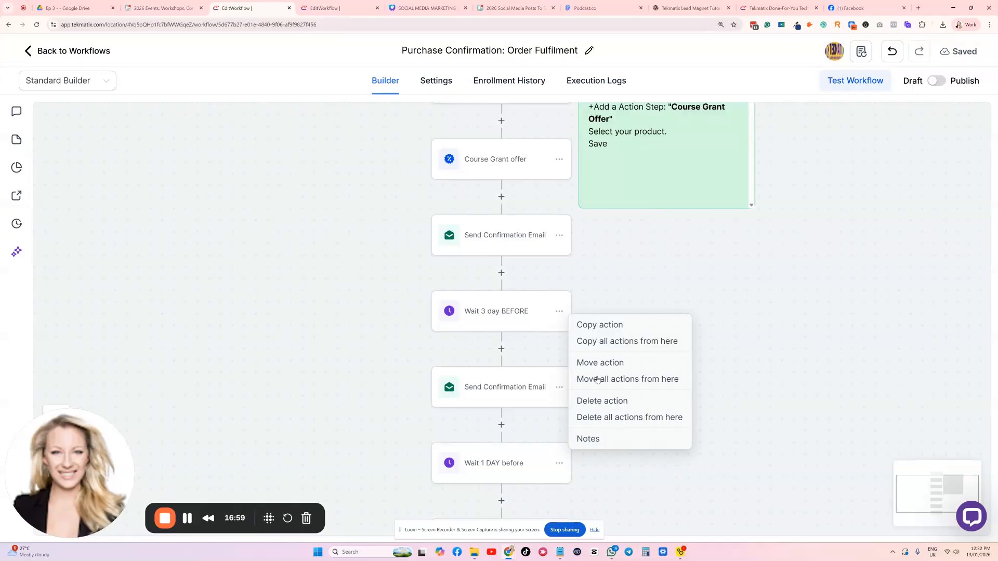
left_click(605, 400)
left_click(634, 324)
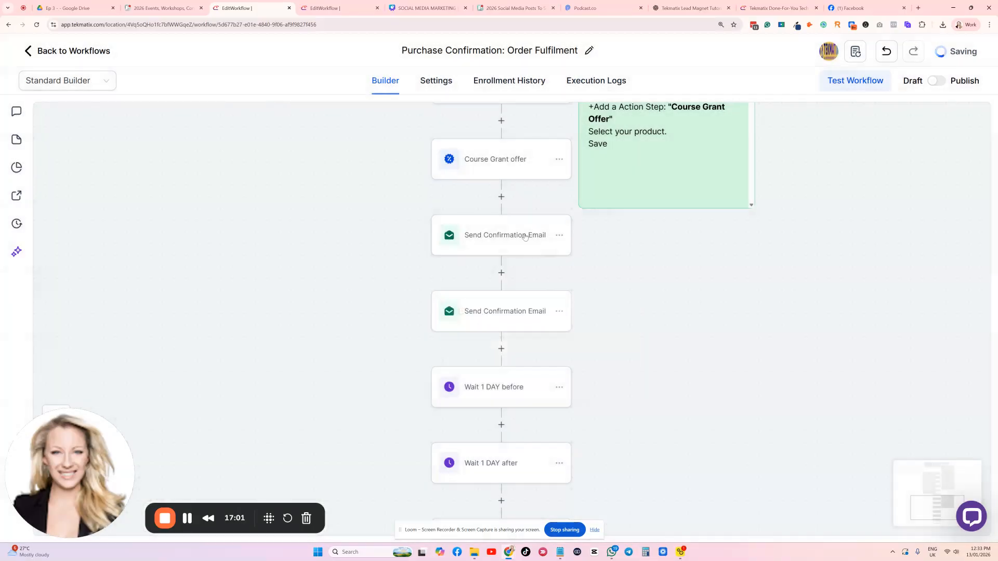
Set the "Wait 1 DAY before" action to a Time Delay of 7 days
scroll(491, 267, "up", 1)
scroll(491, 268, "up", 1)
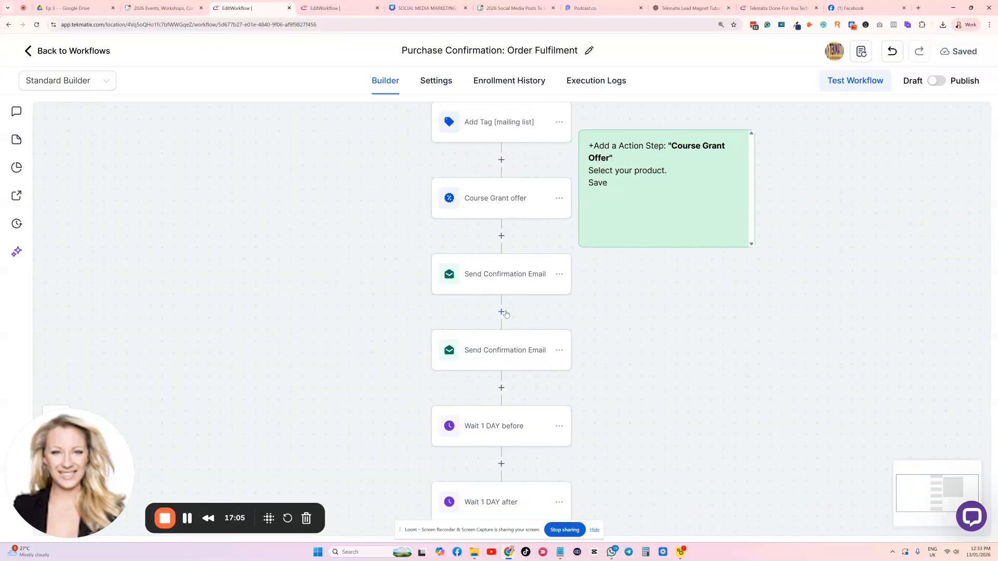
scroll(500, 321, "down", 5)
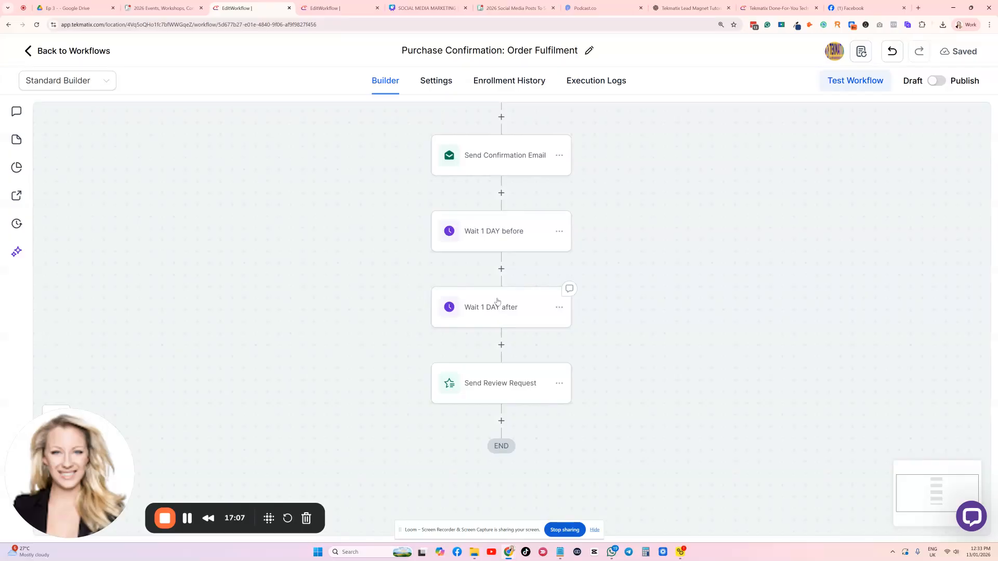
scroll(498, 253, "up", 4)
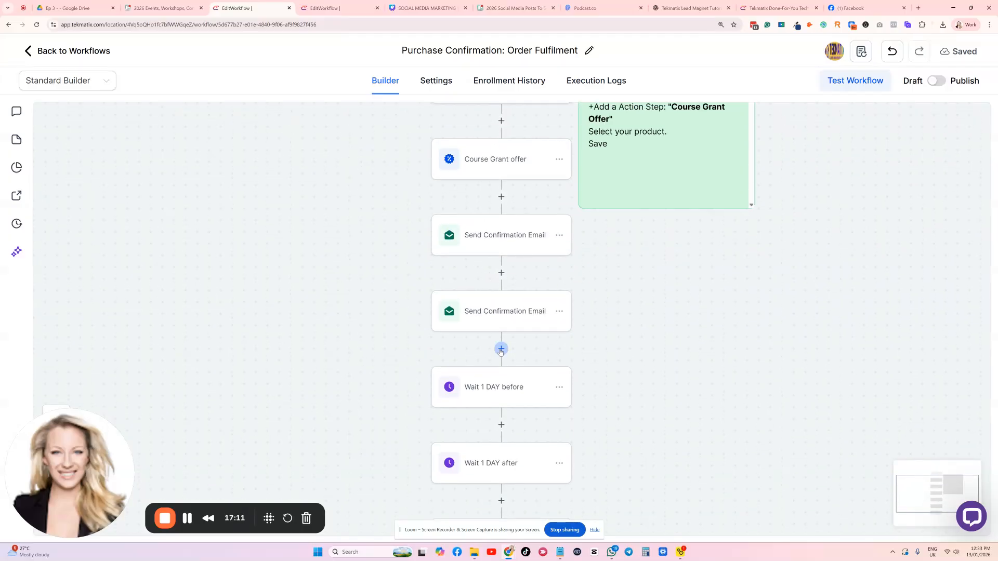
left_click(509, 387)
left_click(537, 248)
left_click(533, 296)
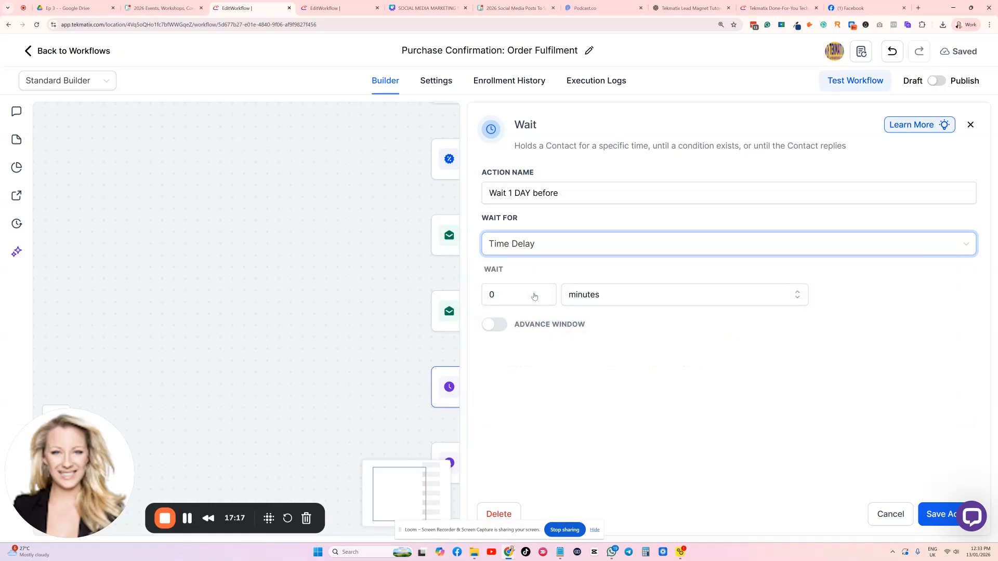
double_click(520, 290)
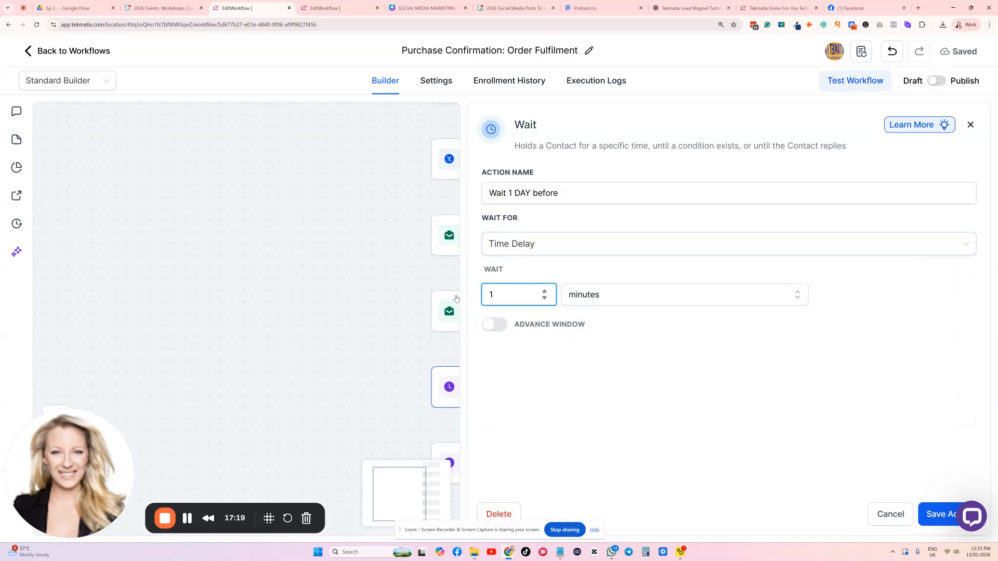
left_click(587, 292)
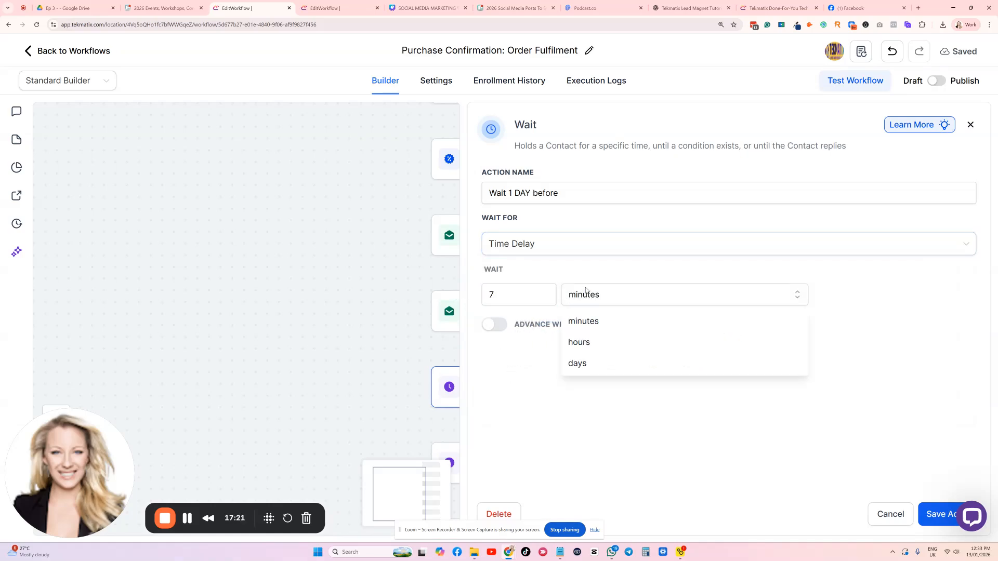
left_click(601, 361)
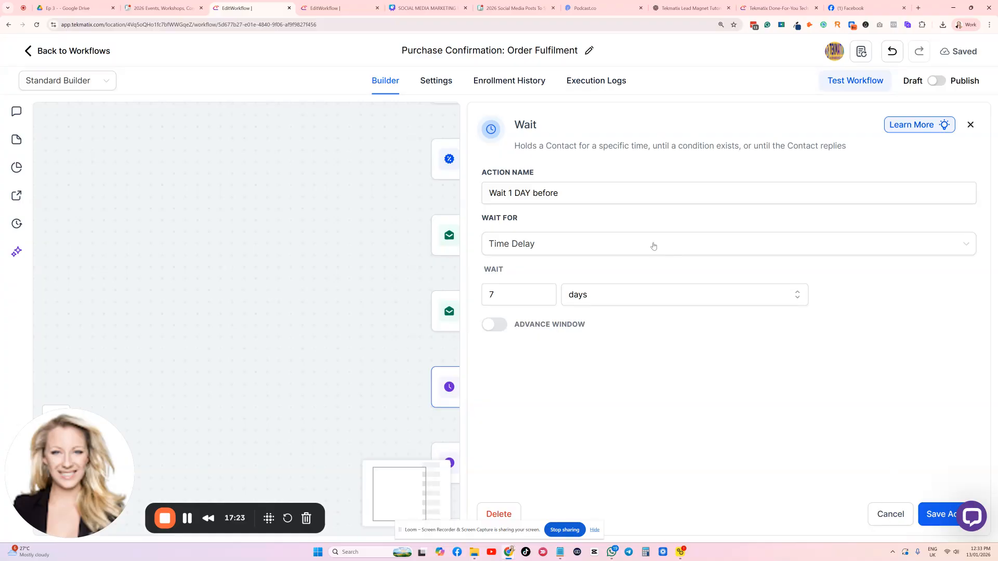
Rename the wait action as "Wait 7 days" and save it
left_click_drag(559, 193, 507, 193)
type("7 daya")
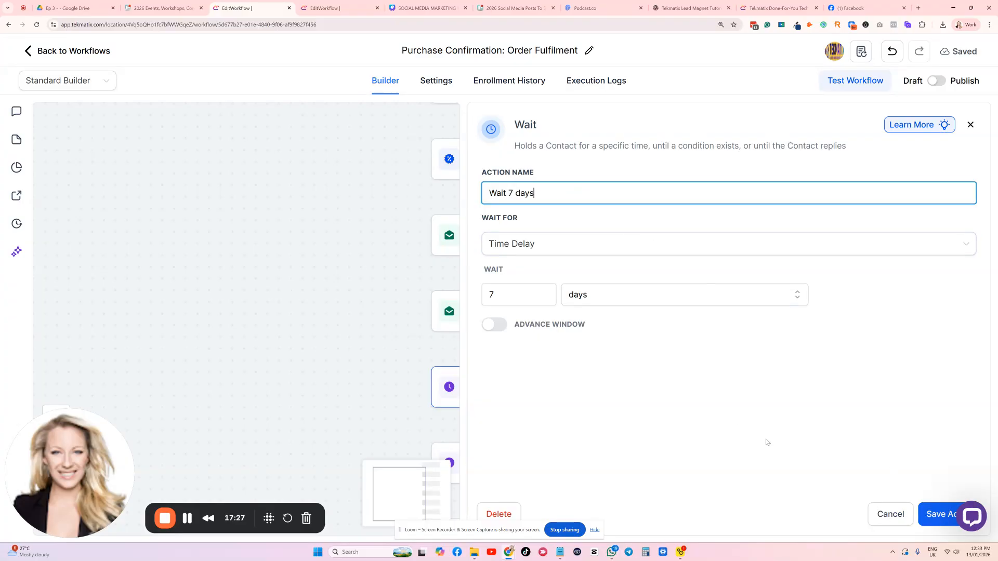
left_click(944, 514)
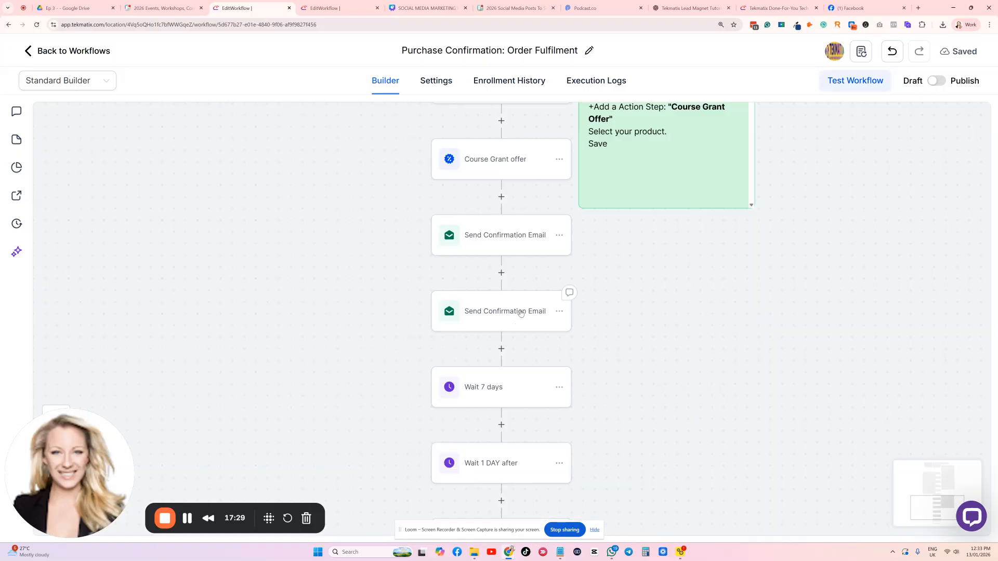
Delete the second Send Confirmation Email action, directly above "Wait 7 days"
left_click(558, 311)
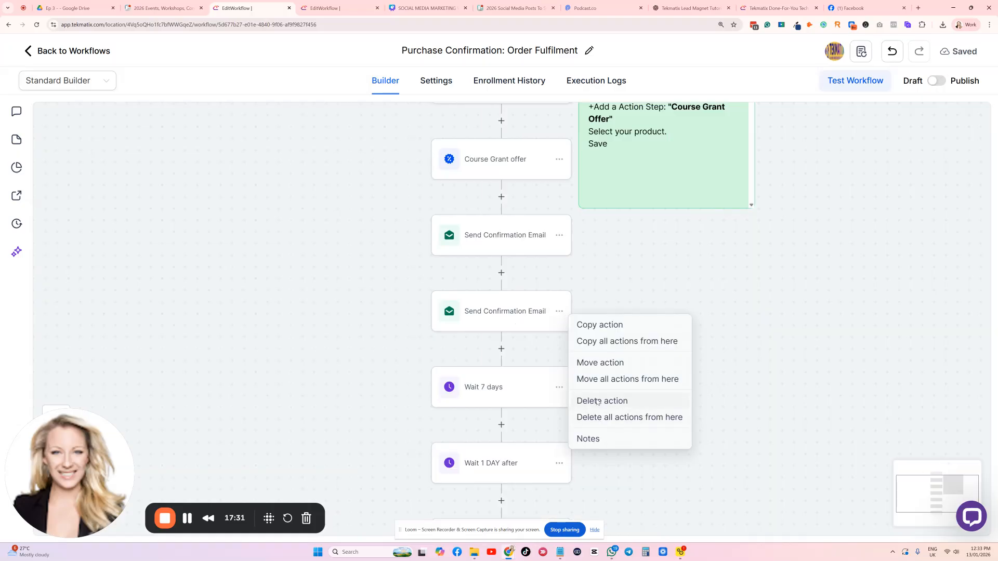
left_click(597, 402)
left_click(623, 323)
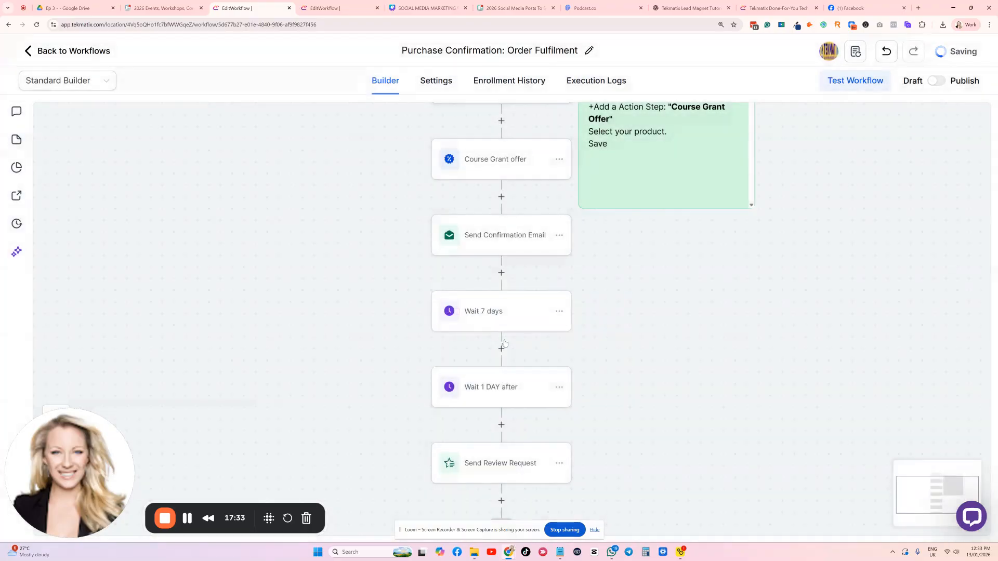
Add a Send Email action between "Wait 1 DAY after" and Send Review Request
left_click(501, 424)
type("email")
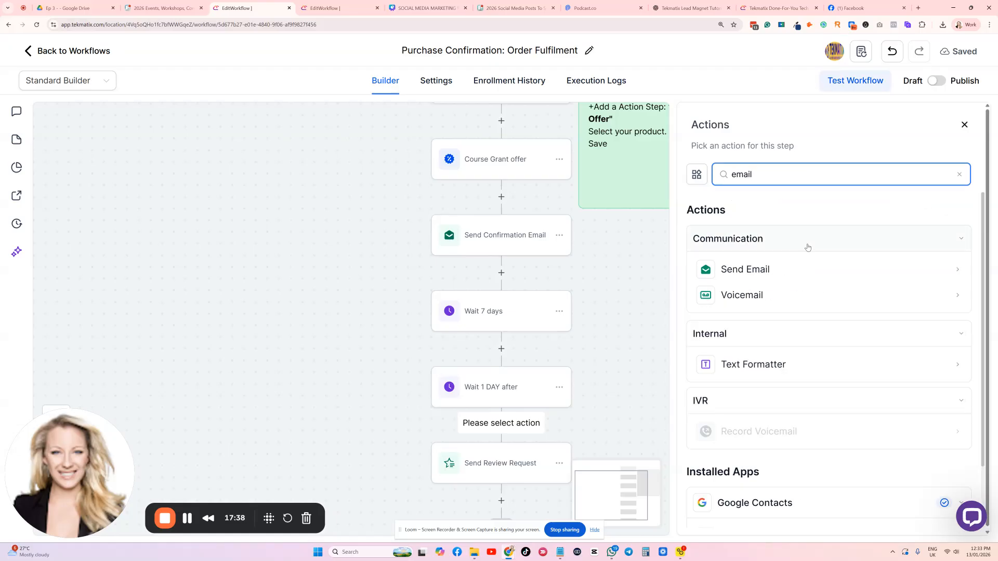
left_click(789, 266)
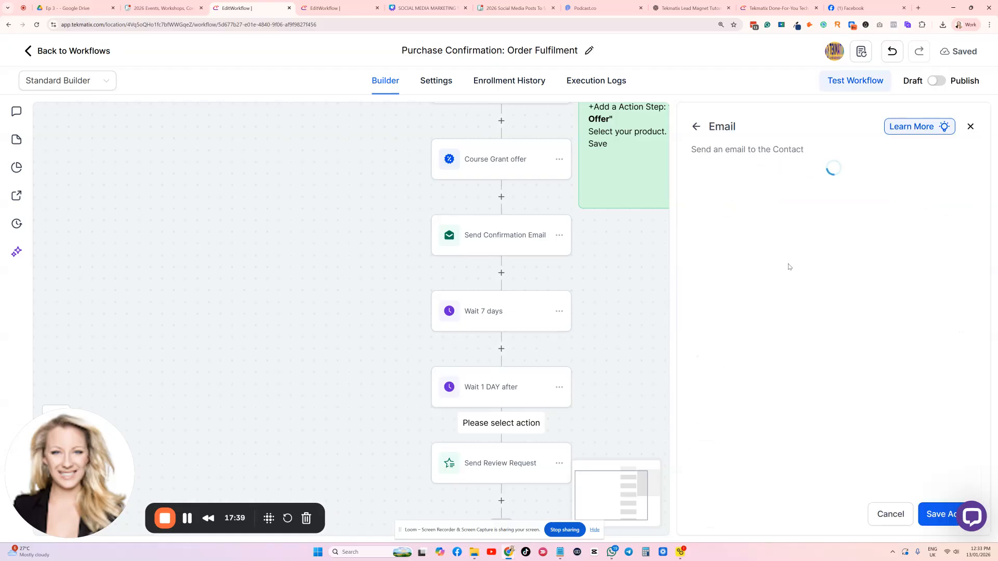
scroll(756, 385, "down", 2)
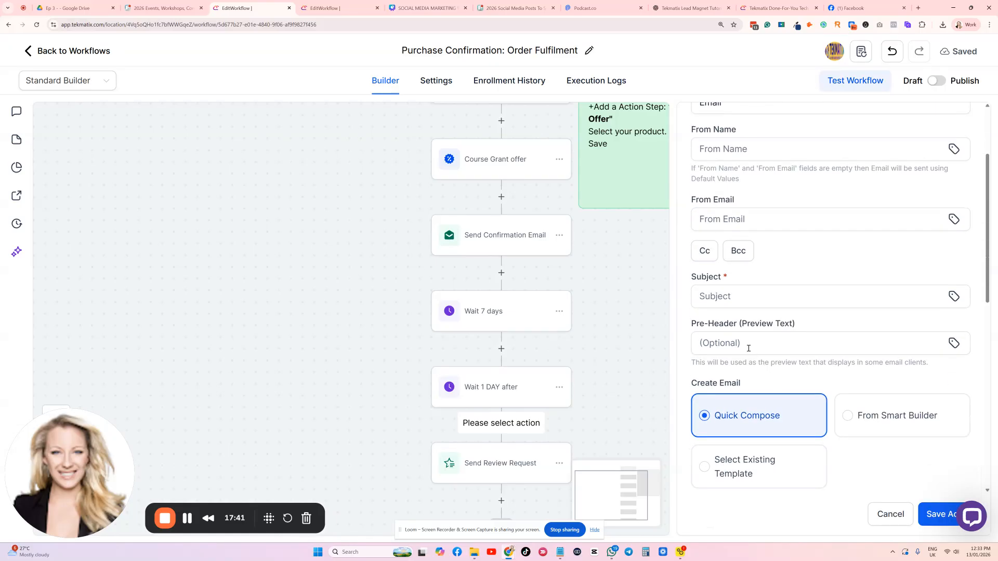
scroll(754, 359, "down", 2)
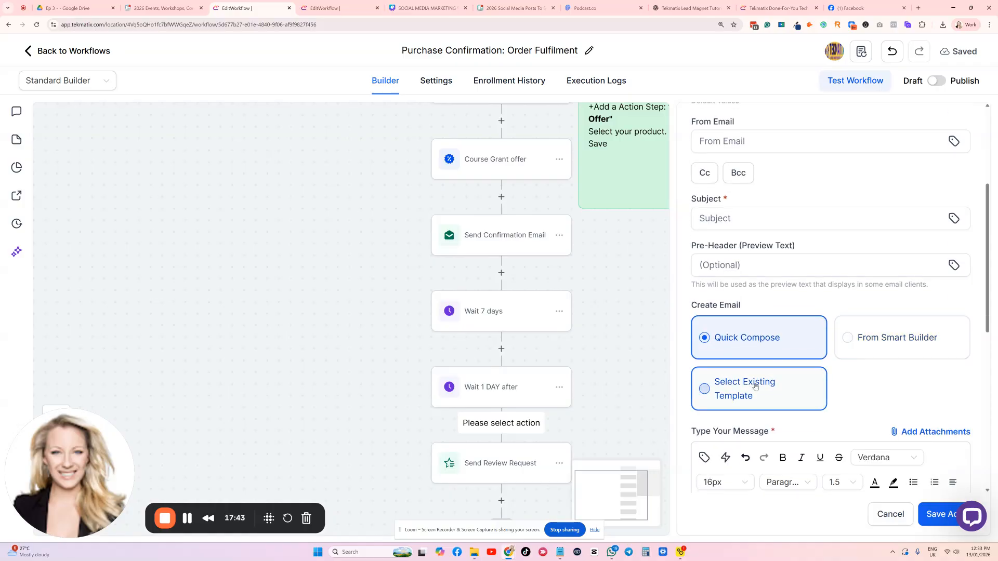
left_click(752, 385)
scroll(745, 328, "down", 2)
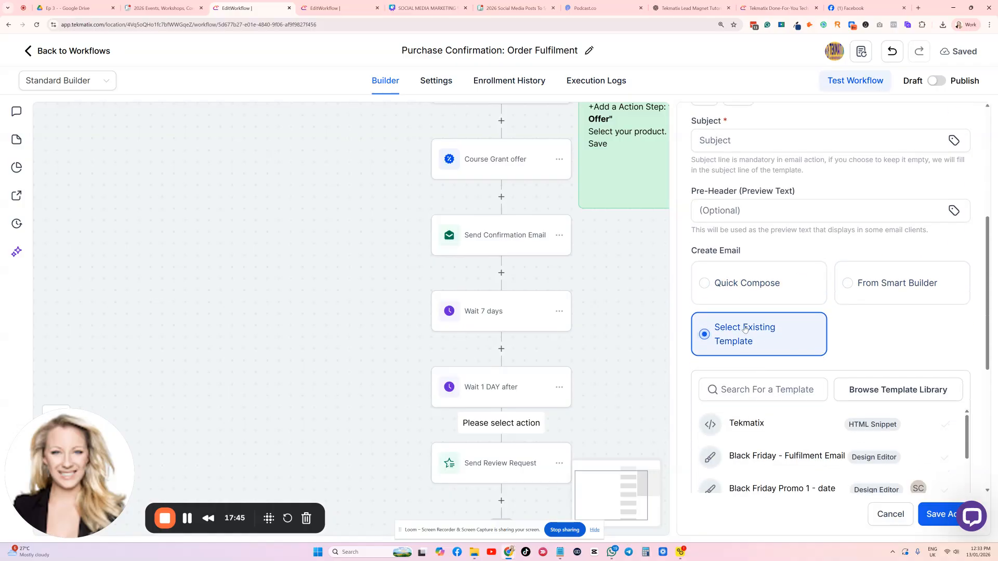
scroll(753, 332, "down", 3)
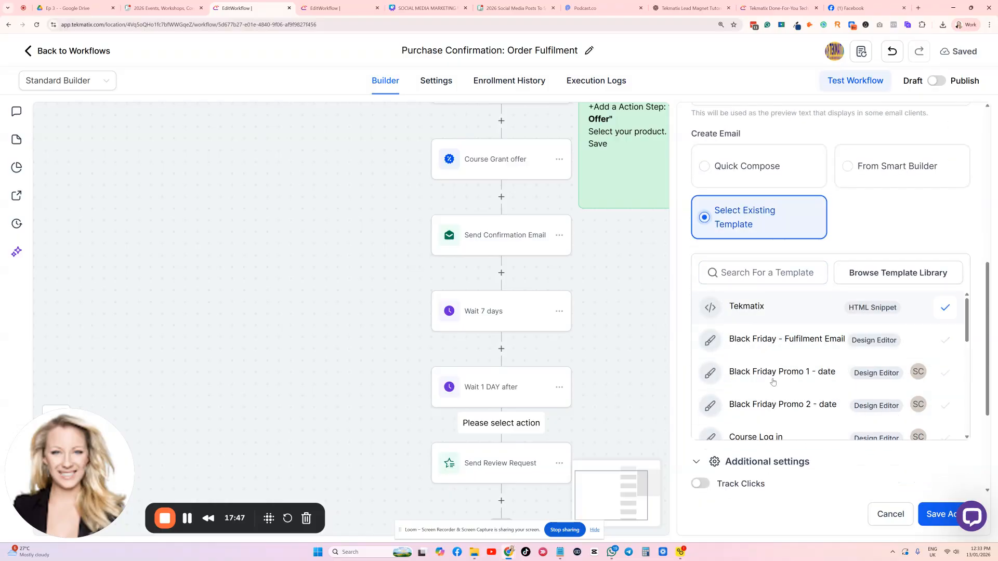
left_click(762, 317)
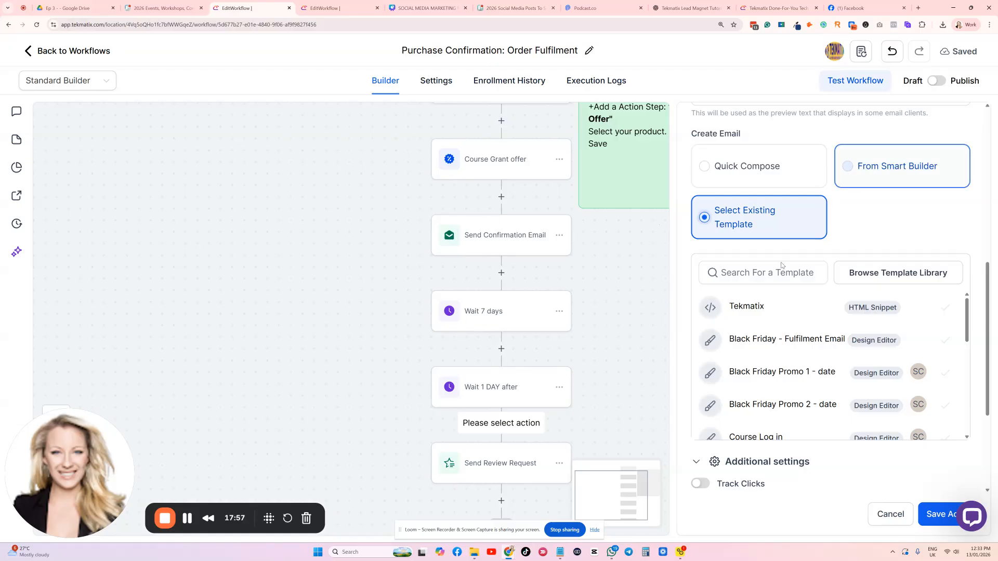
Choose Quick Compose for the email and start the message with the greeting "hi {{contact.first_name}}," using the contact's First Name custom value
left_click(748, 171)
left_click(760, 371)
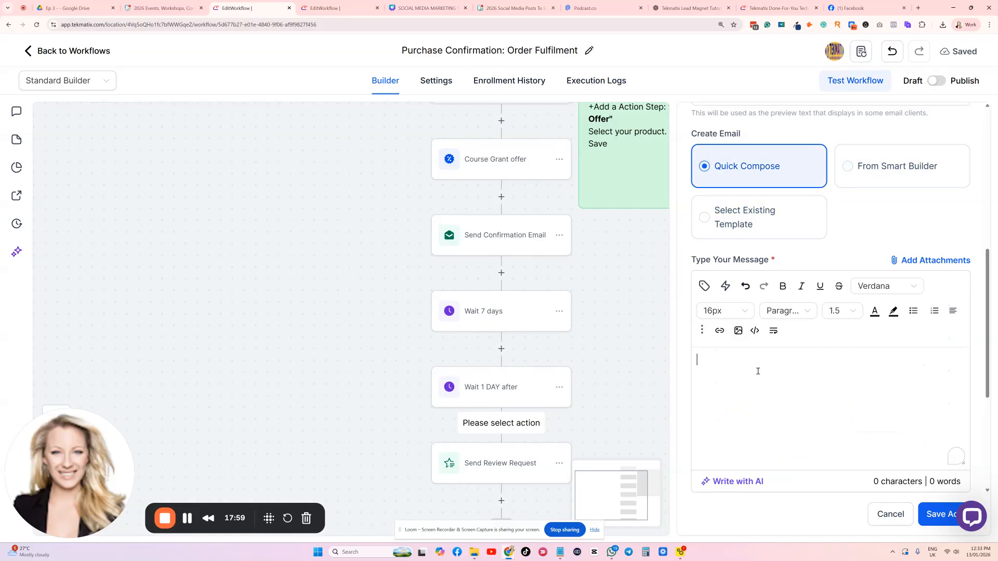
type("hi")
left_click(704, 286)
left_click(596, 190)
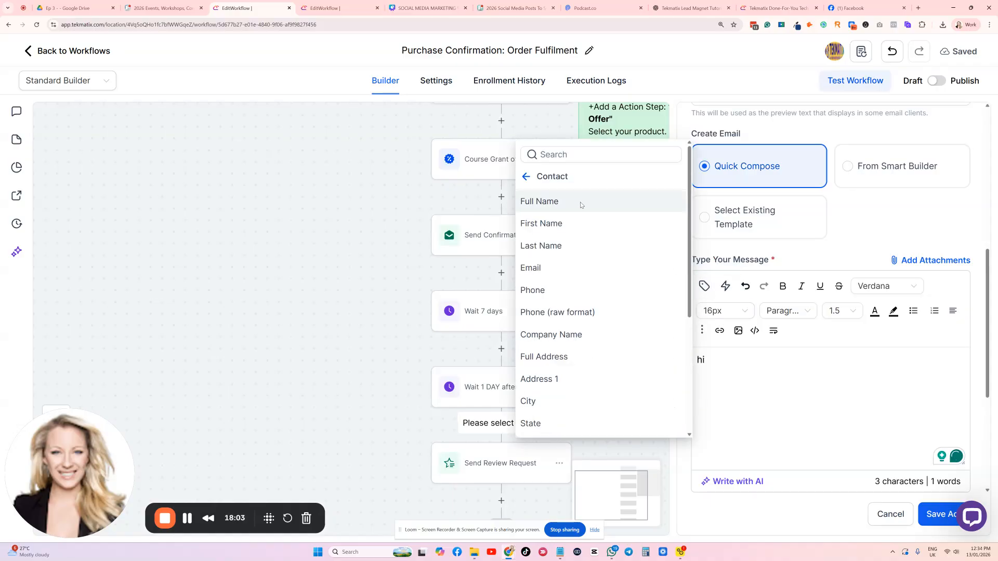
left_click(563, 223)
type(",")
key("Return")
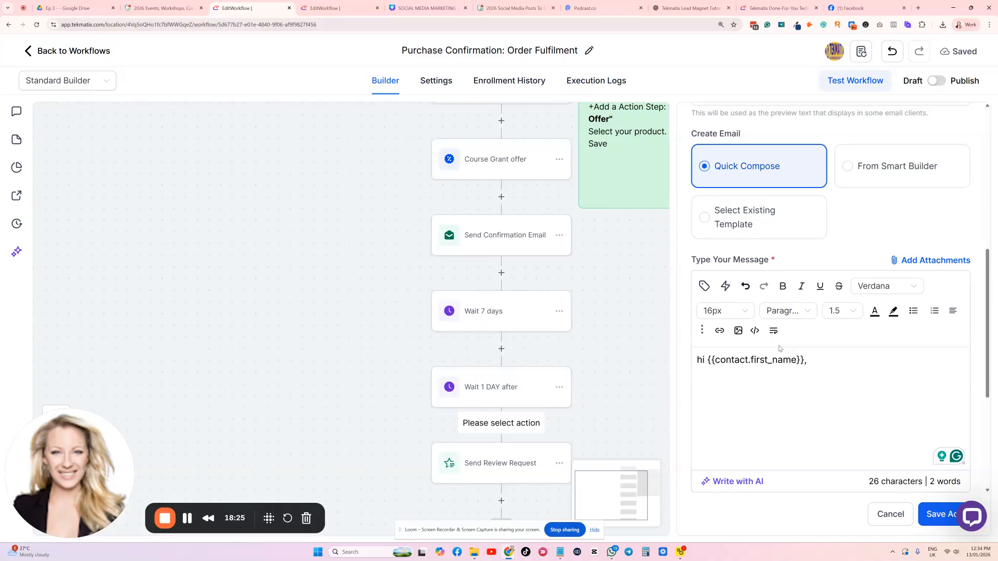
Paste the makeup workshop follow-up text below the greeting, starting new paragraphs at "Seven days ago" and "Here's how you can access it"
type("Hello, how are you going? Seven days ago you purchased my makeup workshop. Have you had chance to log into it yet? Here's how you can access it to jump in and join us now. I'm stoked to have you here and let me know if you have any questions. P.S. If you want a better one-on-one appointment, you can do that by clicking on my calendar booking link here.")
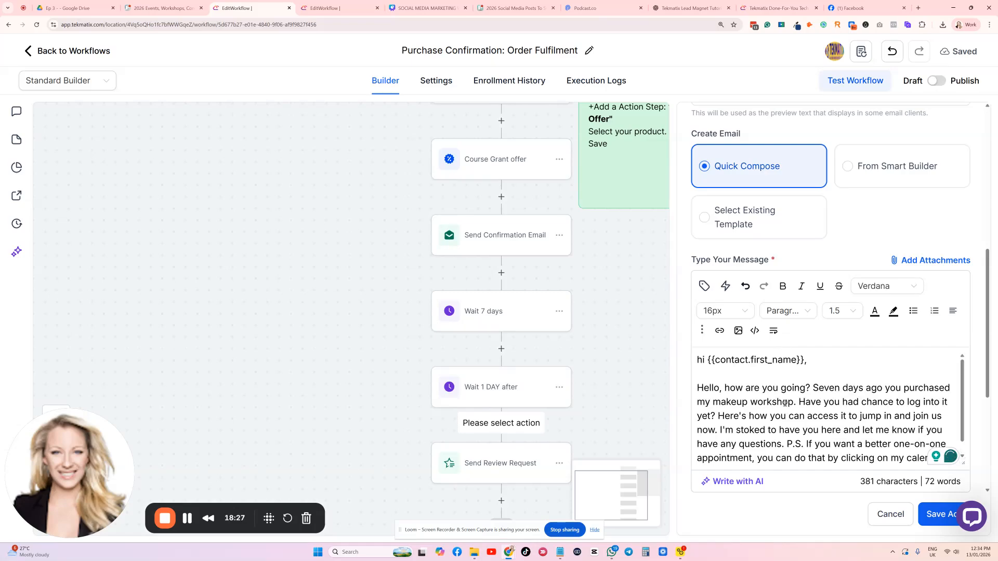
key("Return")
key("Return")
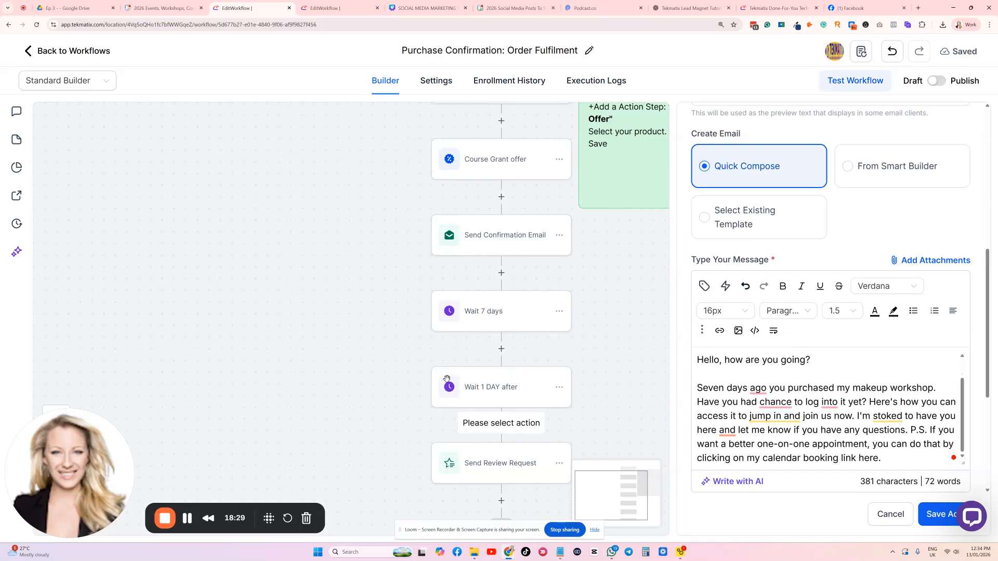
scroll(805, 409, "down", 2)
key("Return")
key("Return")
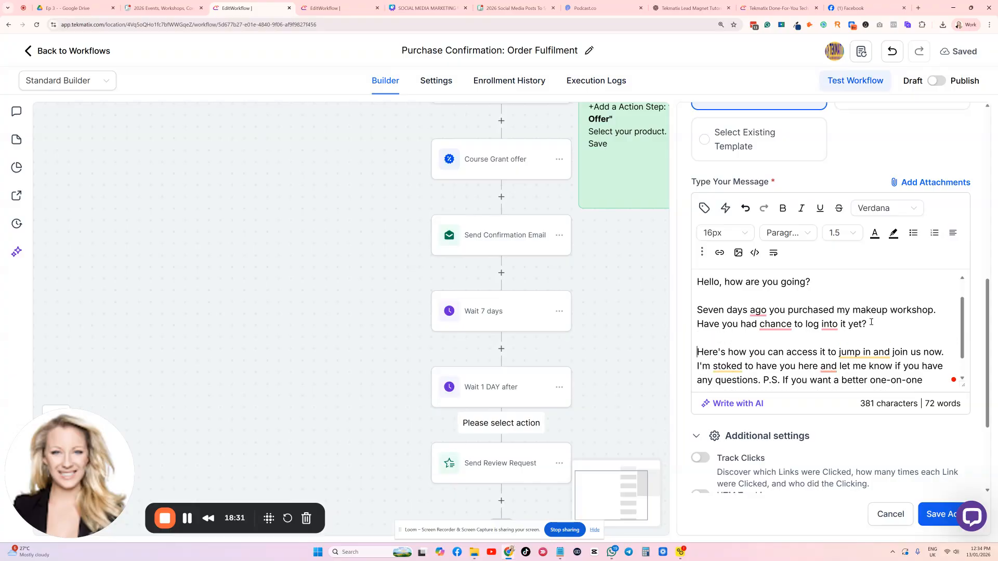
Move the "P.S." sentence about the one-on-one appointment into its own paragraph
scroll(832, 338, "down", 1)
mouse_move(773, 341)
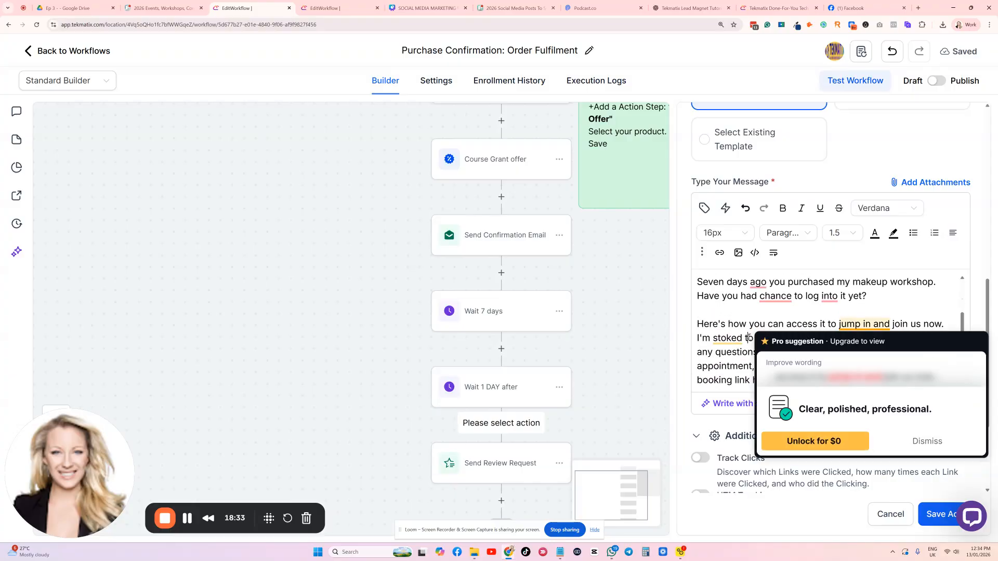
left_click(881, 441)
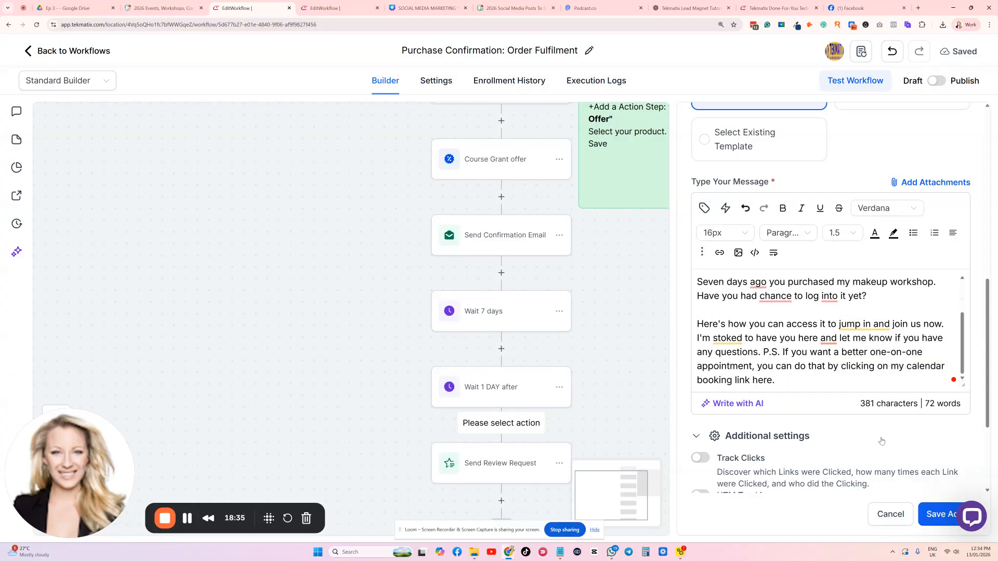
left_click(765, 351)
key("Return")
key("Return")
scroll(861, 355, "down", 3)
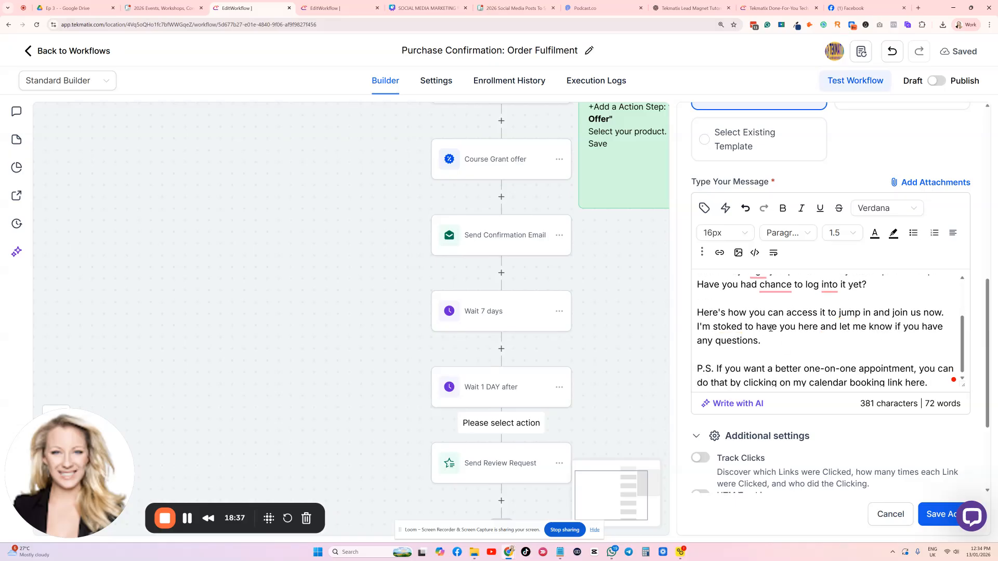
Add a separate "Log in link:" line after the paragraph ending in "any questions."
scroll(768, 270, "up", 2)
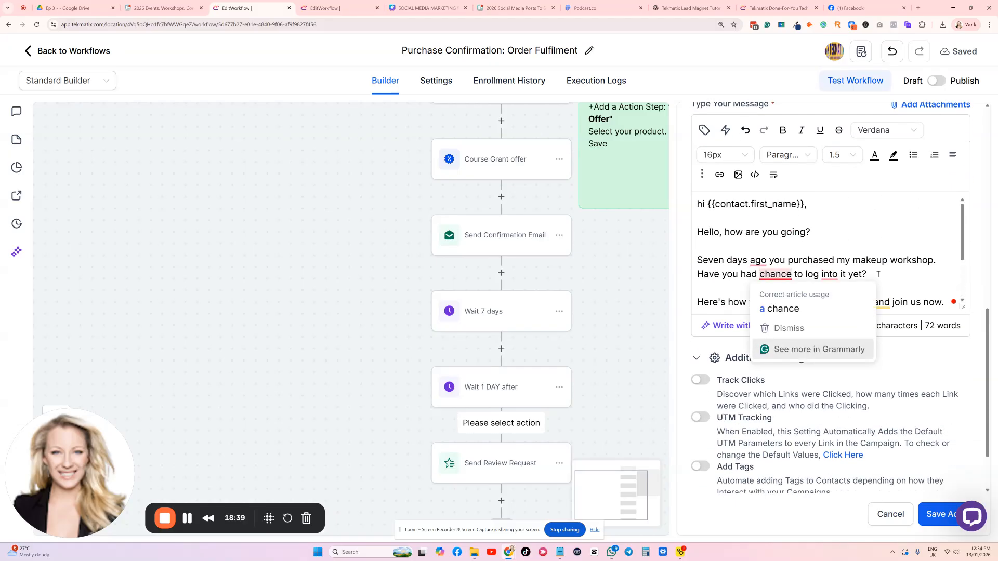
scroll(820, 289, "down", 1)
left_click(777, 293)
key("Return")
key("Return")
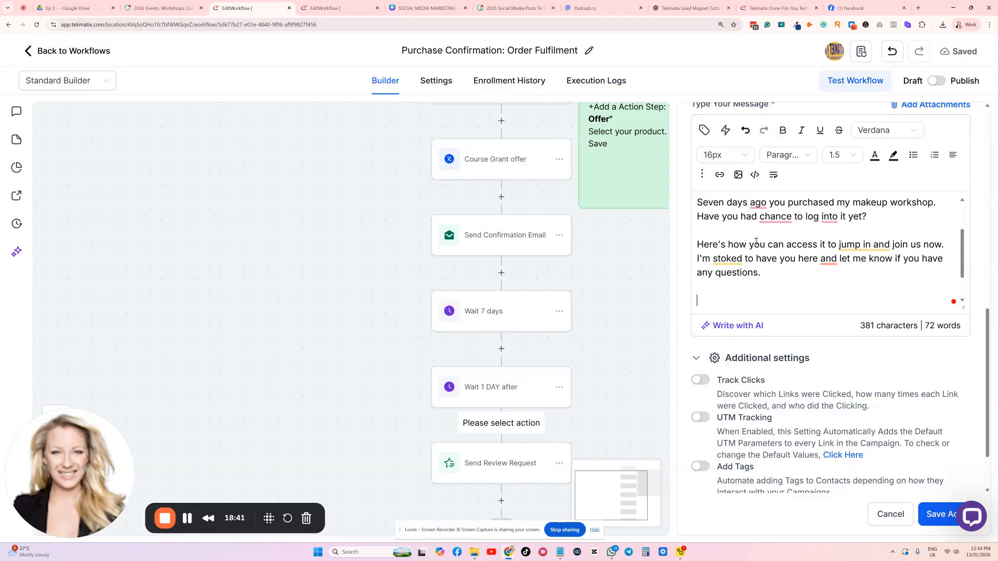
type("Log in link:")
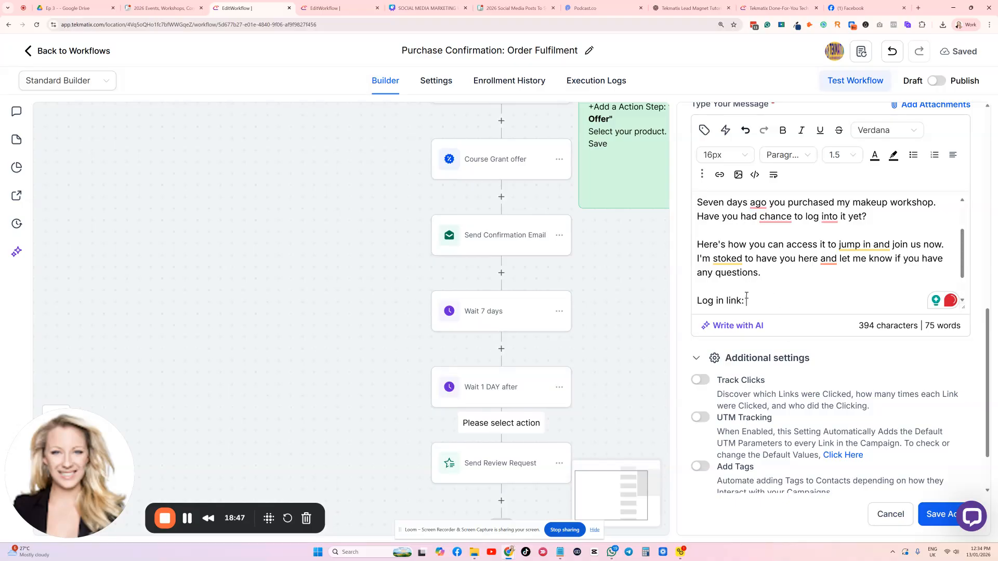
Insert the Client Portal Contact value Login URL (Magic Link) after "Log in link:"
left_click(704, 130)
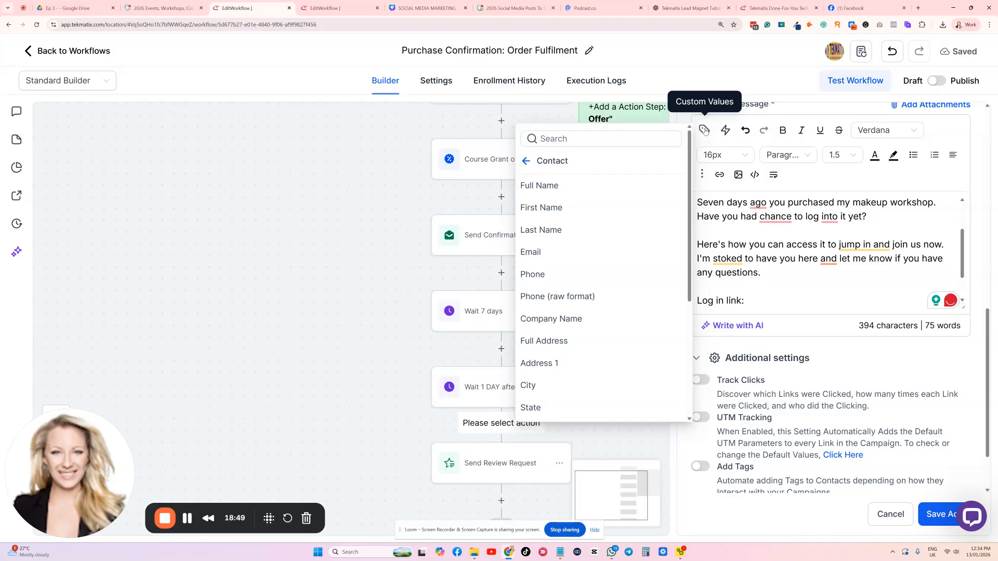
left_click(528, 162)
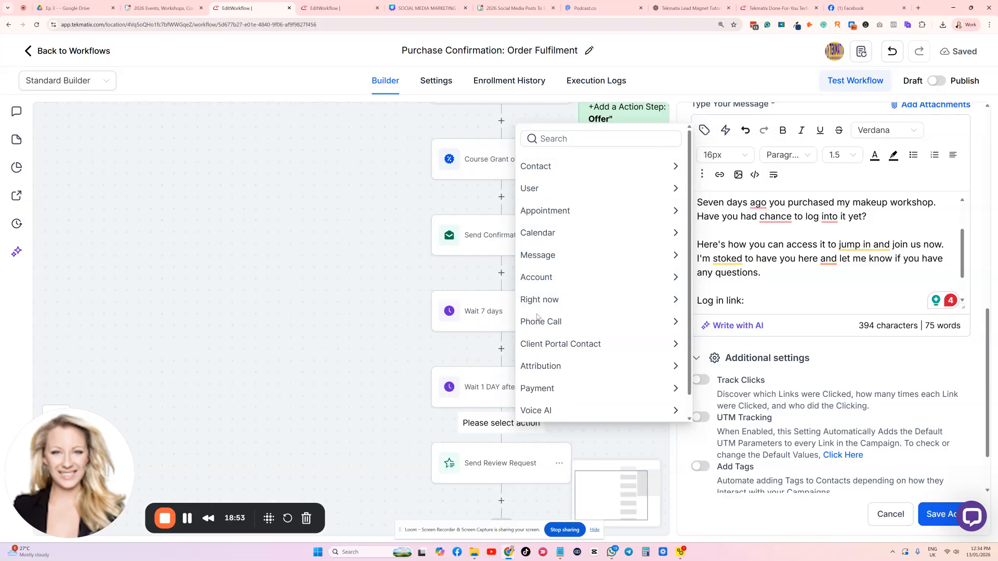
scroll(551, 238, "down", 1)
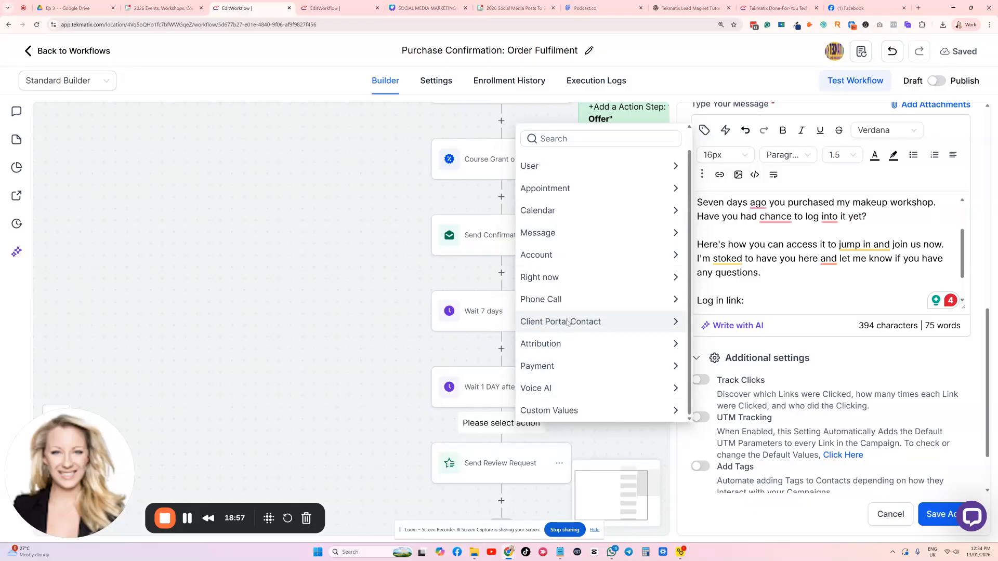
left_click(596, 322)
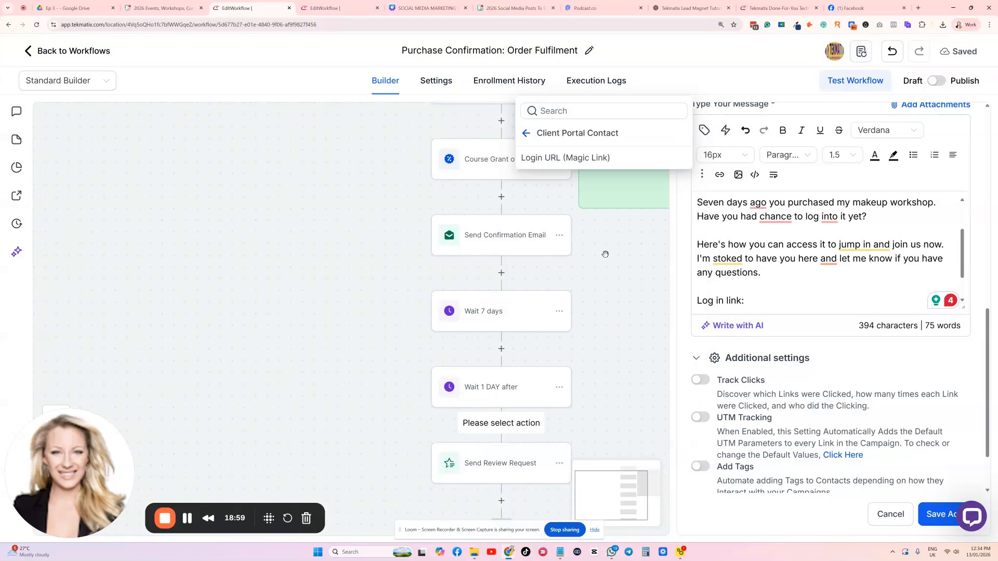
left_click(560, 158)
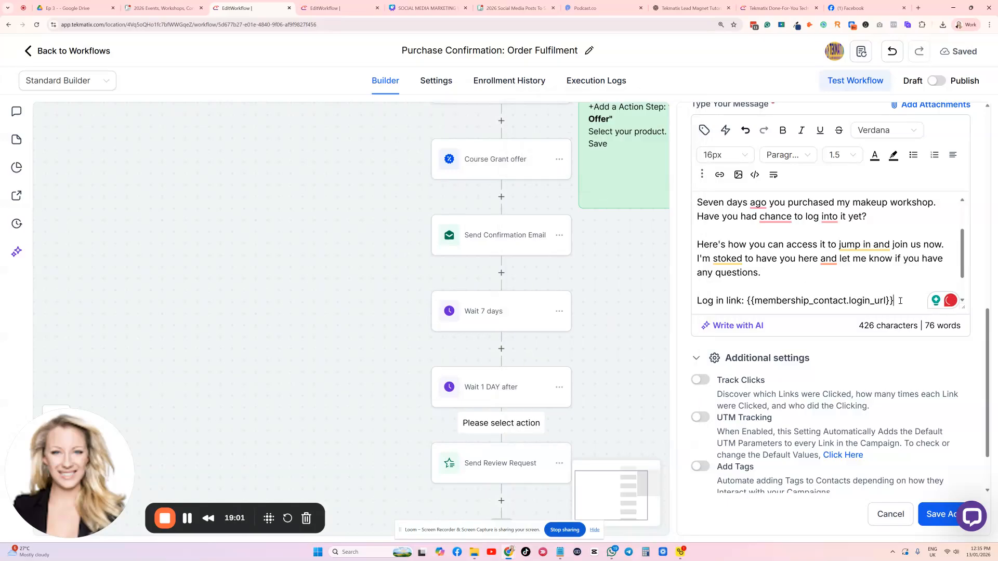
Make the "Log in link" label bold in the follow-up email message
left_click_drag(746, 301, 696, 300)
key("ctrl+b")
left_click(759, 273)
scroll(821, 305, "down", 3)
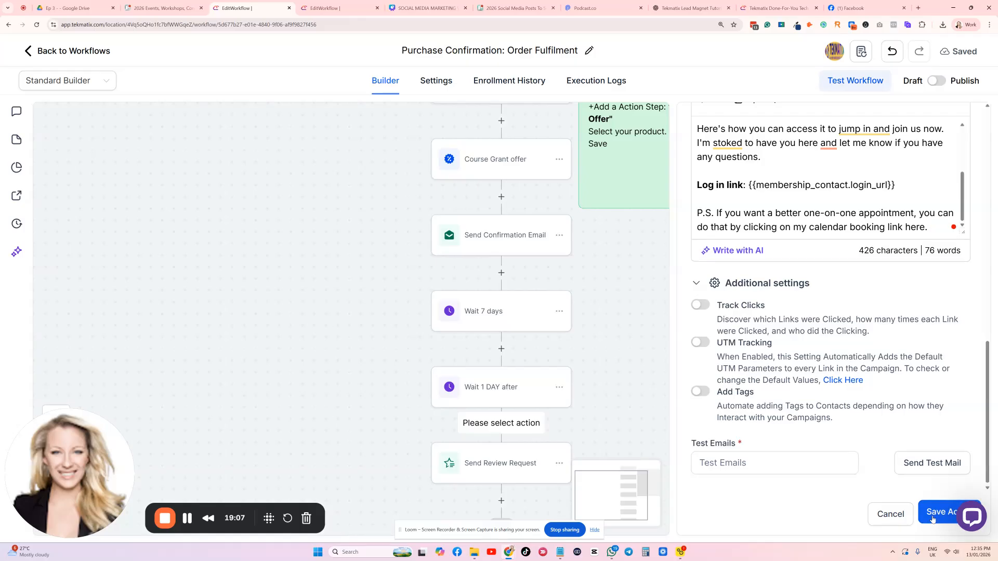
Name the email action "Email - 7 day folow up"
scroll(882, 361, "up", 10)
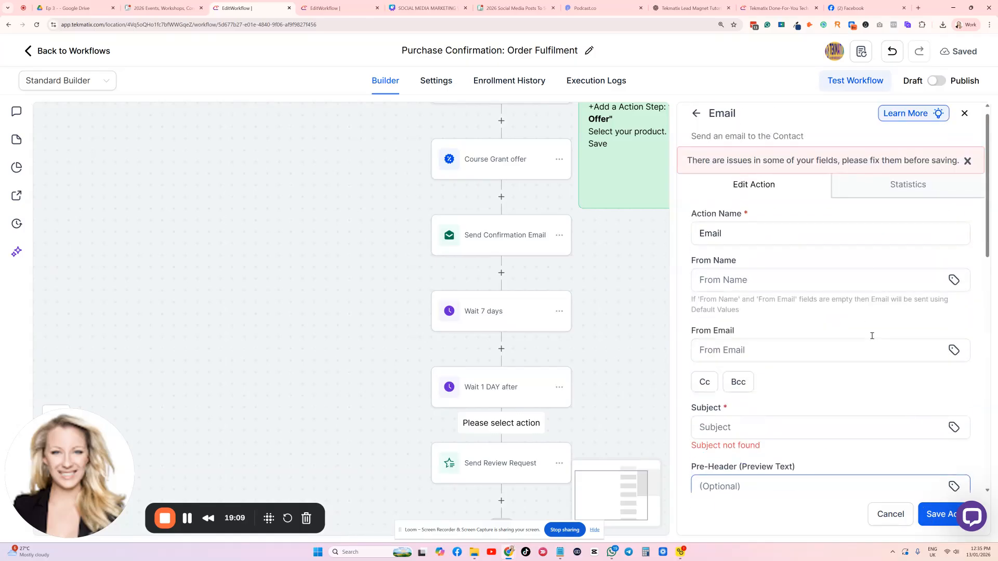
left_click(754, 227)
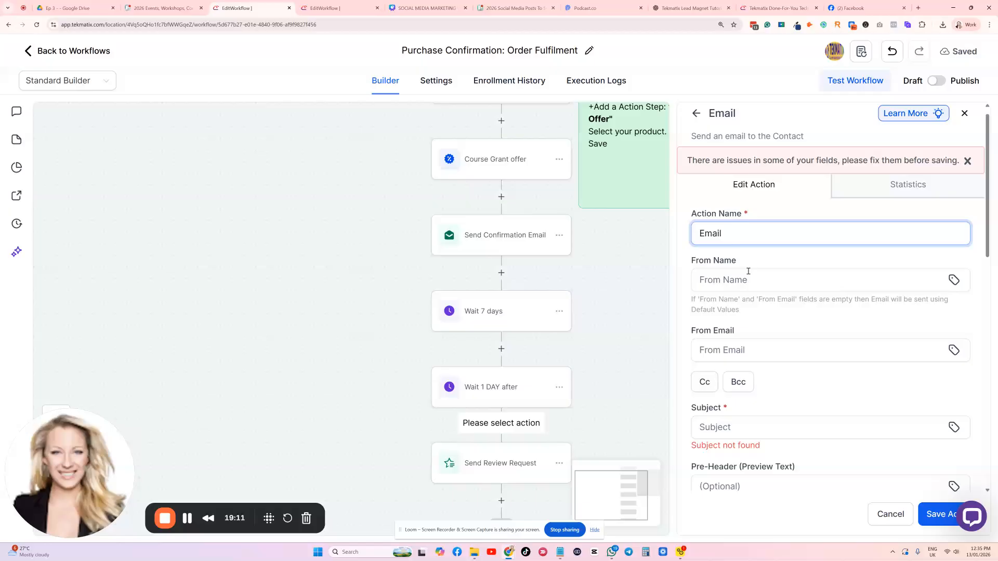
type("- 7 day folow up")
Fill the email's From Name with the Account Name value and its From Email with the Account Email value
left_click(749, 283)
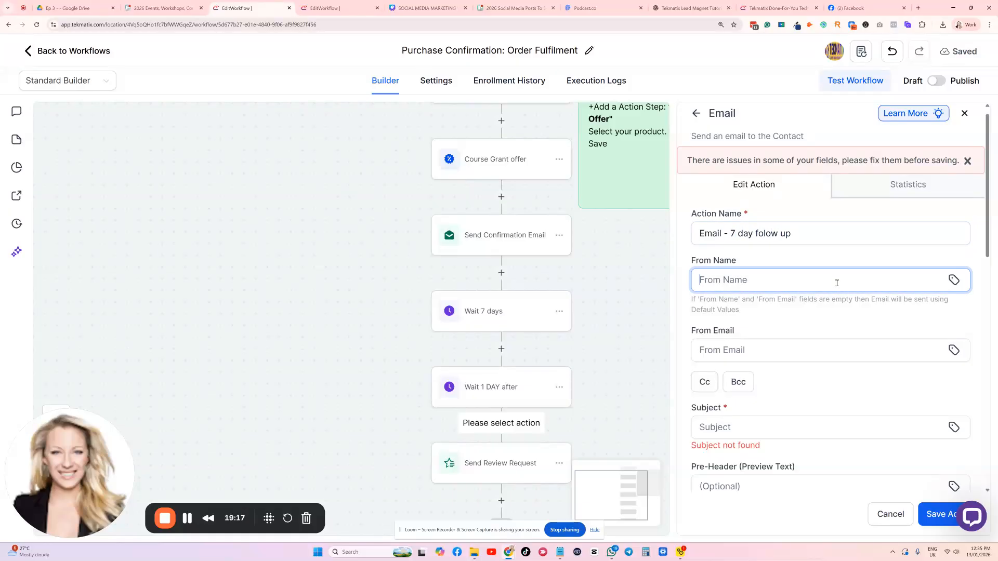
left_click(953, 280)
left_click(827, 285)
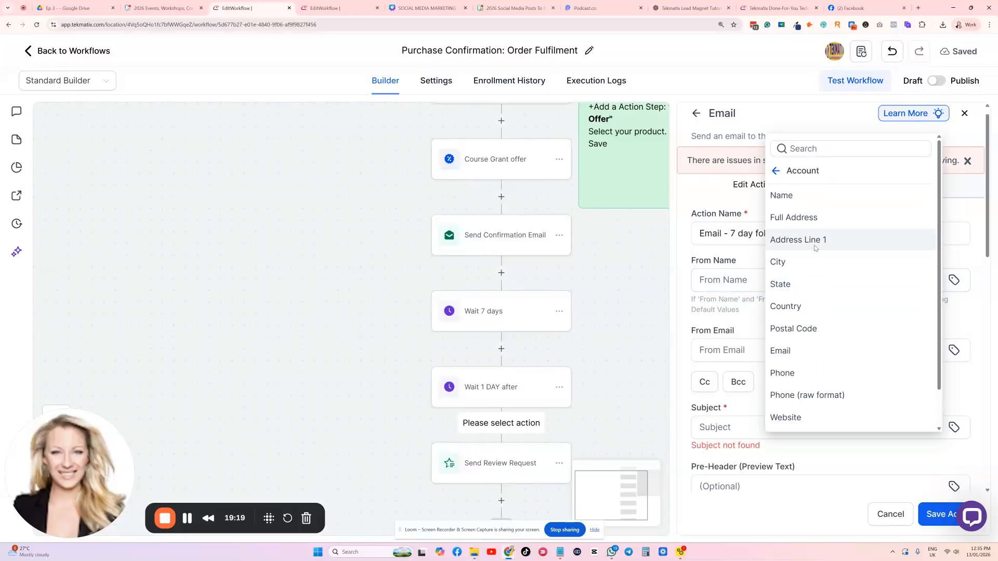
left_click(794, 195)
left_click(798, 345)
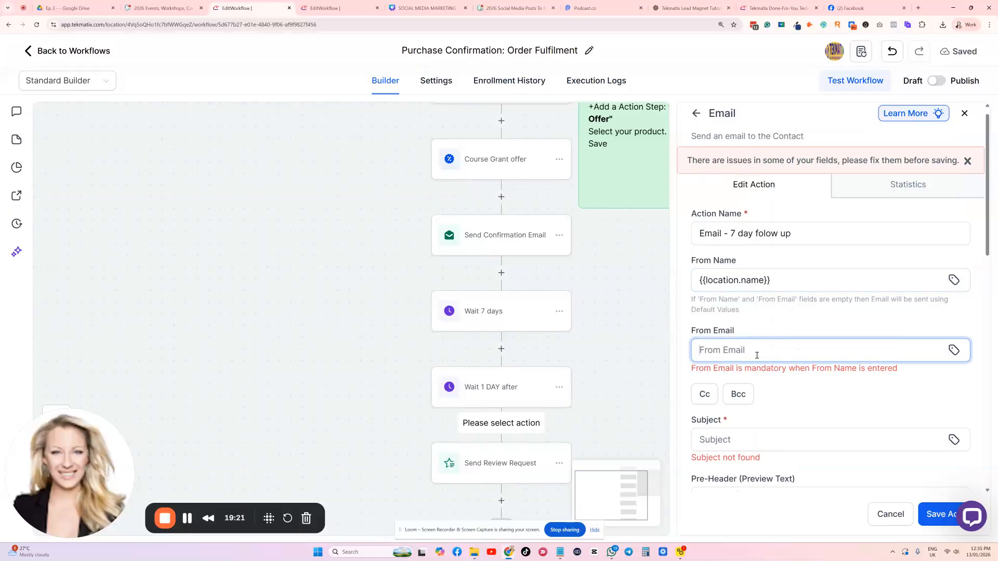
left_click(954, 352)
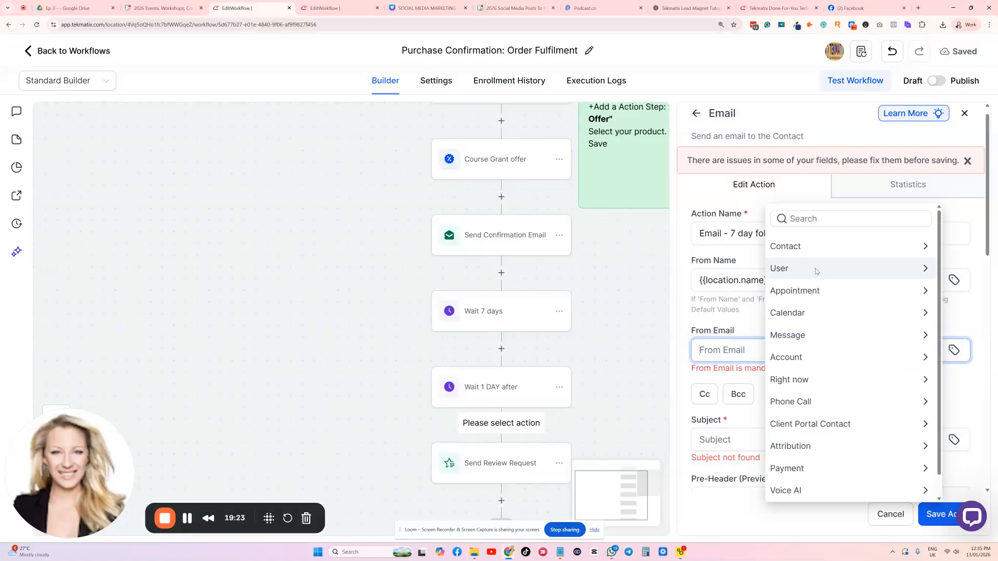
left_click(787, 357)
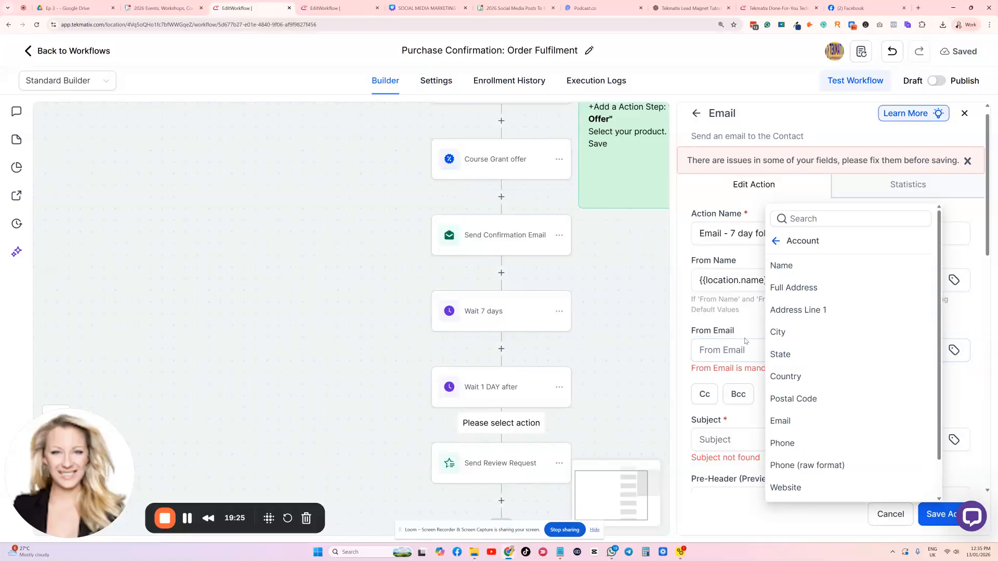
left_click(788, 422)
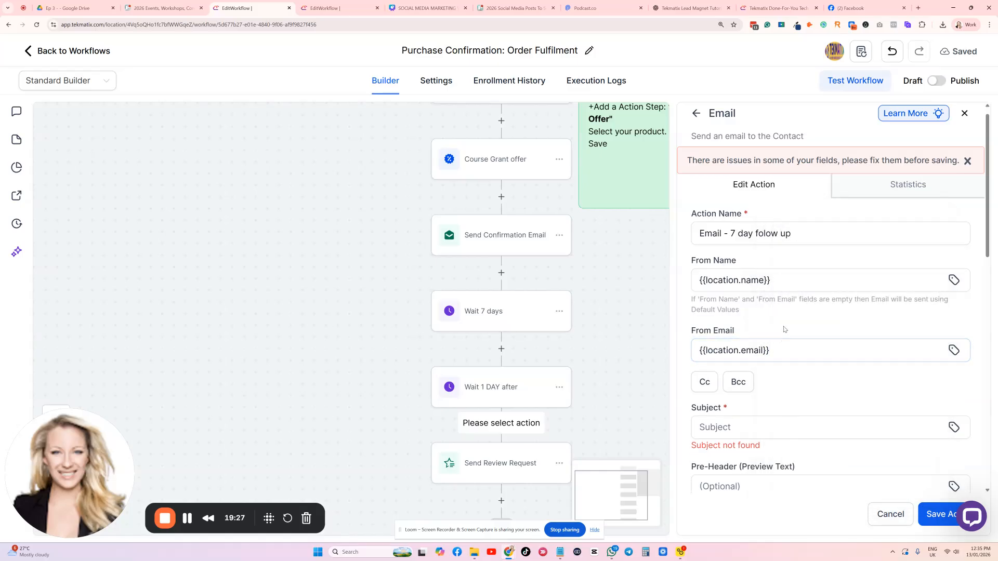
Set the email subject to "Checking in on your makeup course." and save the action
scroll(740, 291, "down", 2)
left_click(735, 307)
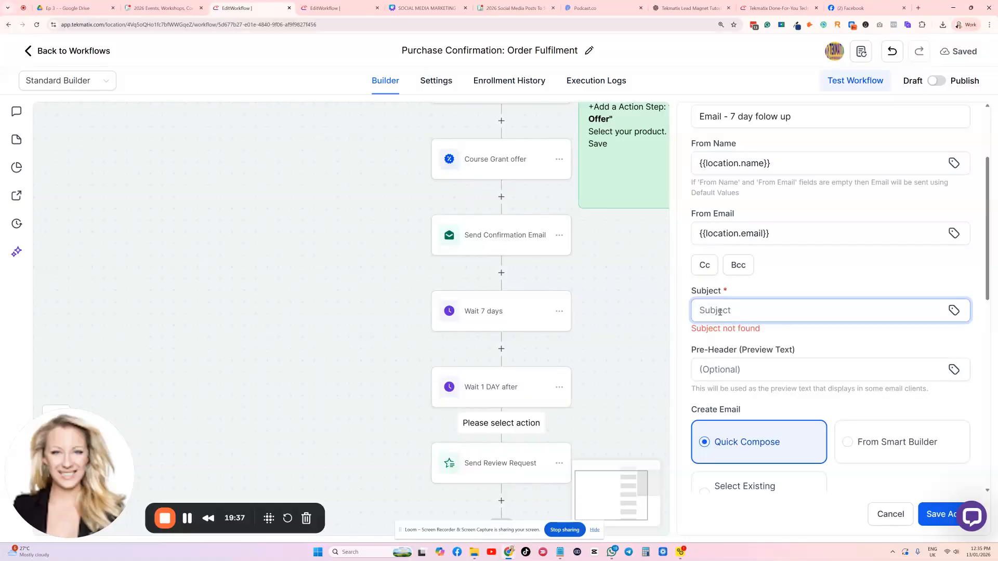
type("Checking in on your makeup course.")
scroll(840, 338, "down", 2)
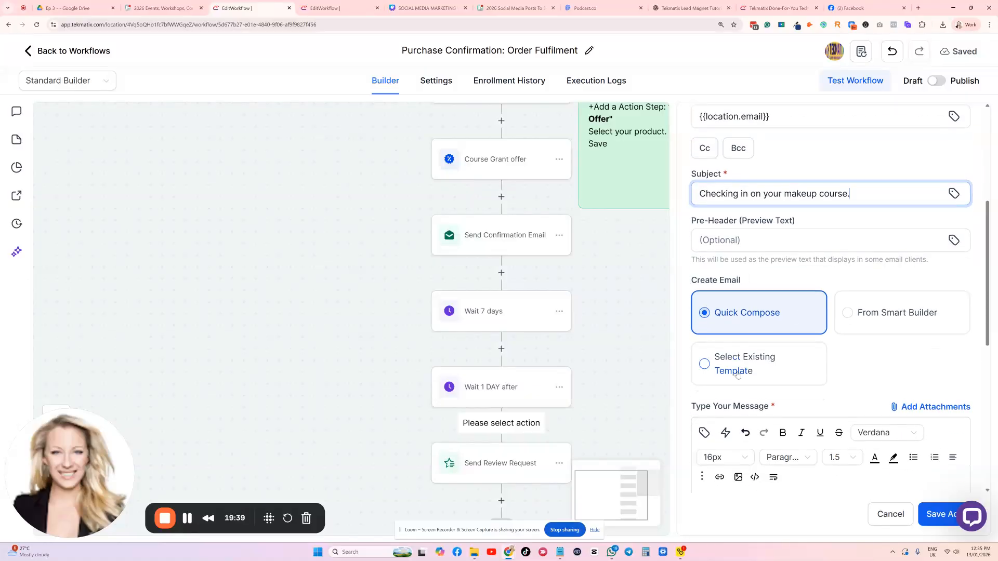
scroll(737, 375, "down", 5)
left_click(938, 517)
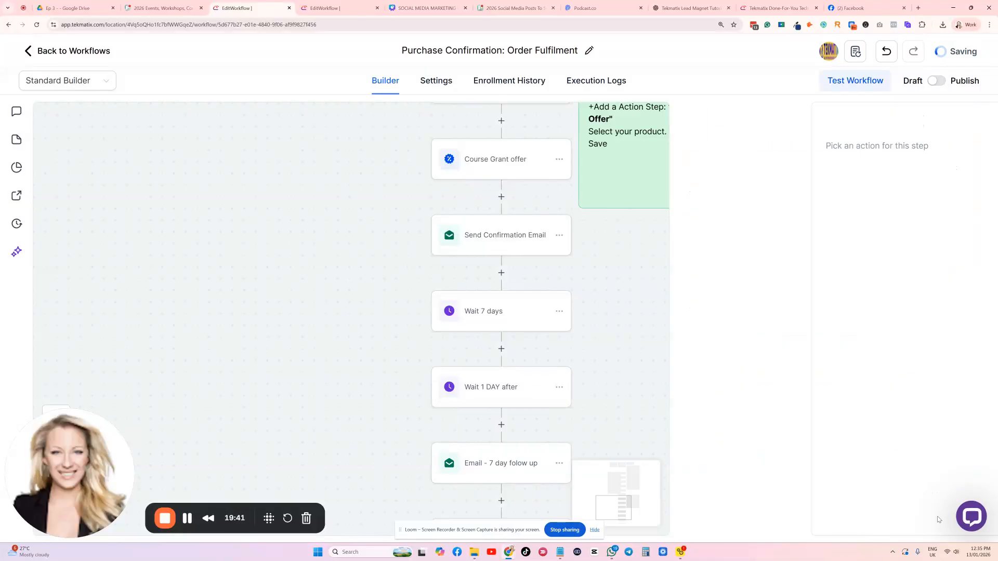
Delete the "Wait 1 DAY after" action from the workflow
scroll(517, 405, "down", 1)
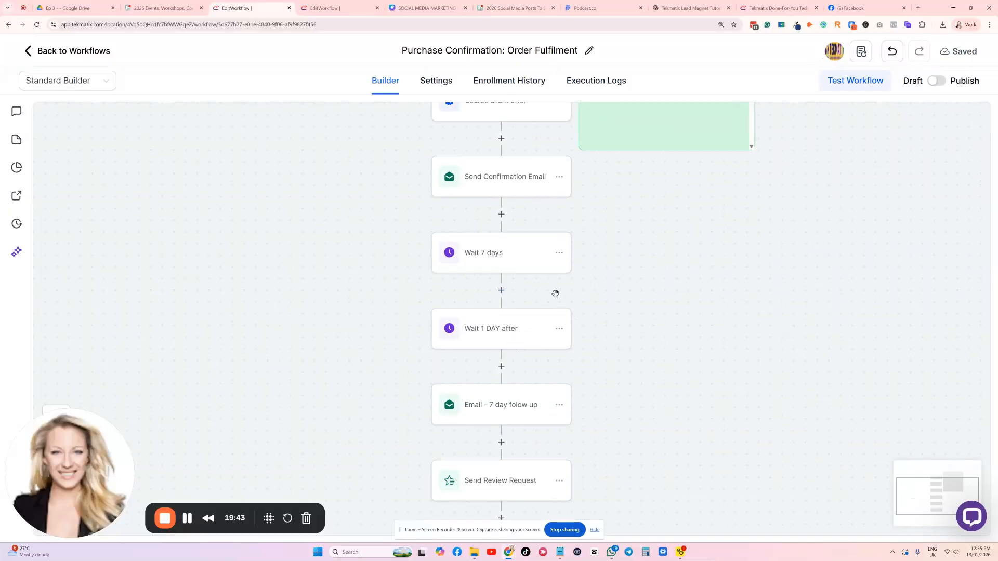
left_click(559, 329)
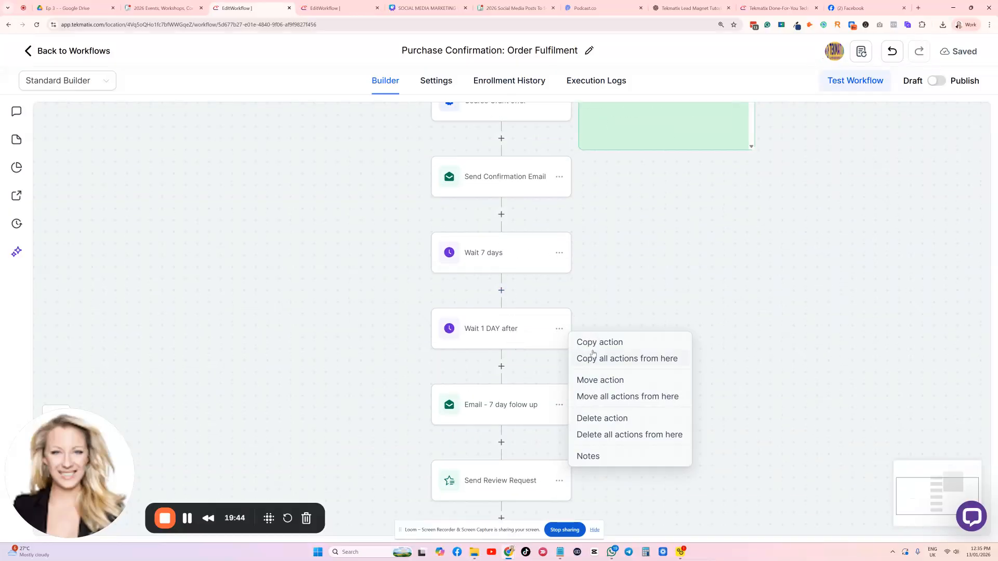
left_click(606, 423)
left_click(621, 323)
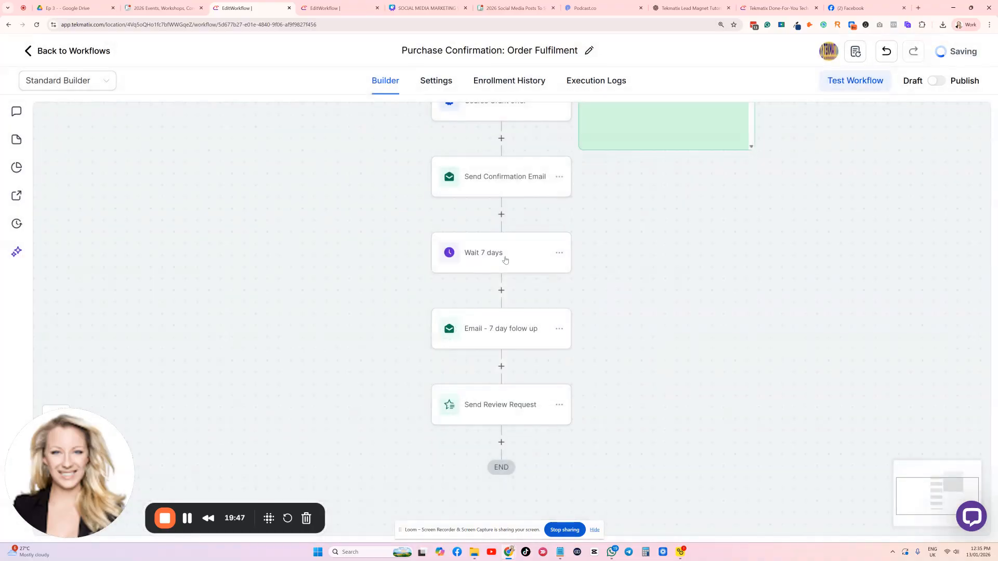
Copy the "Wait 7 days" action and paste it below the 7-day follow-up email
left_click(558, 252)
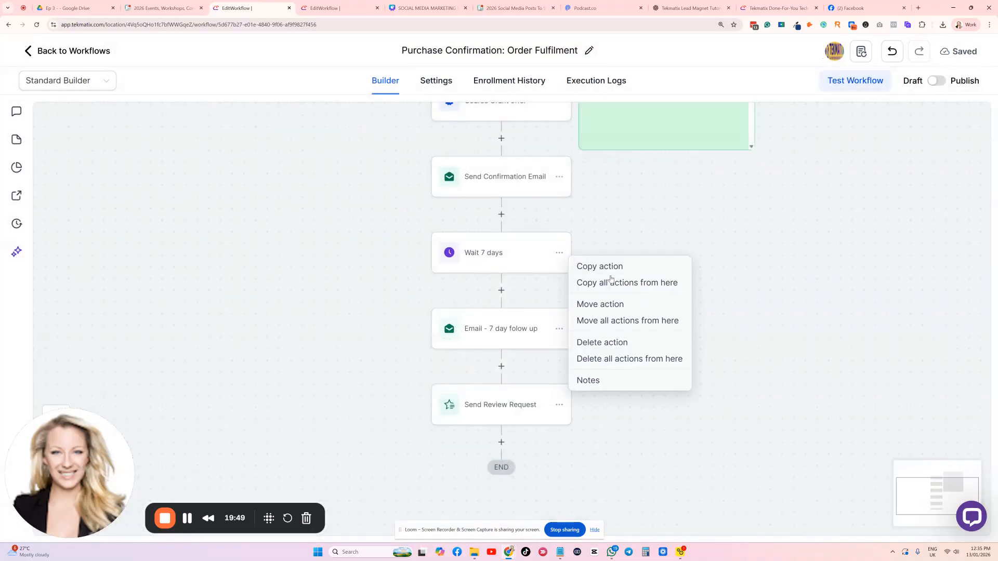
left_click(599, 266)
left_click(519, 366)
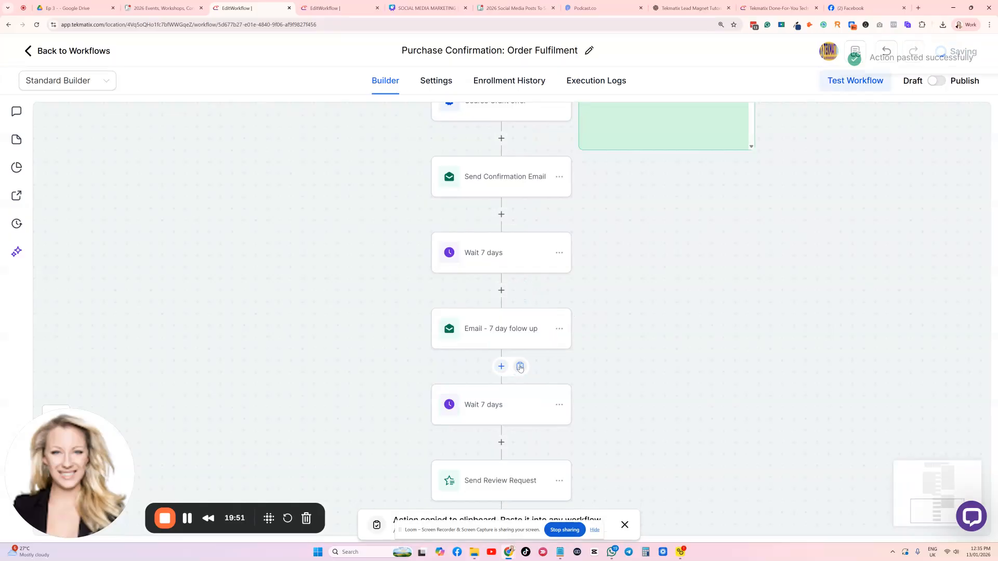
Delete the surplus "Wait 7 days" copy below the 7-day follow-up email, keeping a single wait there
scroll(551, 370, "down", 1)
left_click(559, 365)
left_click(602, 475)
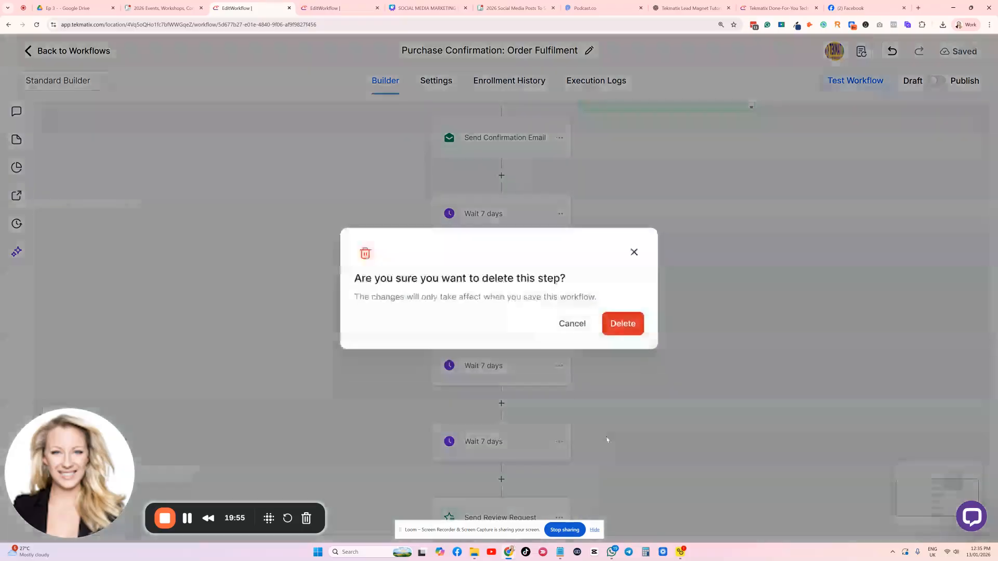
left_click(625, 326)
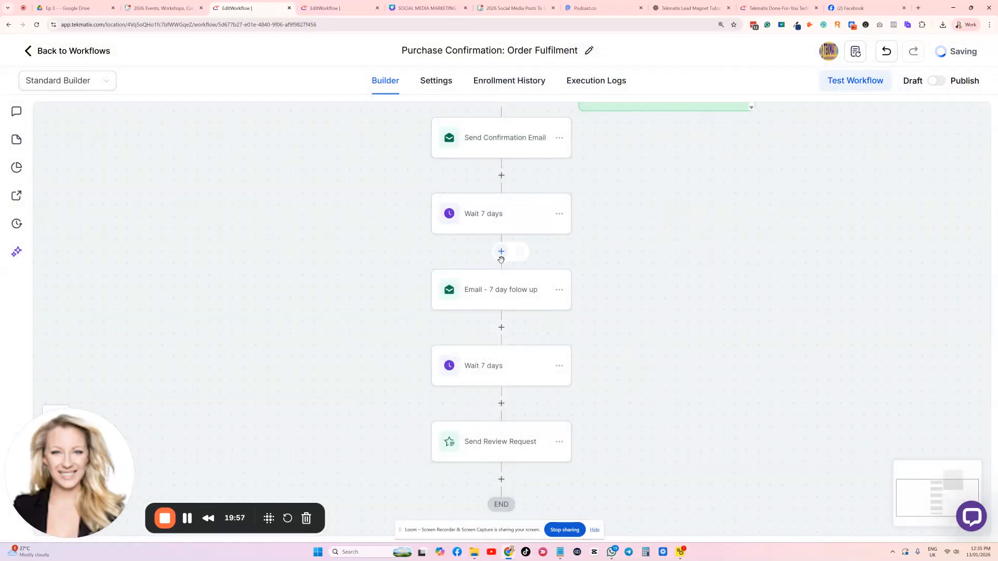
Copy the 7-day follow-up email and paste it below the second "Wait 7 days" action
left_click(558, 291)
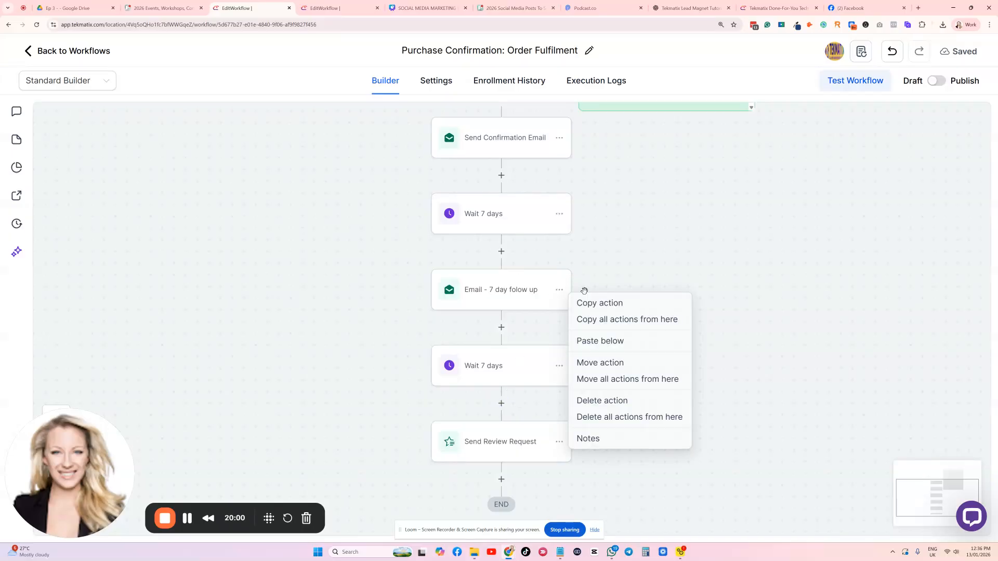
left_click(610, 304)
left_click(519, 404)
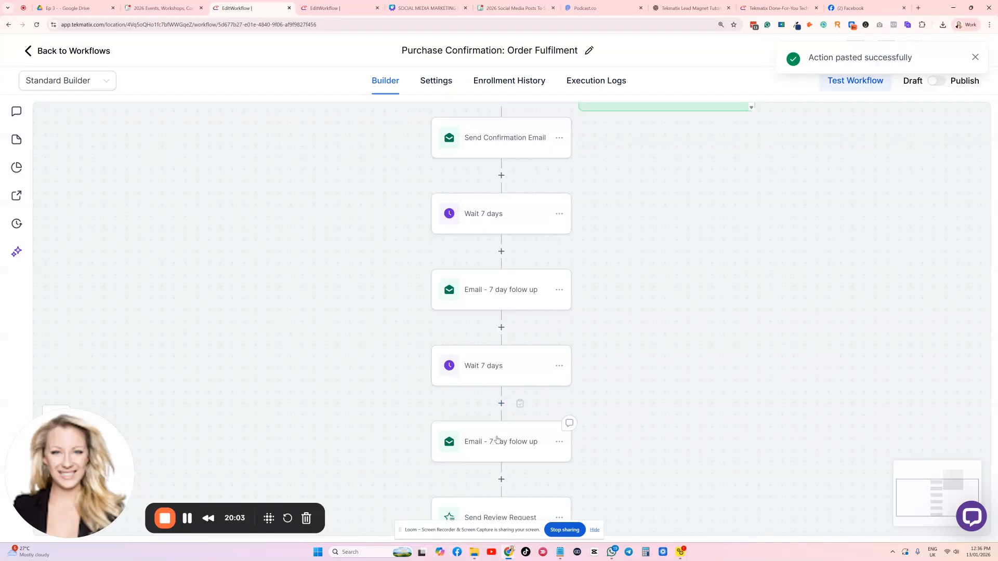
Rename the pasted email action as "Email - 14 day folow up"
left_click(498, 441)
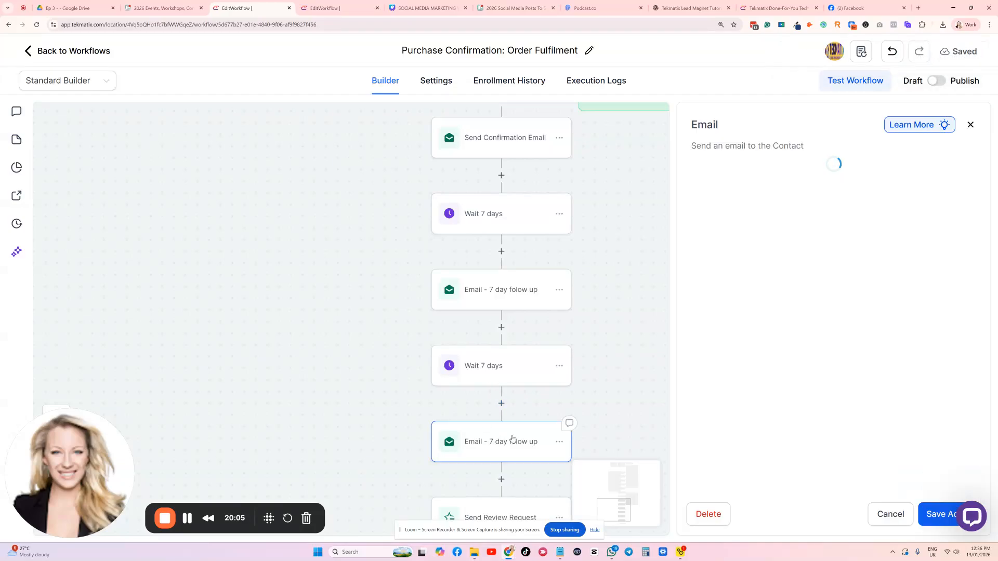
left_click(734, 215)
key("BackSpace")
type("14 day folow up")
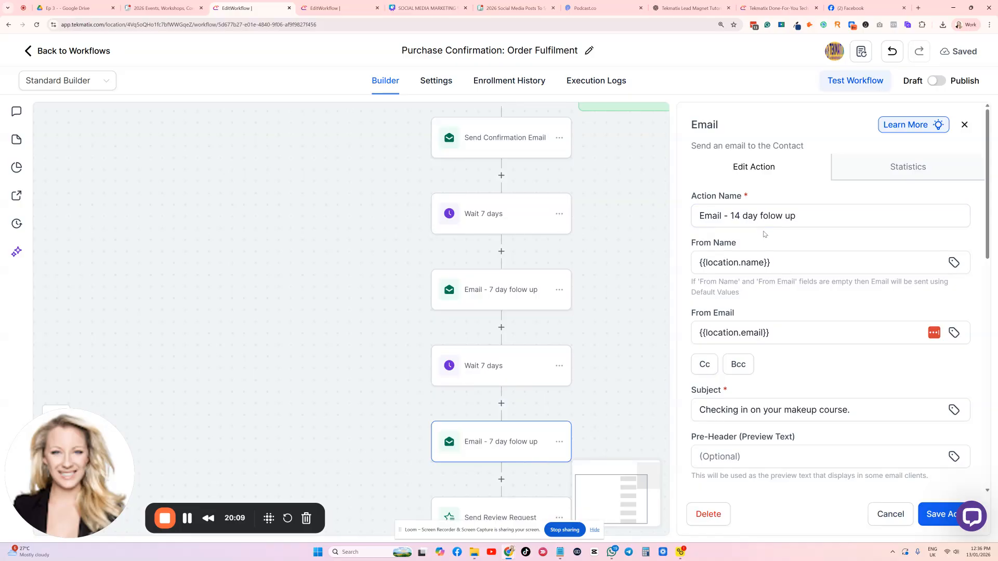
Replace "Seven days" with "2 weeks" in the 14-day email's message and save the action
scroll(764, 229, "down", 7)
scroll(746, 403, "down", 2)
scroll(747, 403, "up", 2)
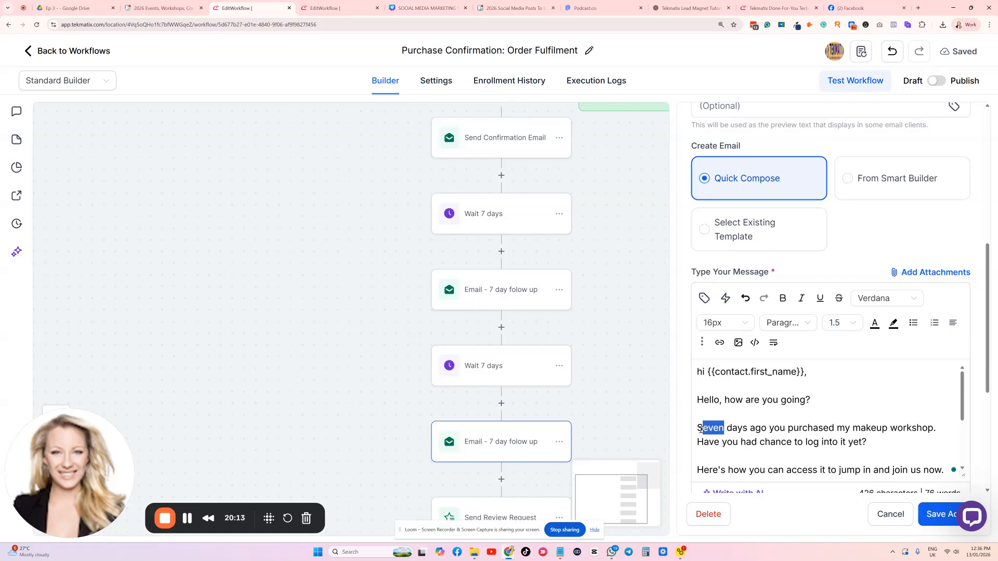
type("2 weeks")
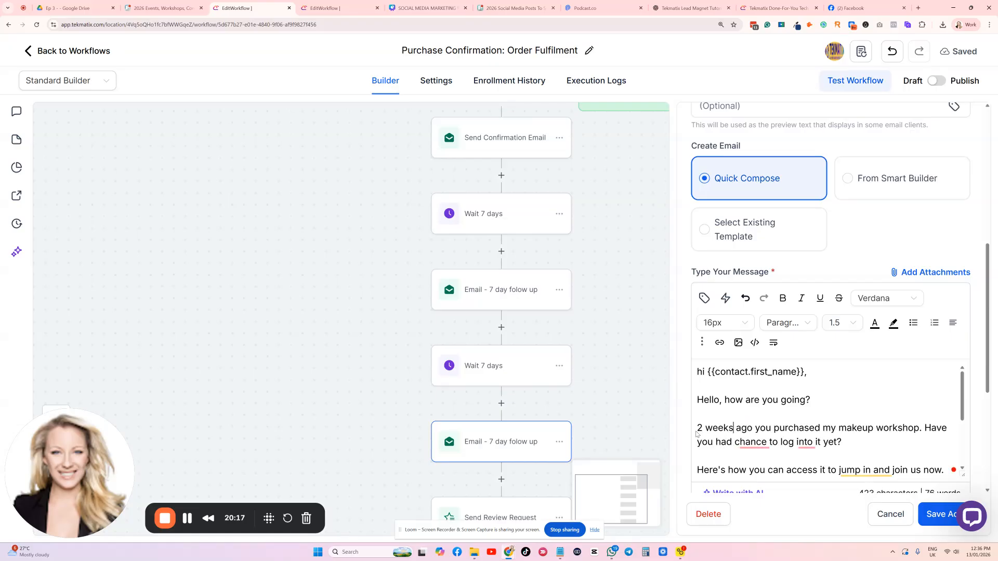
scroll(695, 427, "down", 5)
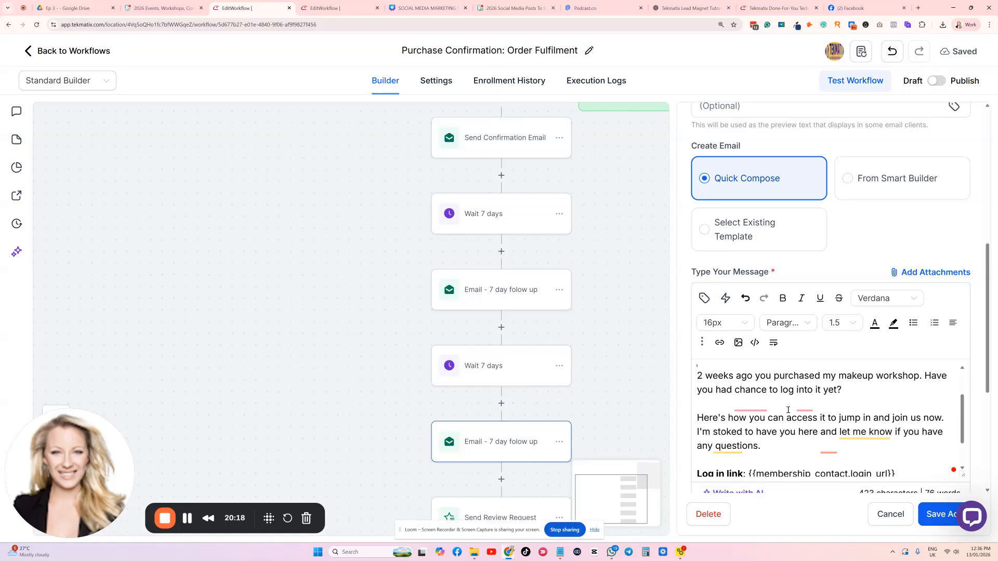
left_click(934, 513)
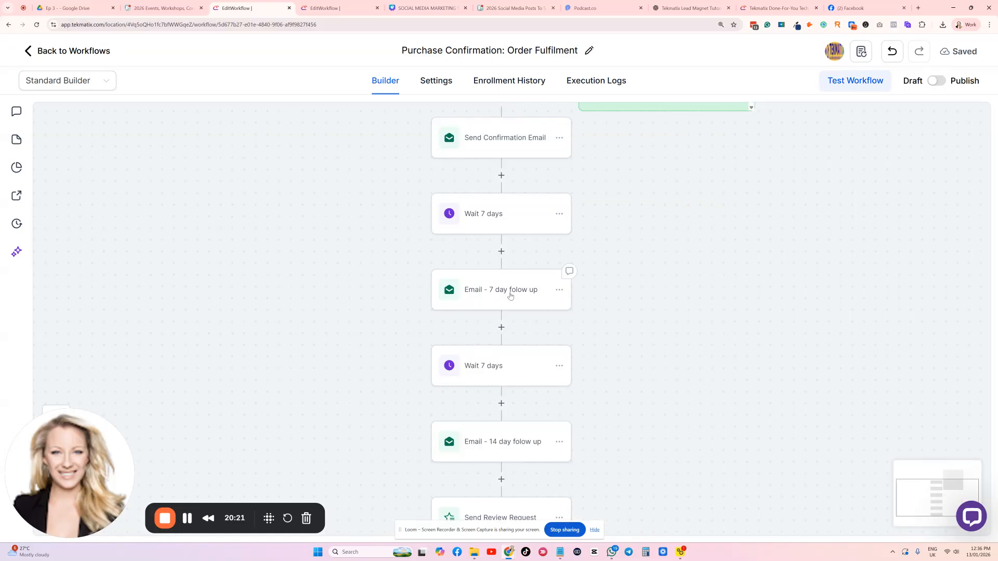
Switch the order fulfilment workflow from Draft to Publish and save it
scroll(511, 303, "down", 3)
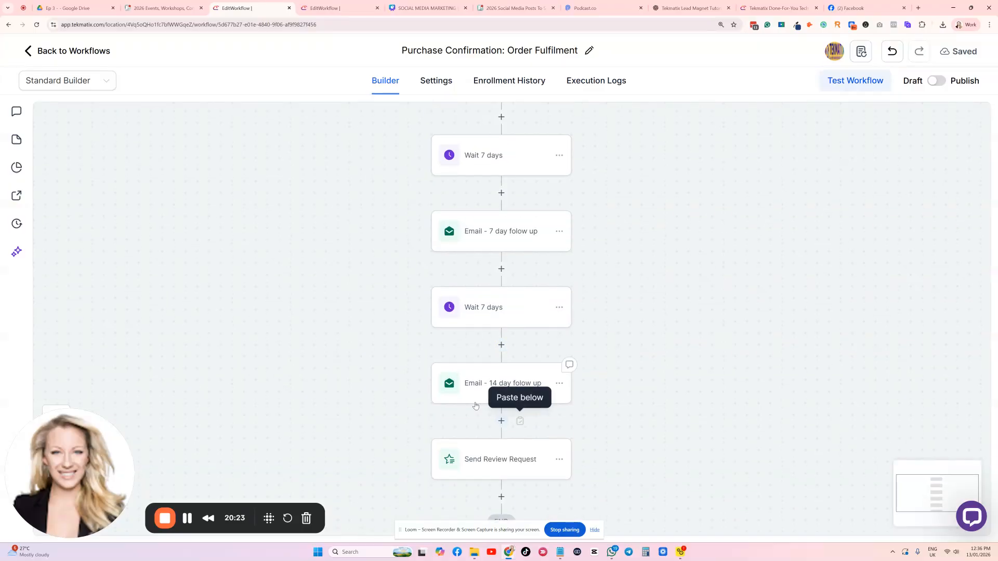
scroll(686, 217, "up", 3)
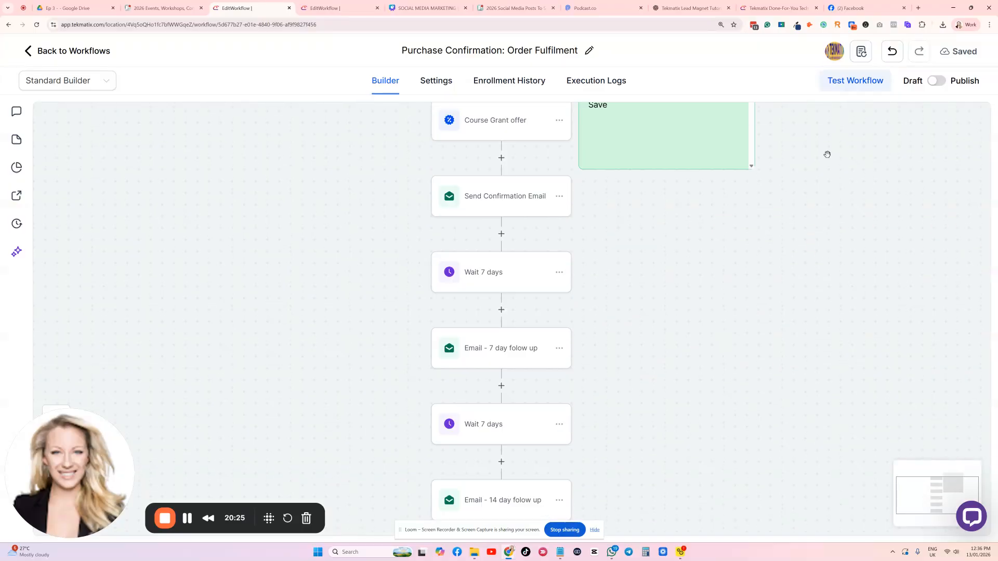
left_click(937, 81)
left_click(960, 52)
Review the published workflow from its triggers down to the 14-day follow-up email
scroll(732, 285, "up", 8)
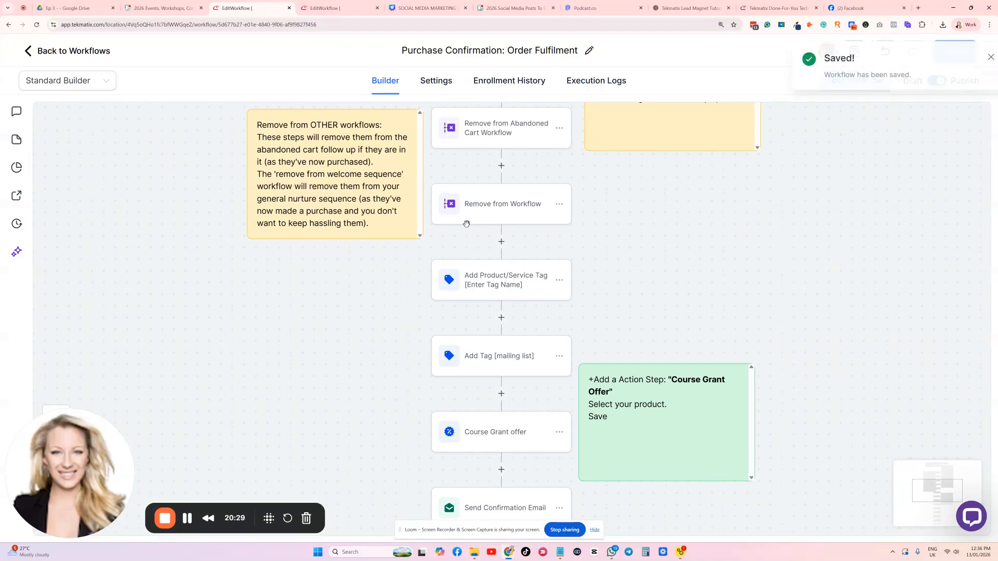
scroll(467, 224, "up", 8)
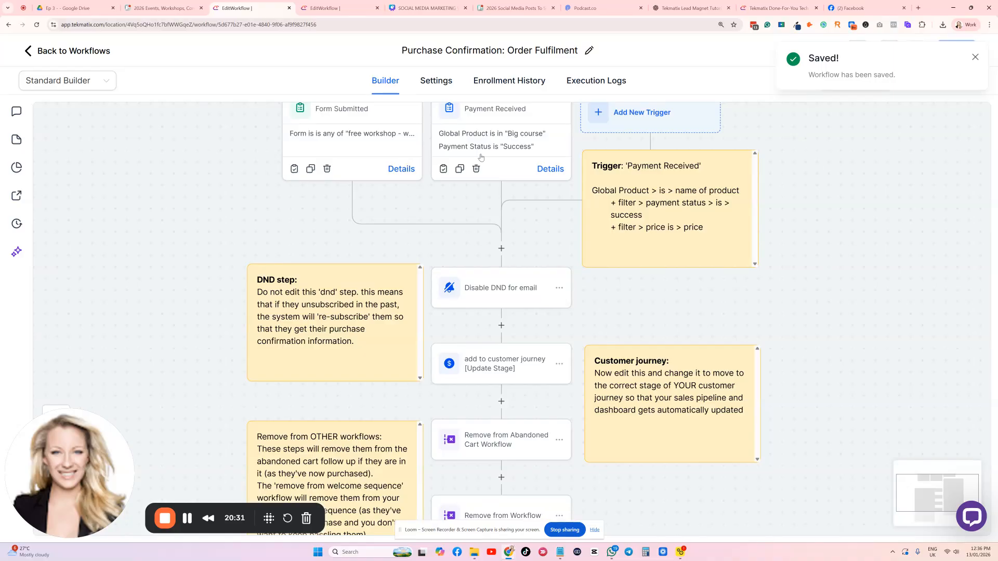
scroll(492, 408, "down", 20)
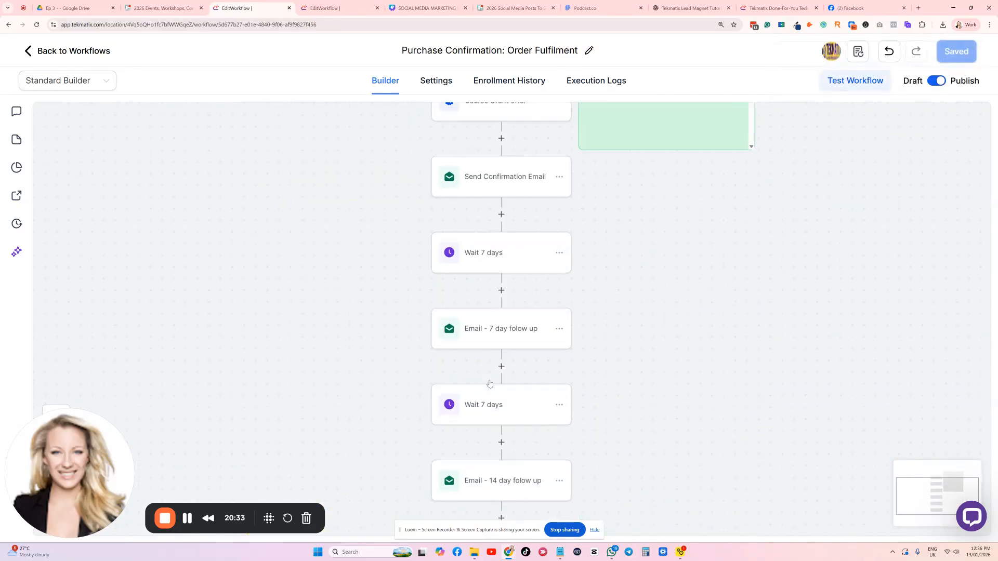
scroll(489, 384, "up", 20)
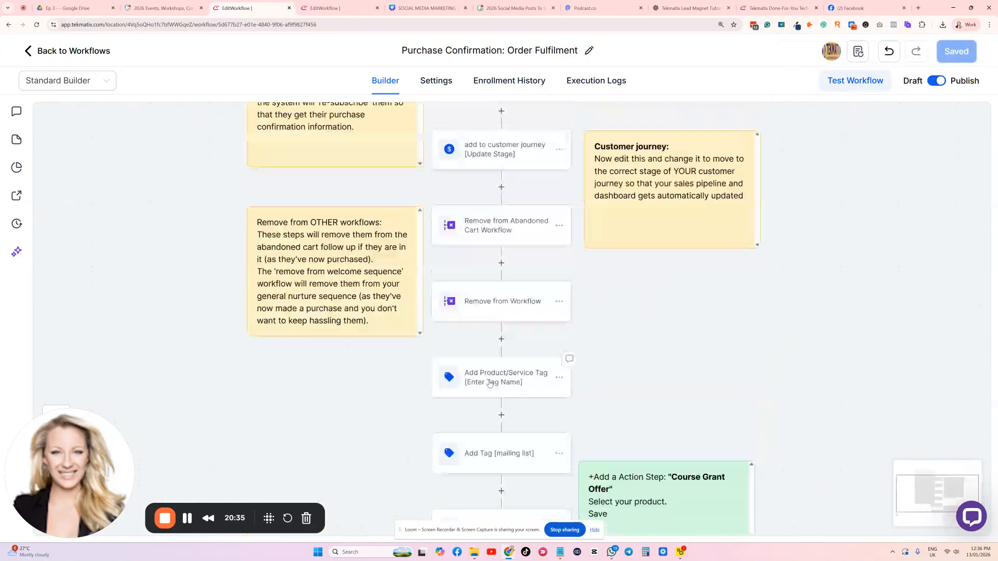
scroll(489, 380, "up", 1)
scroll(488, 380, "down", 3)
scroll(489, 380, "up", 2)
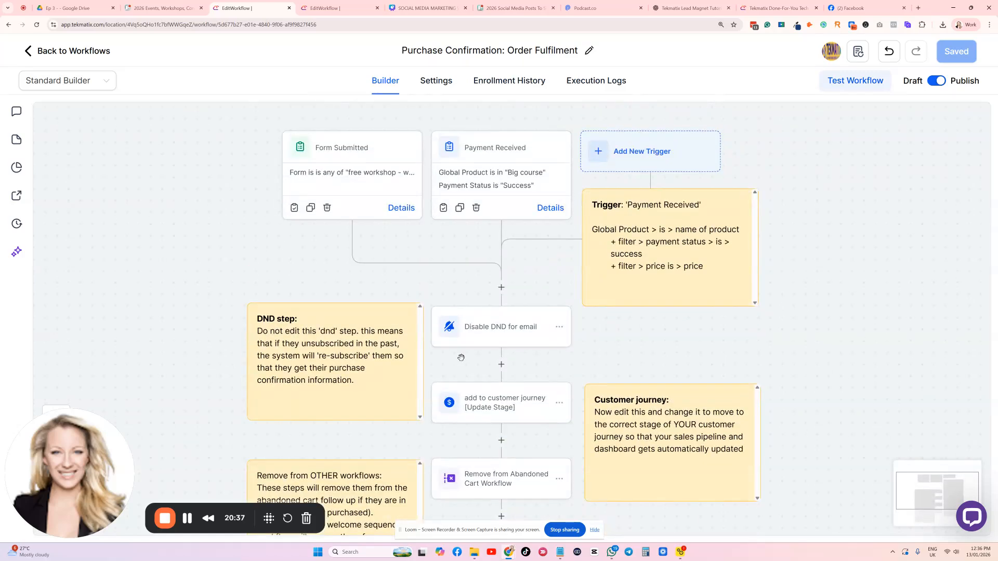
Switch to the Tekmatix services page and look over the Course & Learning Portal Set Up service
left_click(760, 9)
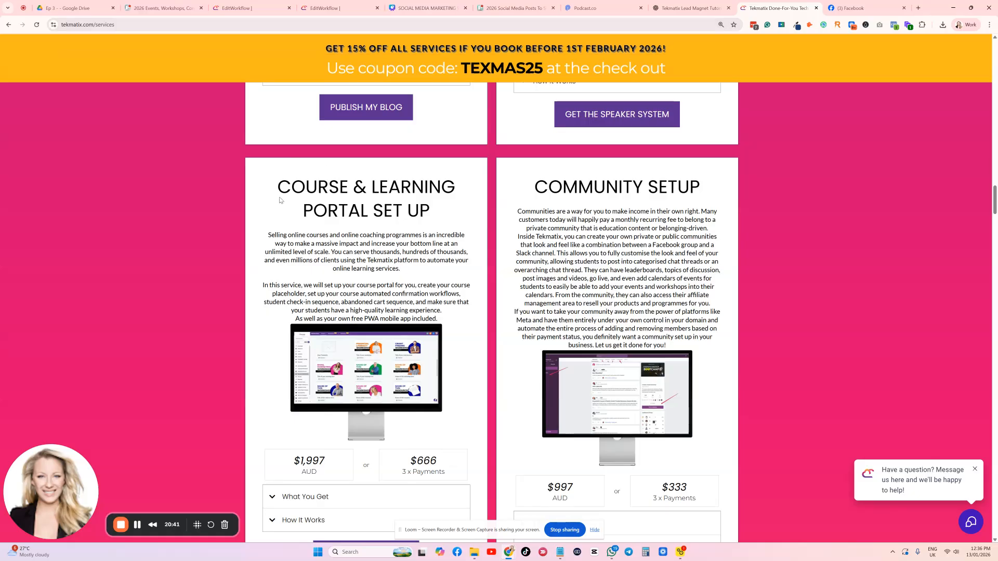
scroll(672, 233, "up", 8)
scroll(672, 233, "up", 8)
Return to the order fulfilment workflow and open the support chat's contact form
left_click(235, 9)
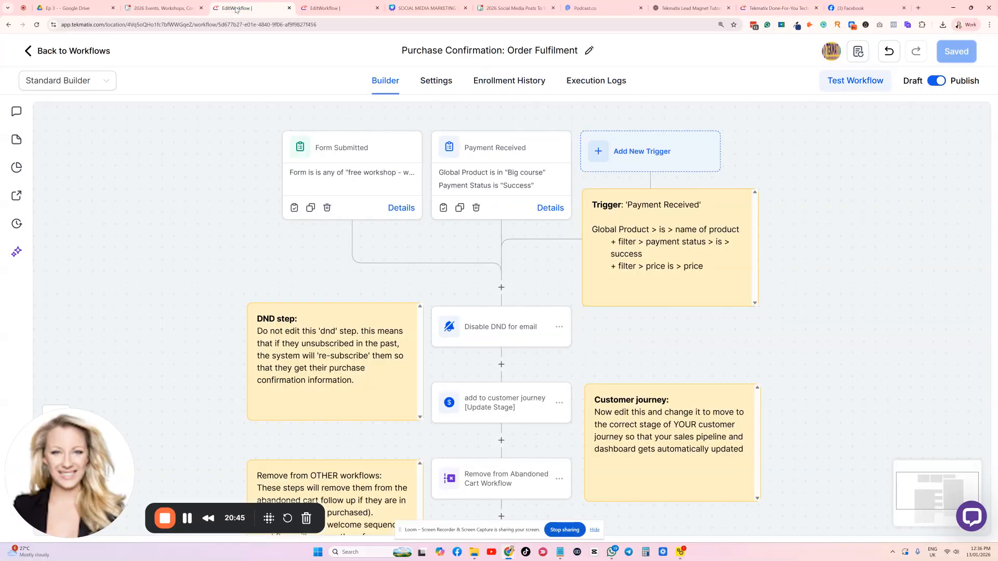
left_click(971, 520)
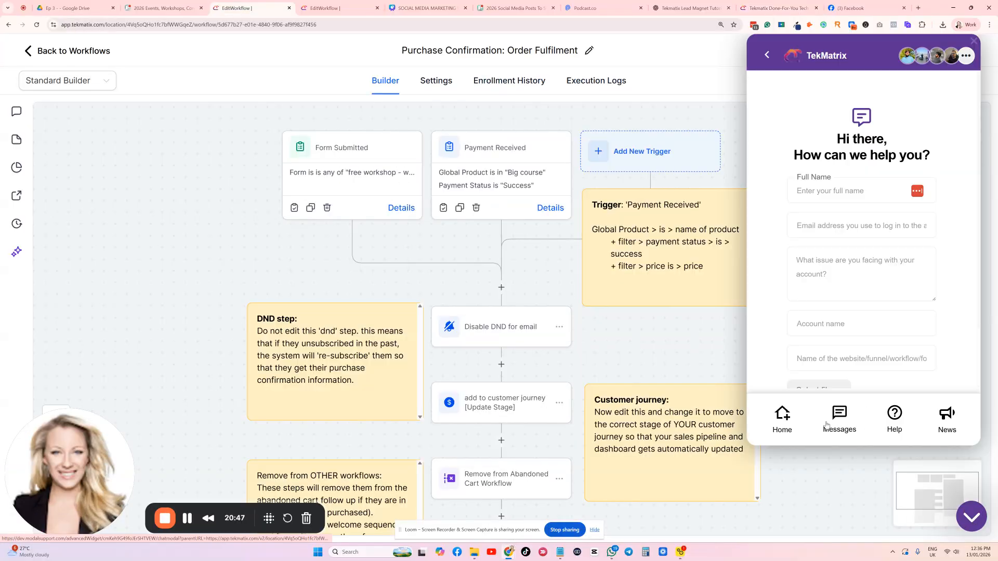